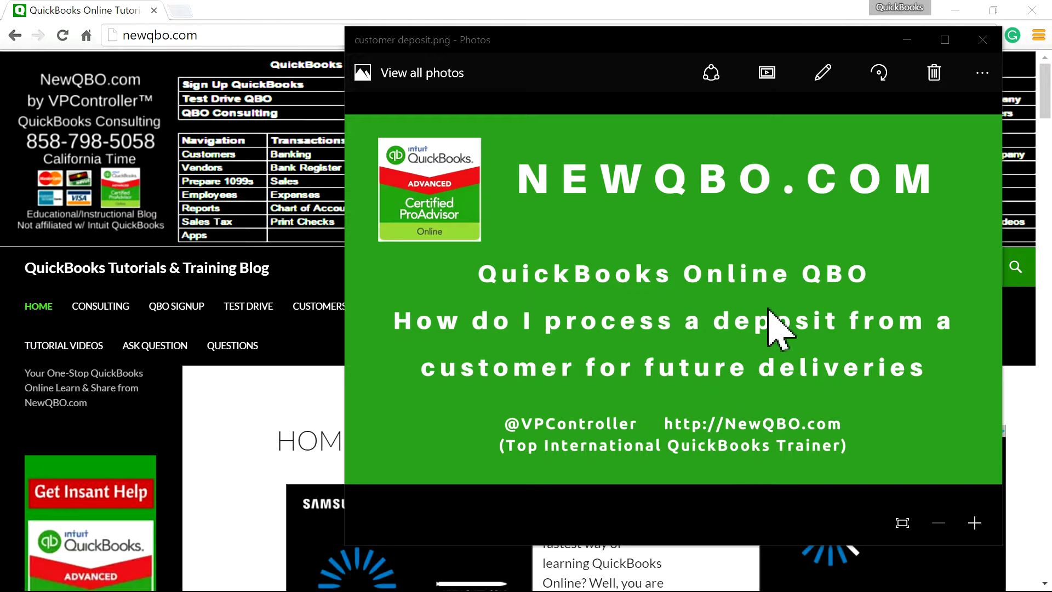
Step: Close the customer deposit.png title image to reveal the NewQBO.com blog home page
left_click(305, 272)
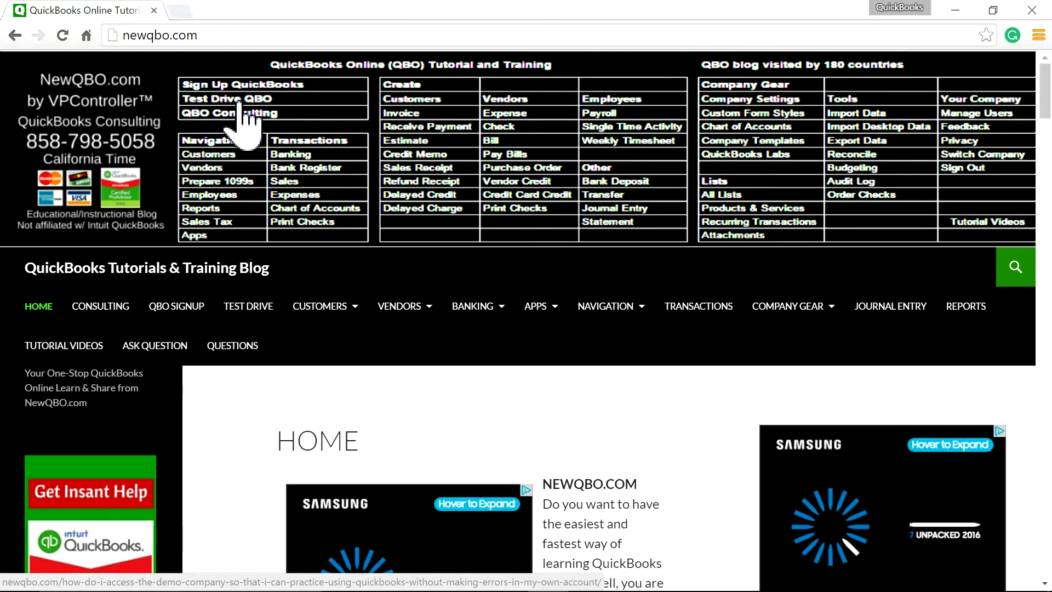
Step: Go to the NewQBO.com Test Drive page and scroll through its content
left_click(249, 307)
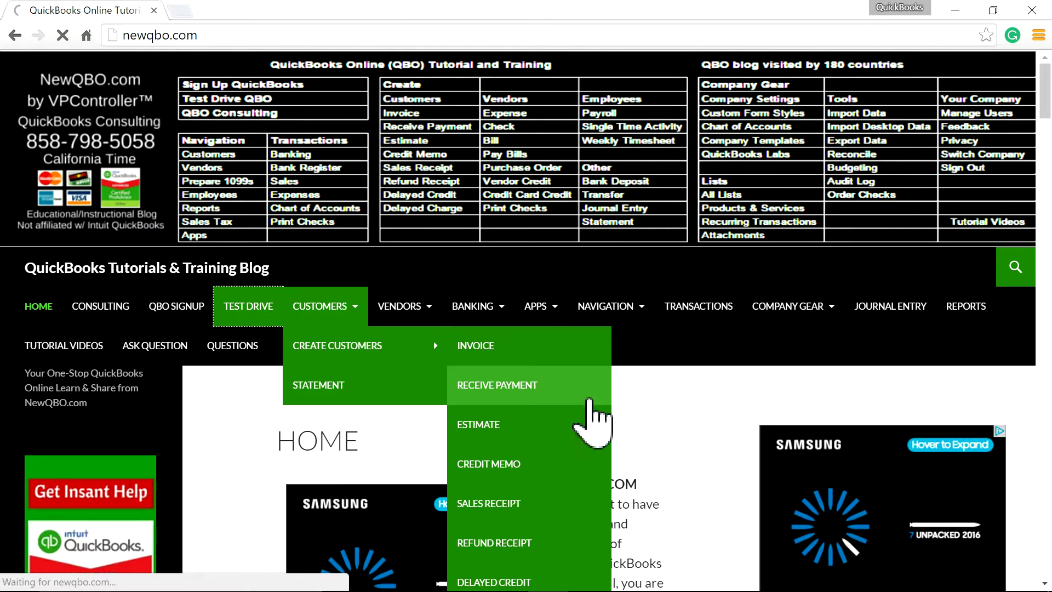
scroll(644, 425, "down", 5)
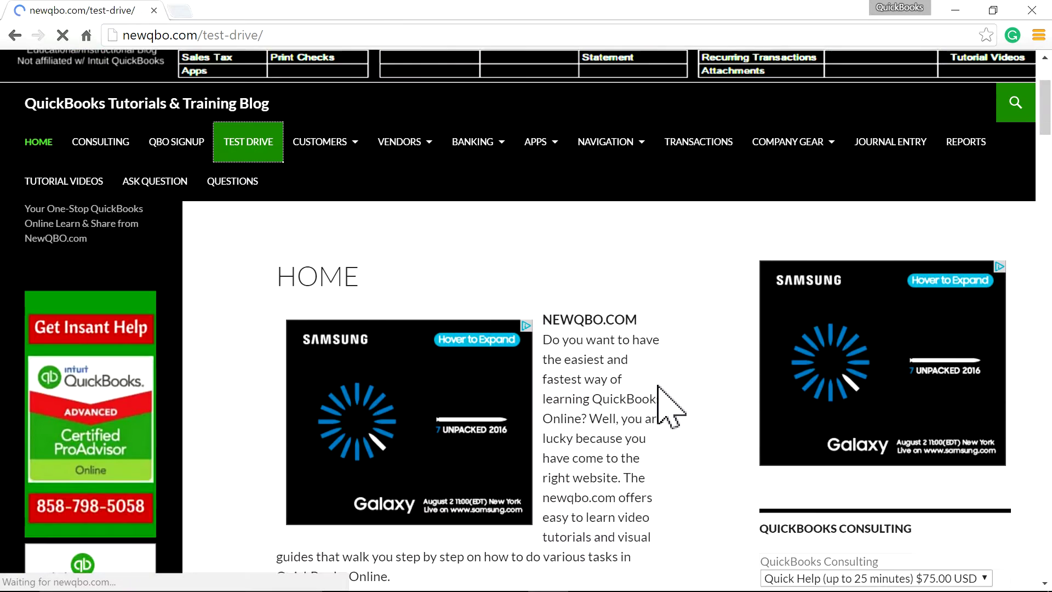
scroll(675, 386, "down", 5)
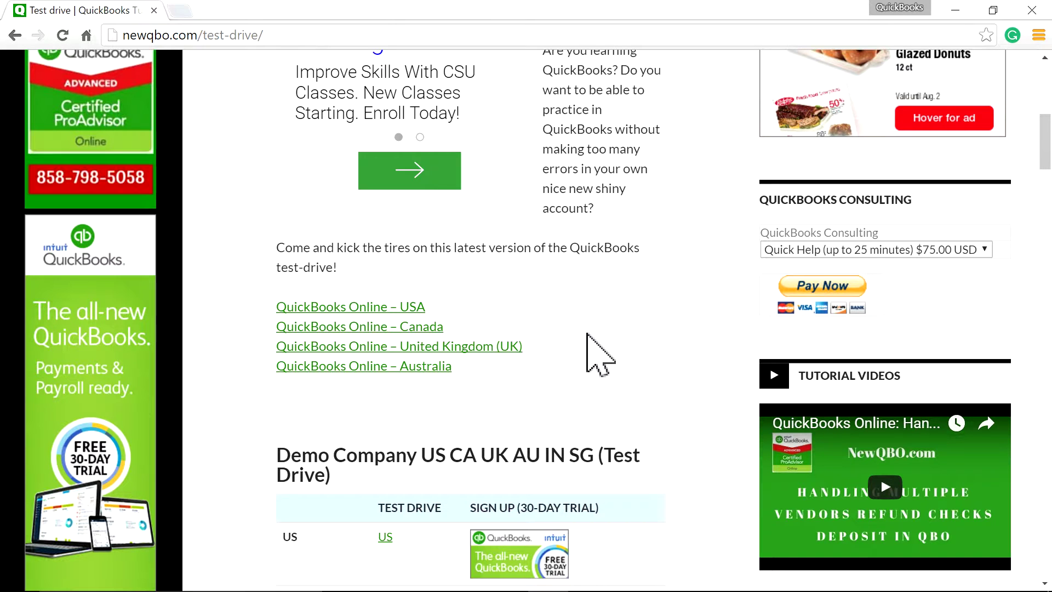
scroll(678, 381, "down", 1)
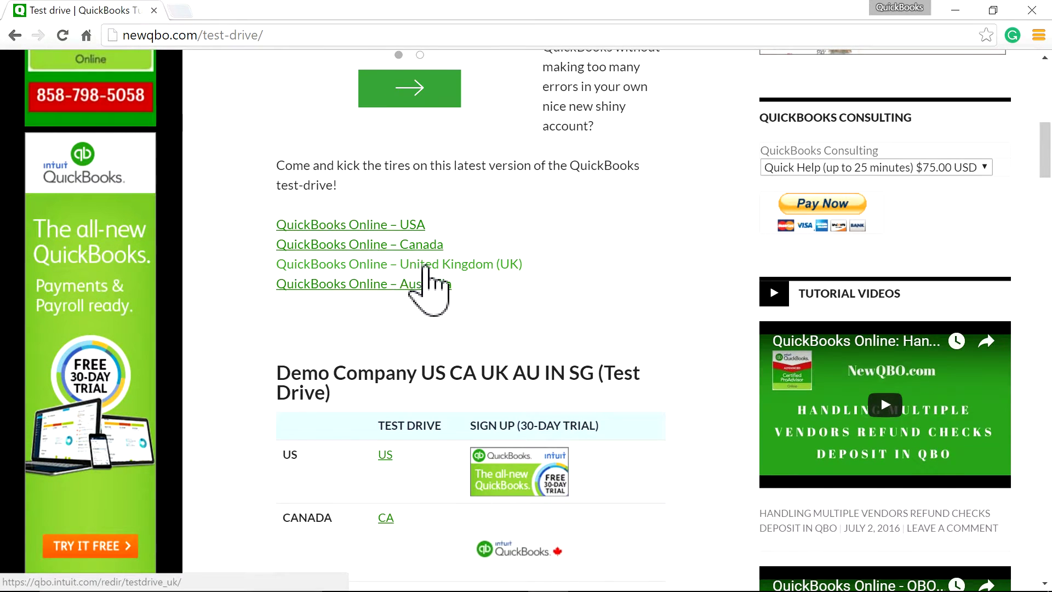
scroll(595, 367, "down", 1)
scroll(595, 368, "down", 5)
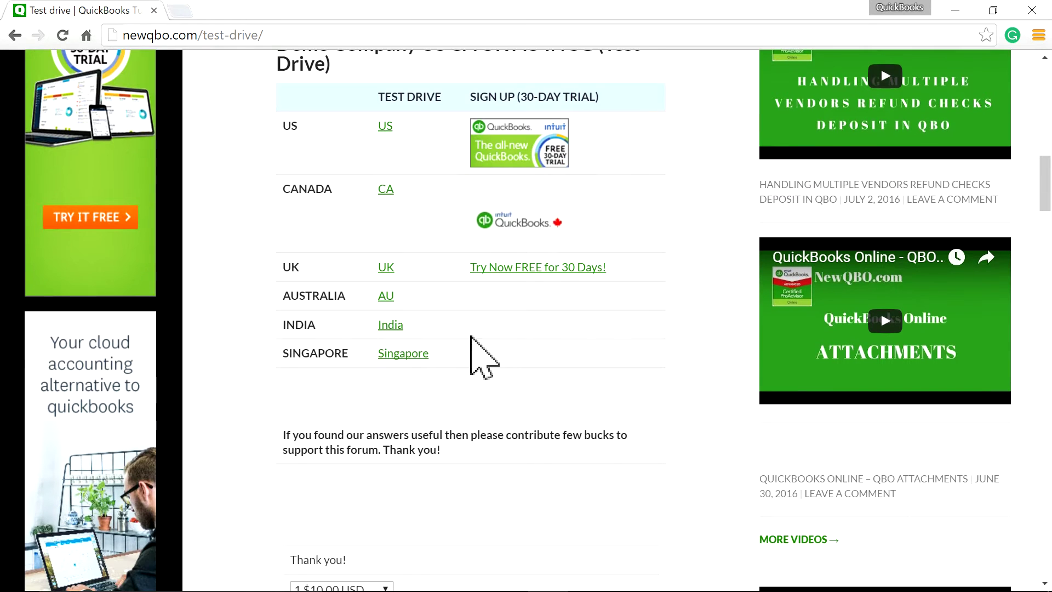
scroll(698, 404, "up", 4)
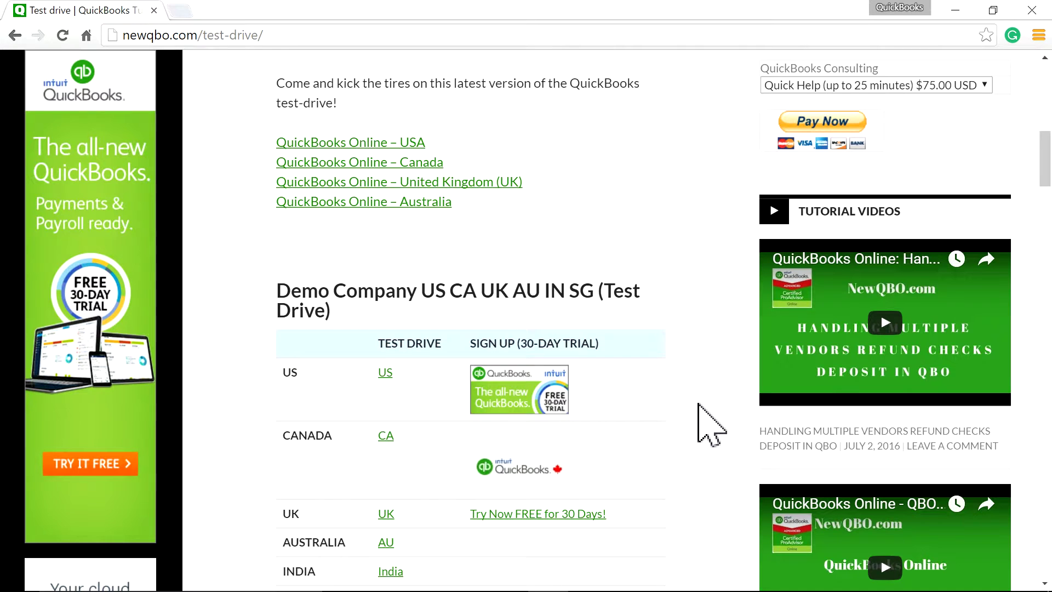
scroll(698, 404, "up", 1)
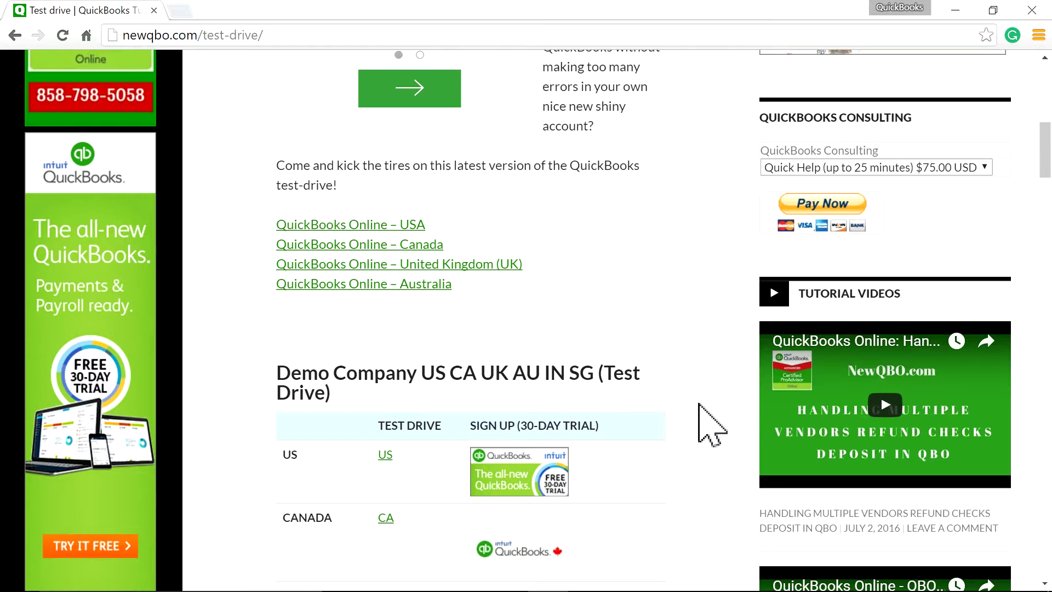
scroll(699, 404, "down", 8)
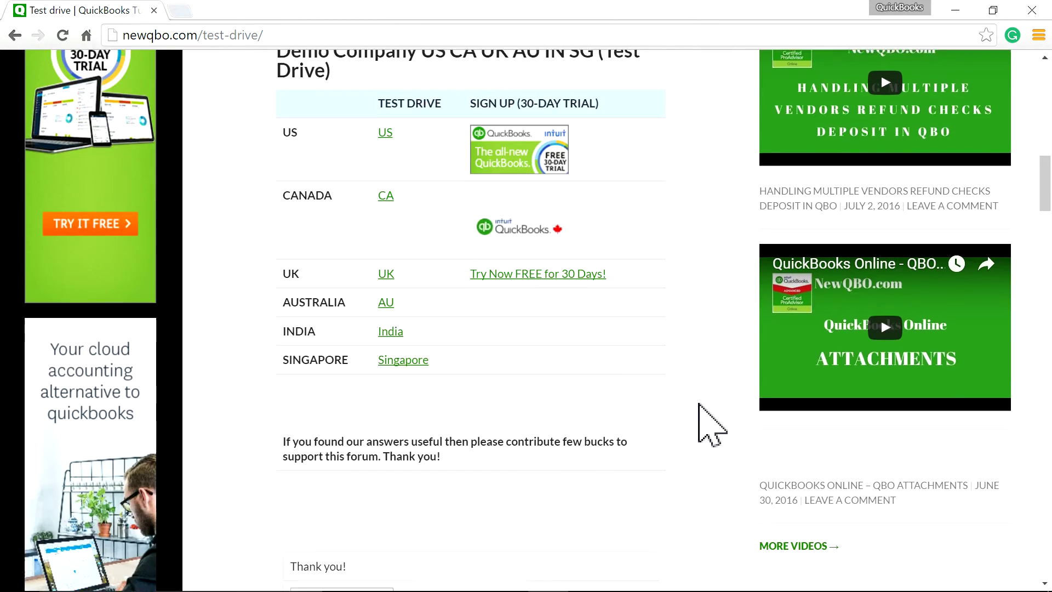
scroll(699, 404, "down", 7)
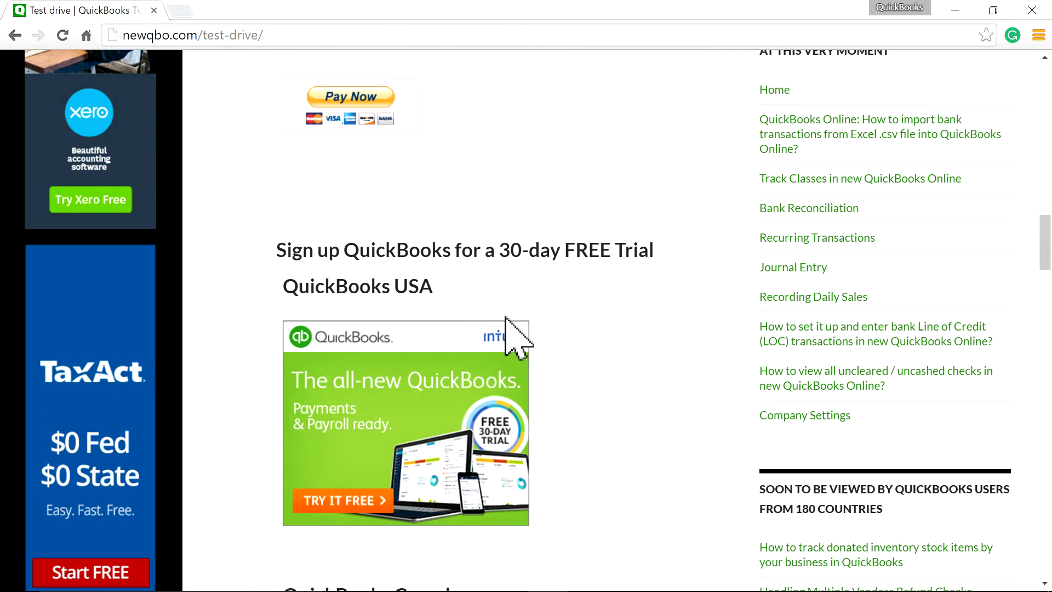
Step: Highlight the free trial heading and the QuickBooks Canada heading among the country links
left_click_drag(352, 243, 622, 254)
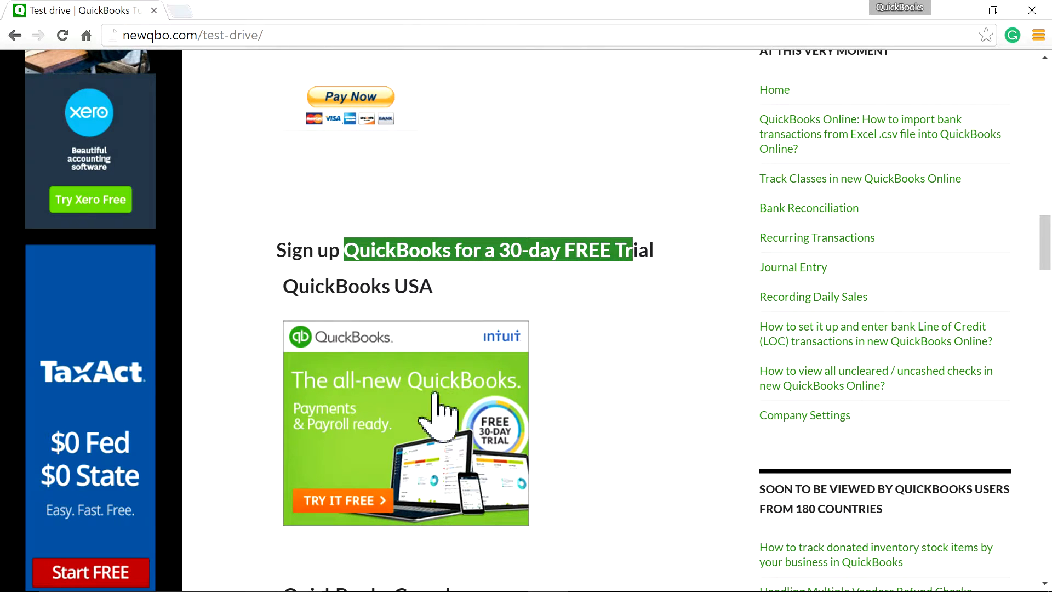
scroll(696, 453, "down", 5)
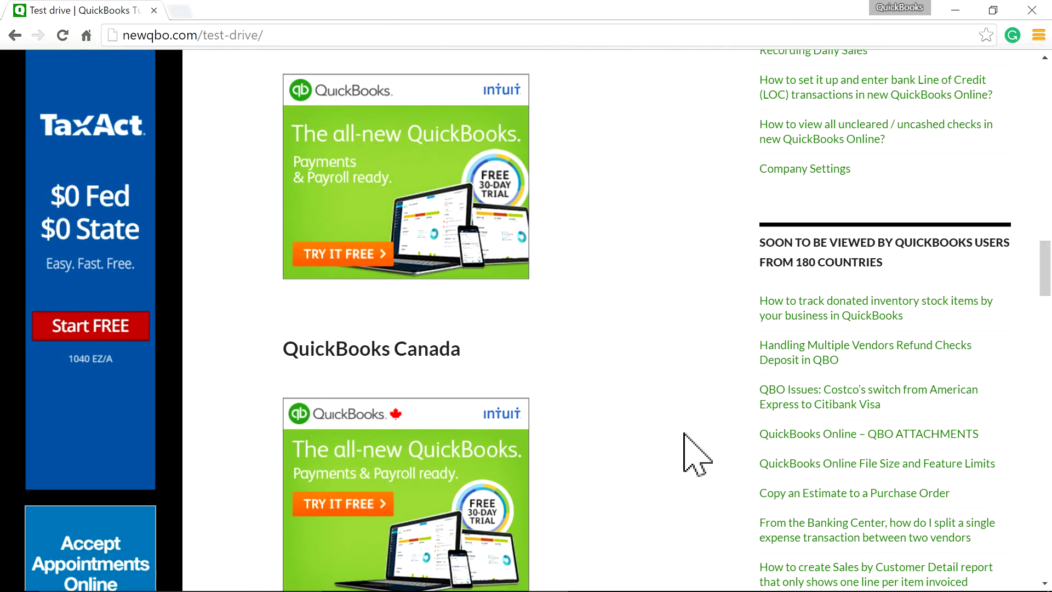
scroll(696, 454, "down", 3)
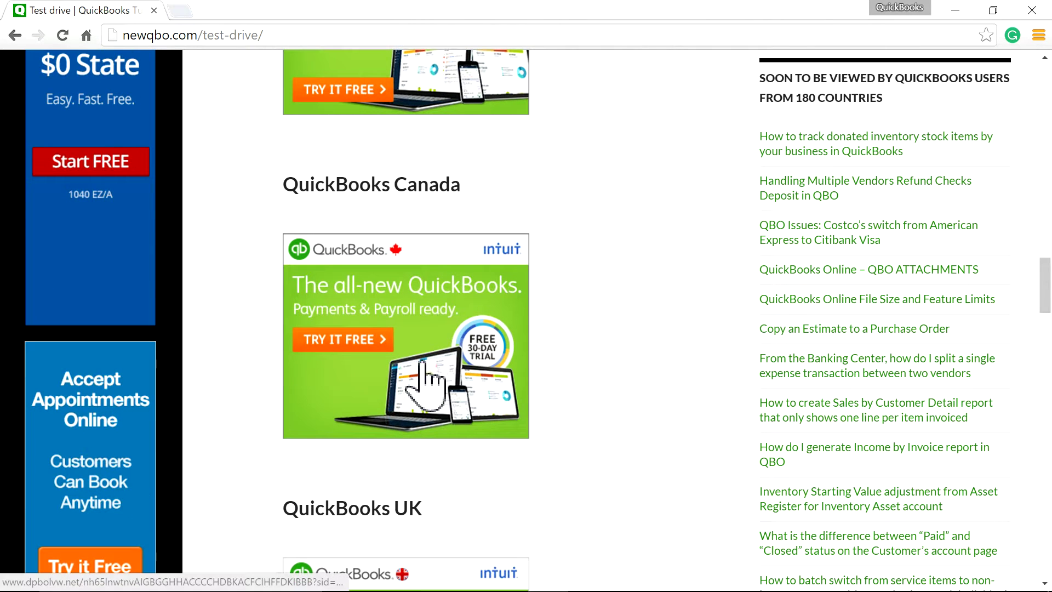
left_click_drag(299, 184, 423, 235)
scroll(431, 536, "down", 4)
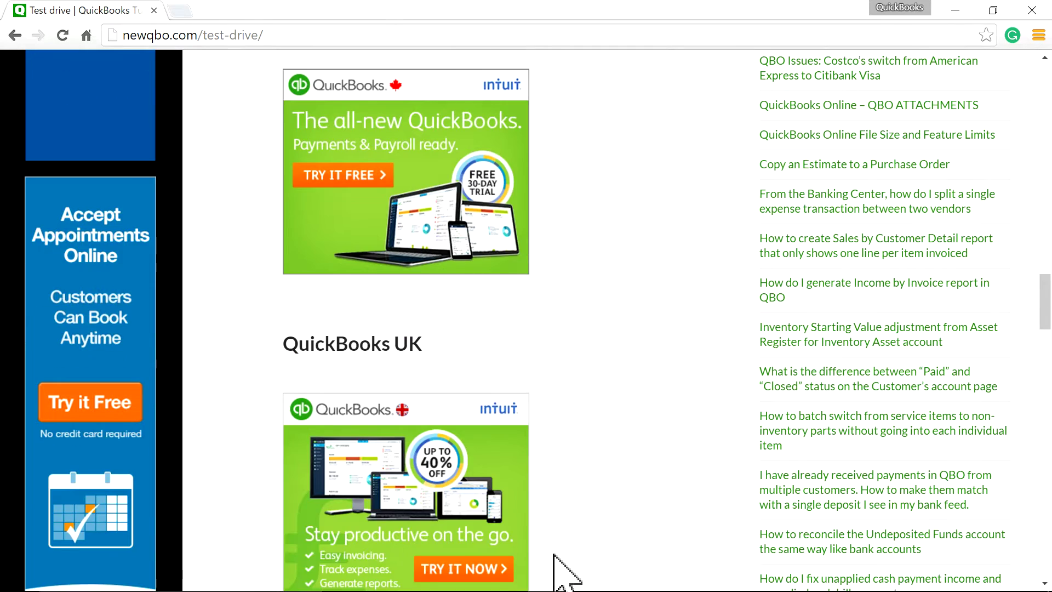
scroll(587, 514, "up", 4)
scroll(591, 526, "up", 15)
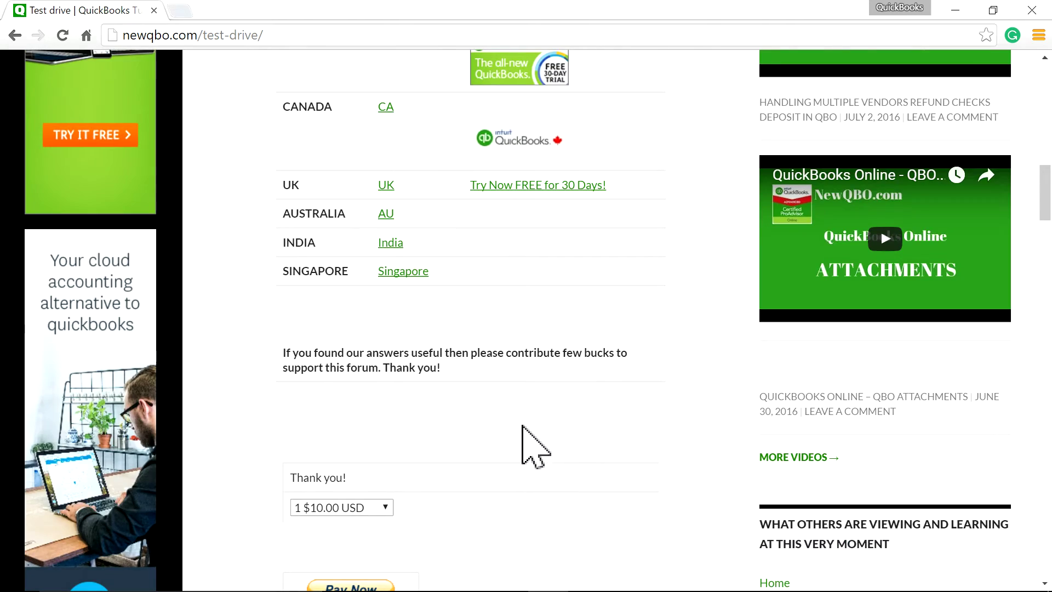
scroll(535, 446, "up", 7)
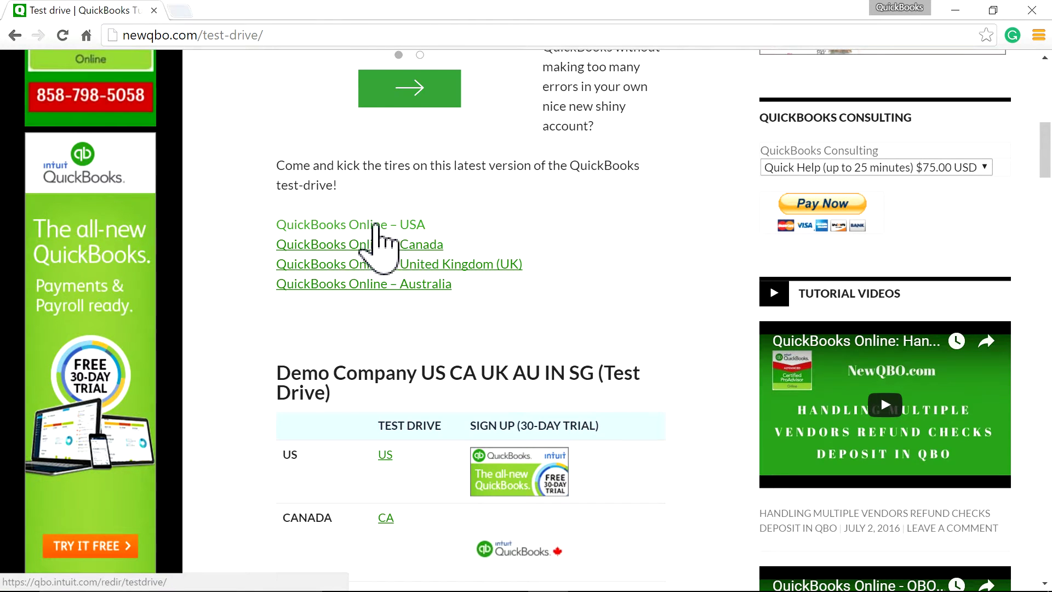
Step: Launch the QuickBooks Online – USA test drive and submit the security verification number
left_click(374, 225)
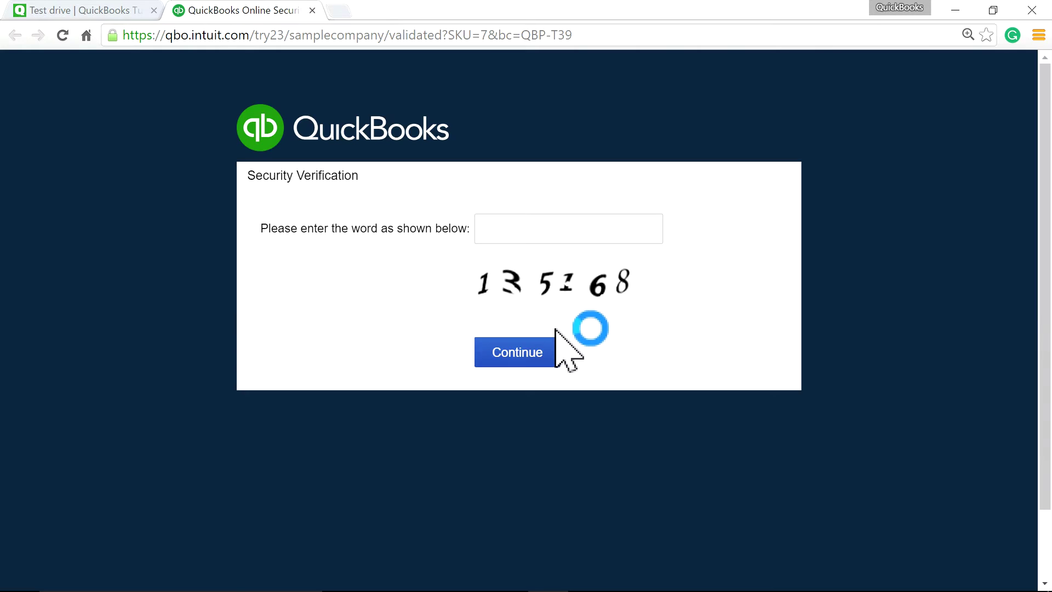
left_click(525, 241)
type("135168")
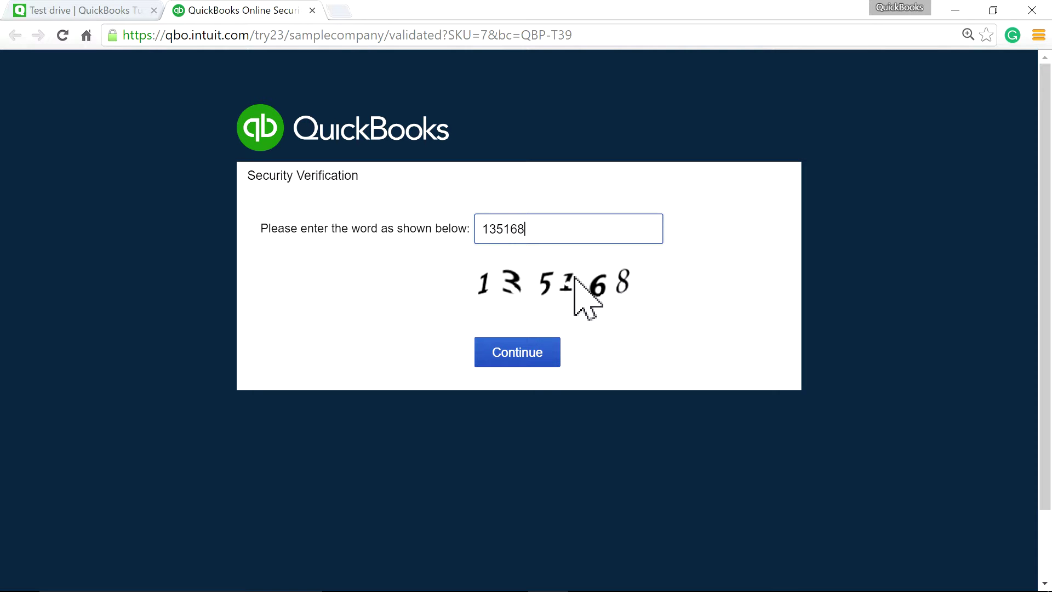
left_click(535, 351)
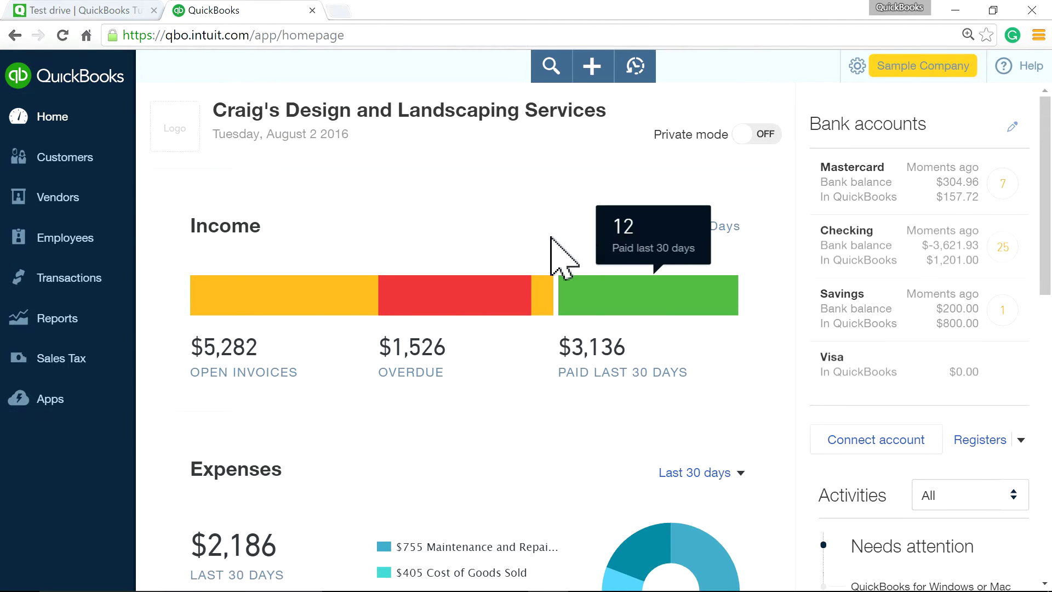
Step: Start a new Chart of Accounts entry with category and detail type Other Current Liabilities
left_click(884, 74)
left_click(541, 288)
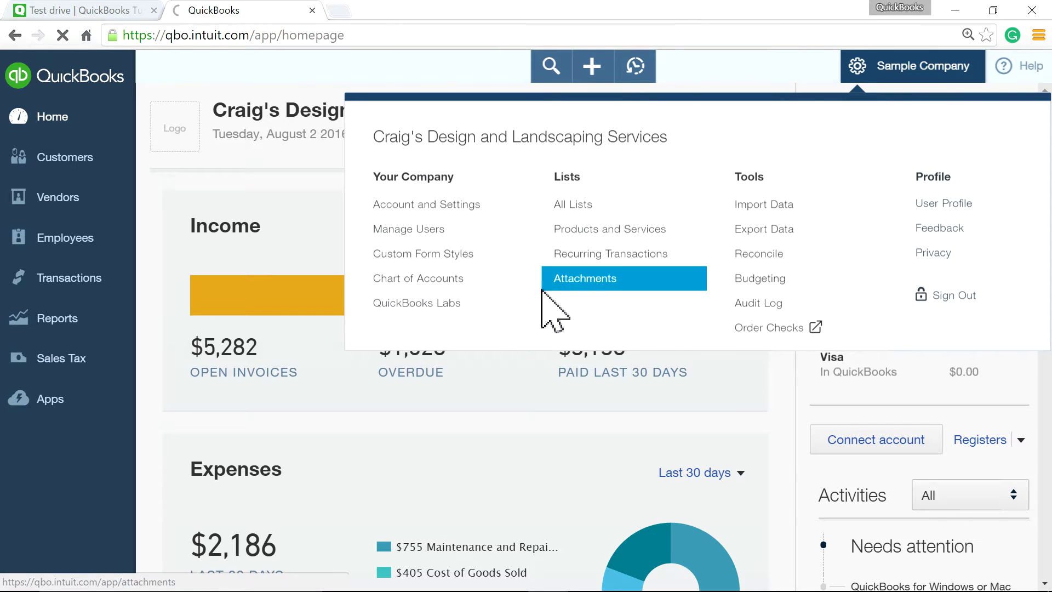
left_click(458, 278)
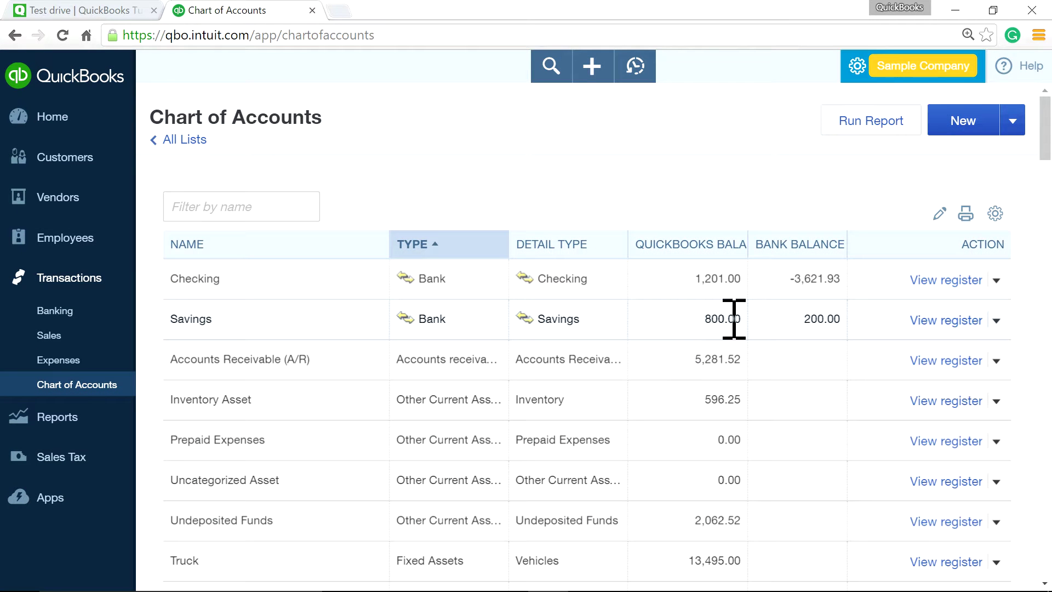
left_click(952, 127)
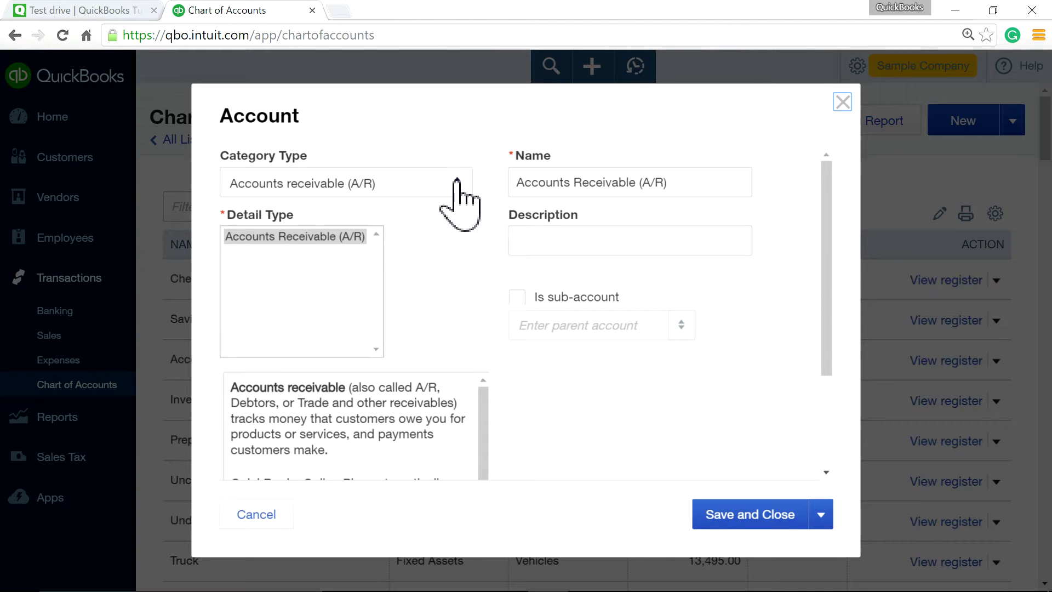
left_click(459, 178)
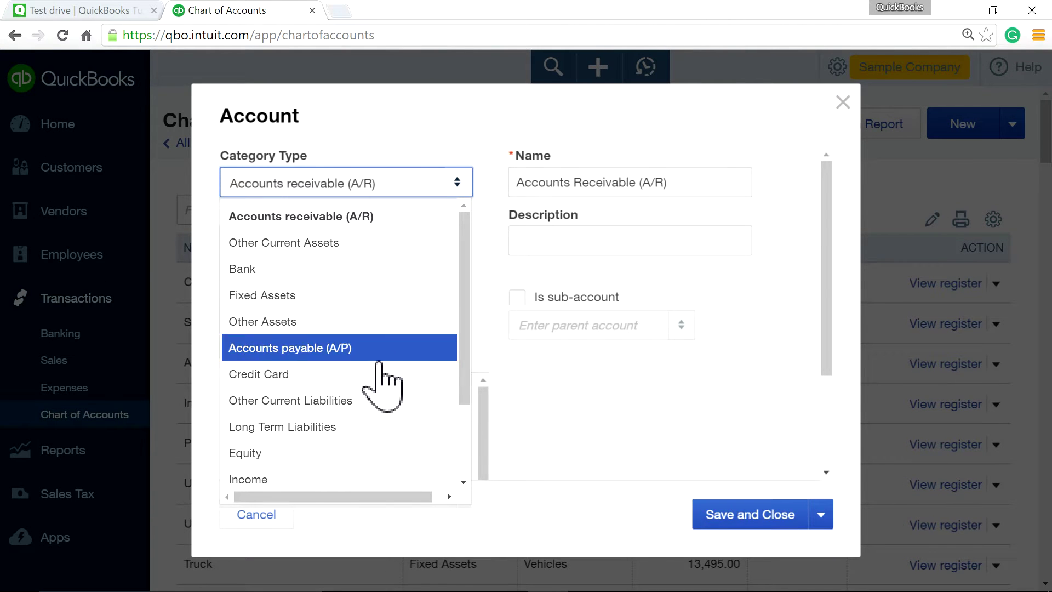
left_click(365, 403)
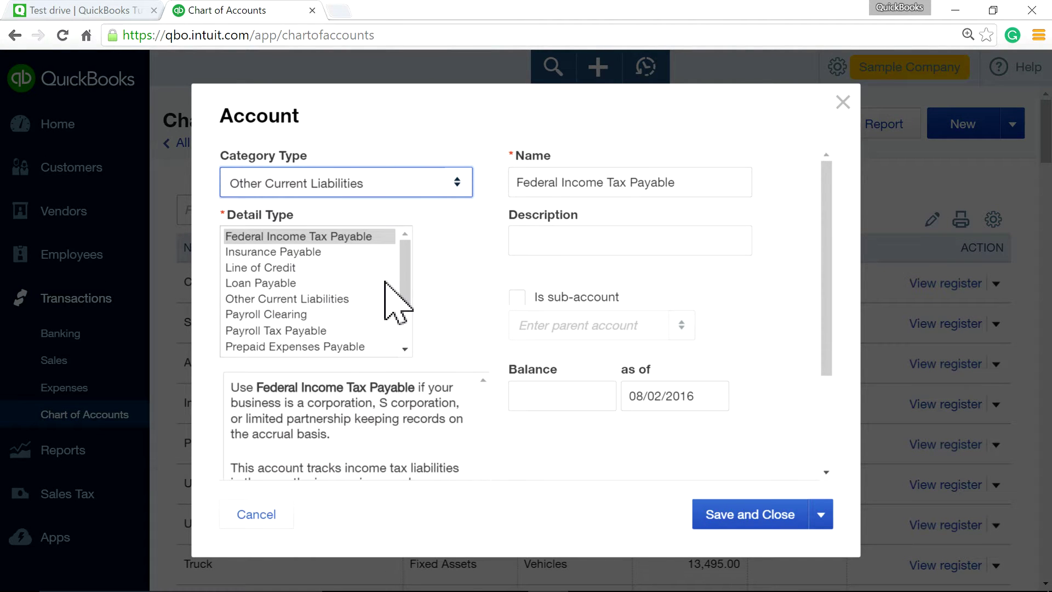
left_click(338, 299)
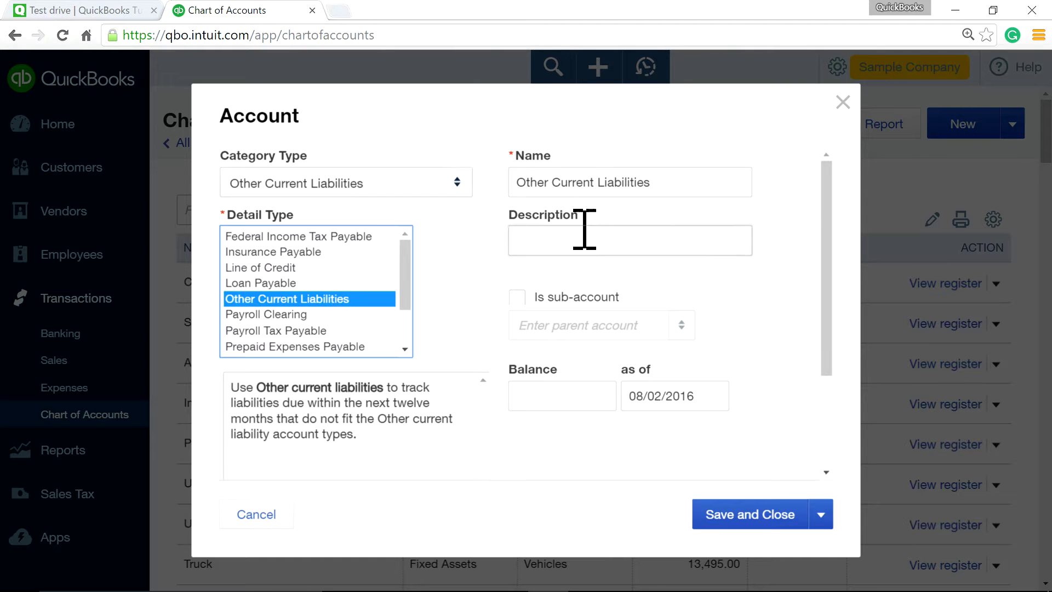
Step: Name the account Customer Deposits, describe it as 'Customer Deposits or Retainer Fee', and save
left_click_drag(675, 181, 491, 174)
key("BackSpace")
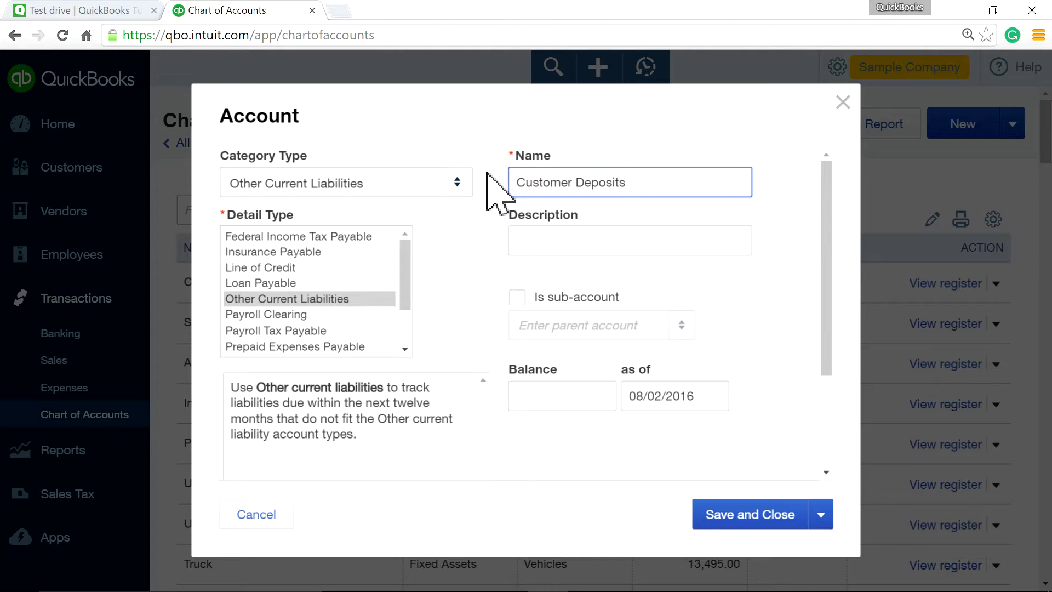
left_click_drag(624, 181, 516, 174)
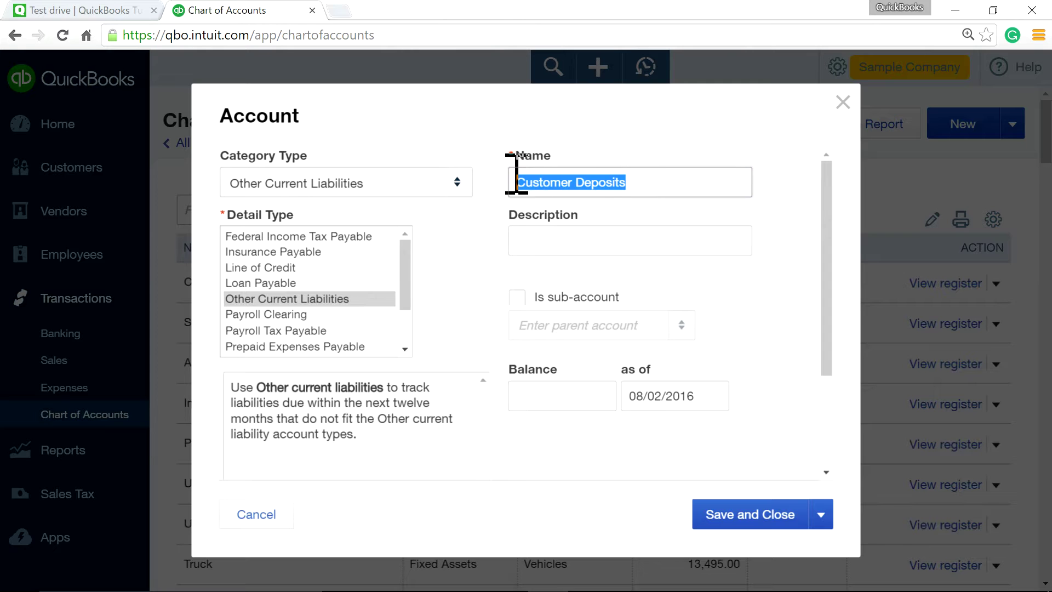
right_click(586, 182)
left_click(617, 207)
left_click(558, 240)
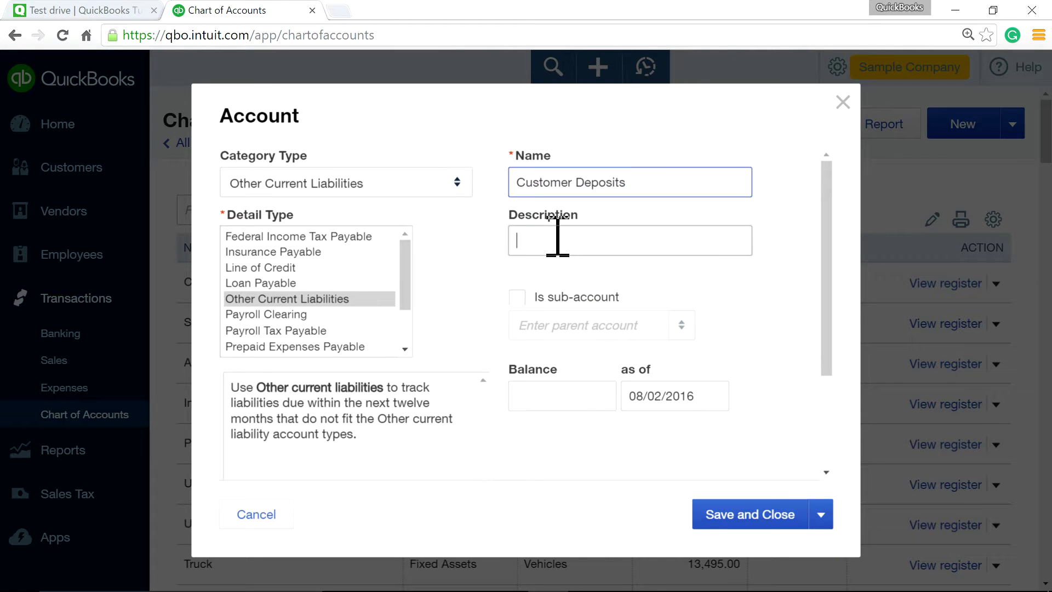
right_click(557, 239)
left_click(585, 328)
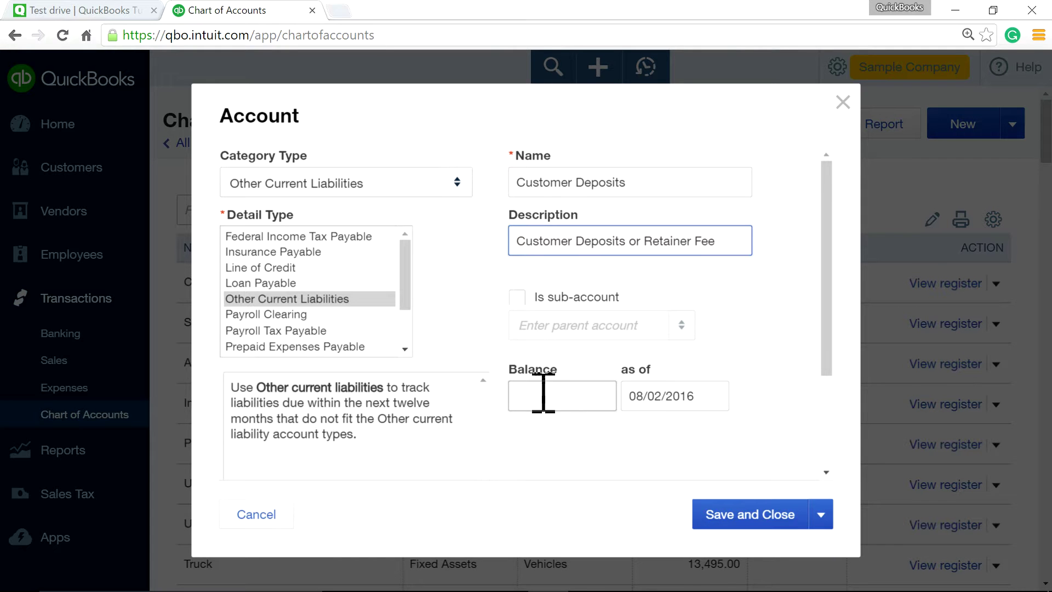
left_click(752, 521)
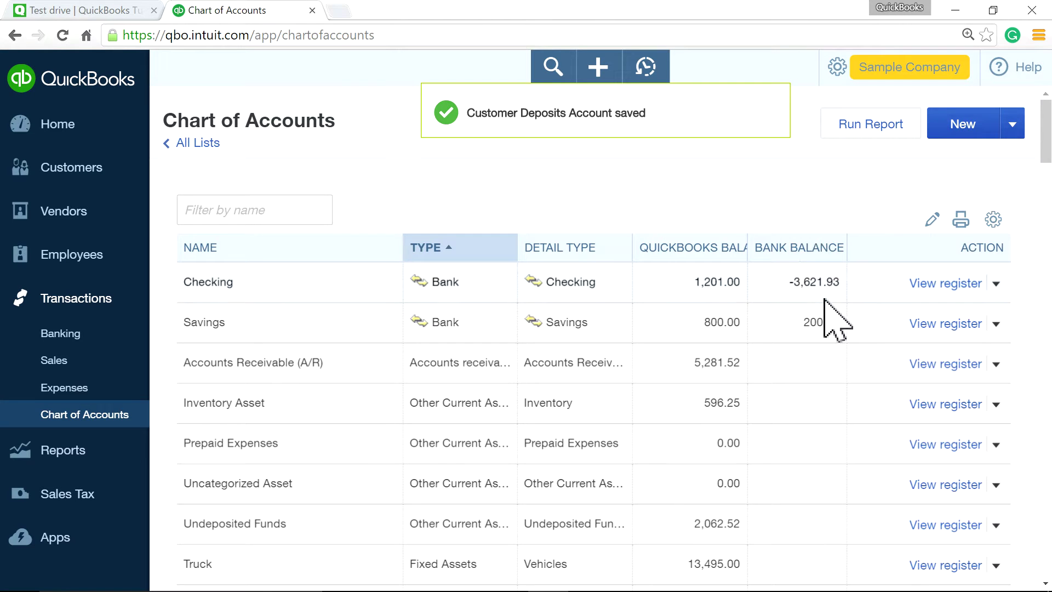
Step: Filter accounts by 'cust' to confirm Customer Deposits at 0.00, then go to Products and Services
scroll(822, 309, "down", 3)
scroll(782, 482, "down", 1)
scroll(767, 466, "up", 4)
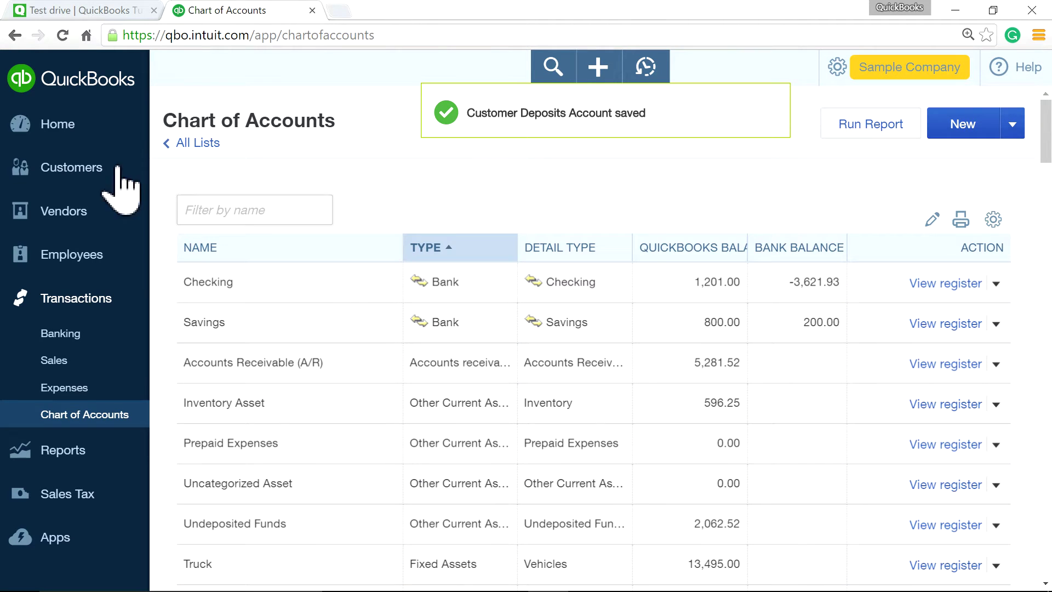
left_click(233, 212)
type("cust")
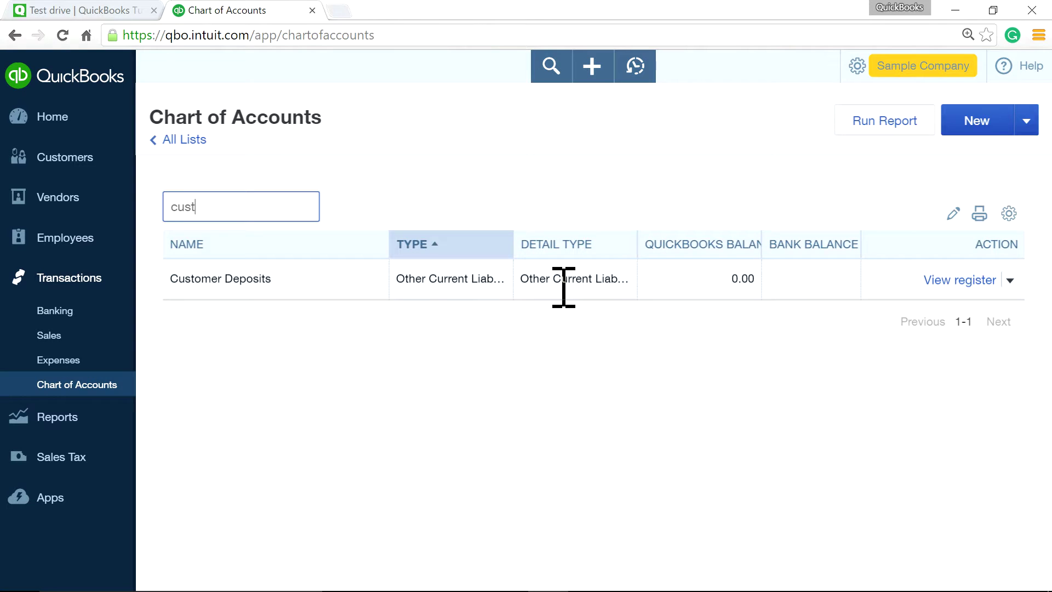
left_click(904, 66)
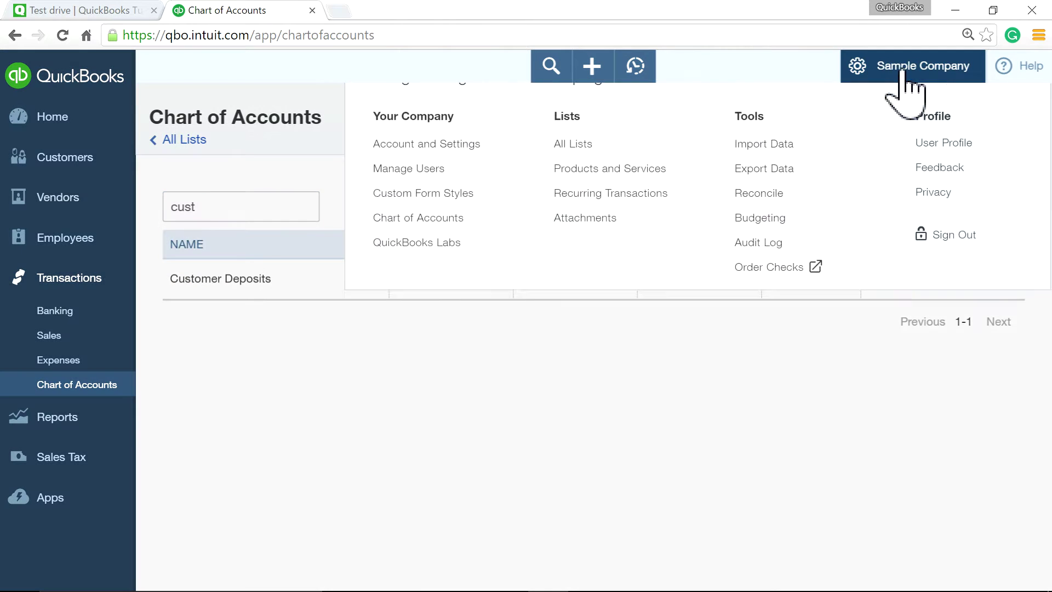
left_click(566, 230)
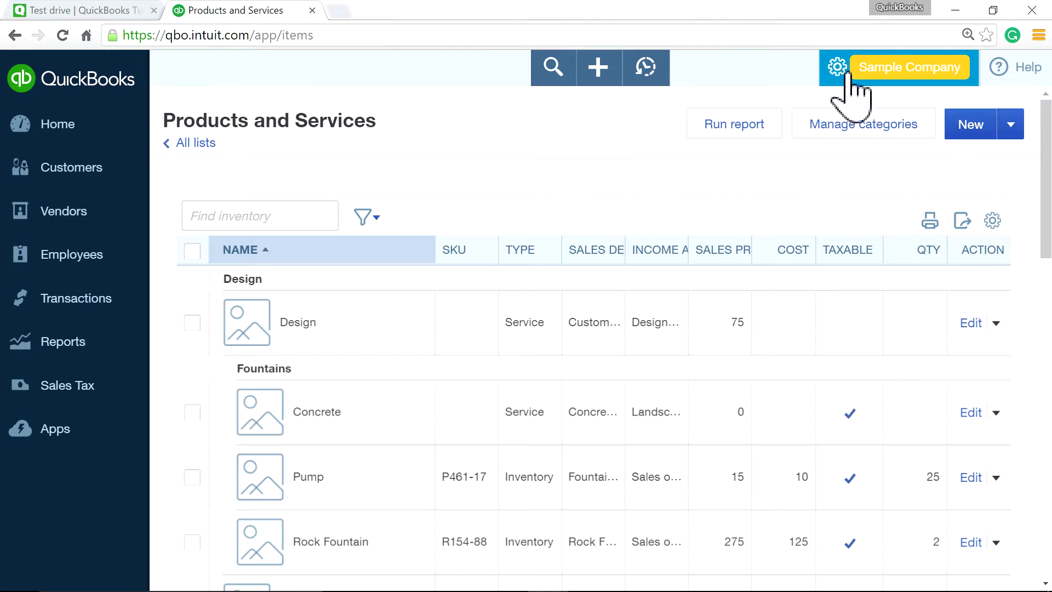
Step: Create a new Service item named Deposit with SKU Deposit
left_click(923, 80)
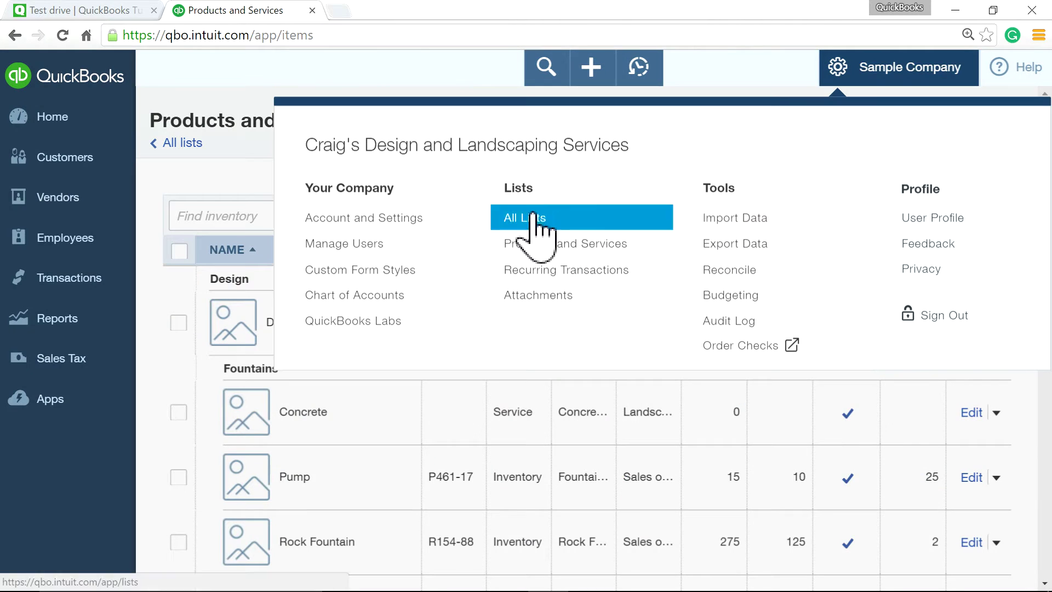
left_click(756, 95)
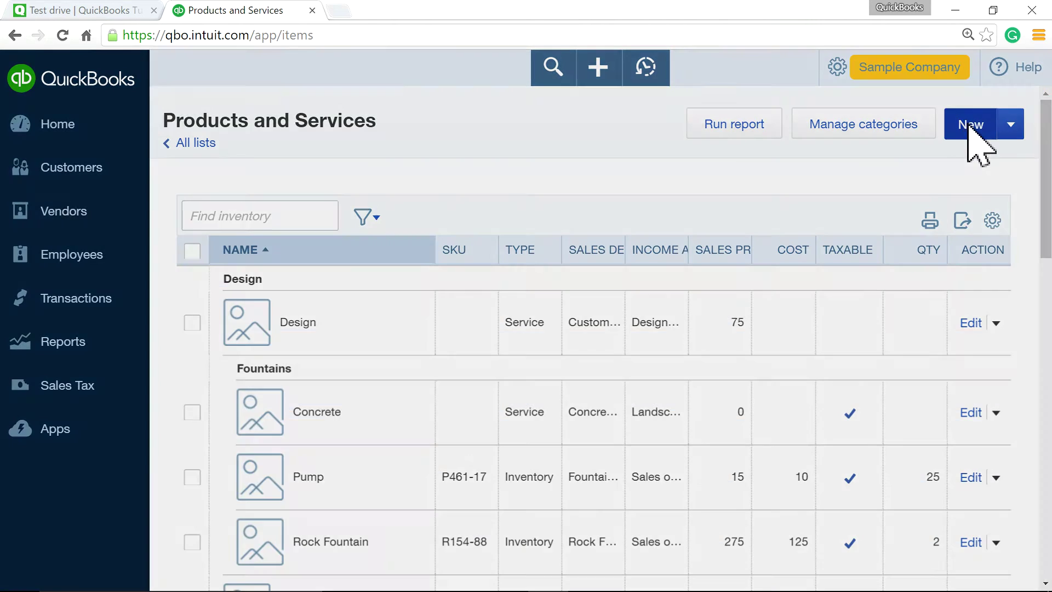
left_click(970, 126)
left_click(721, 454)
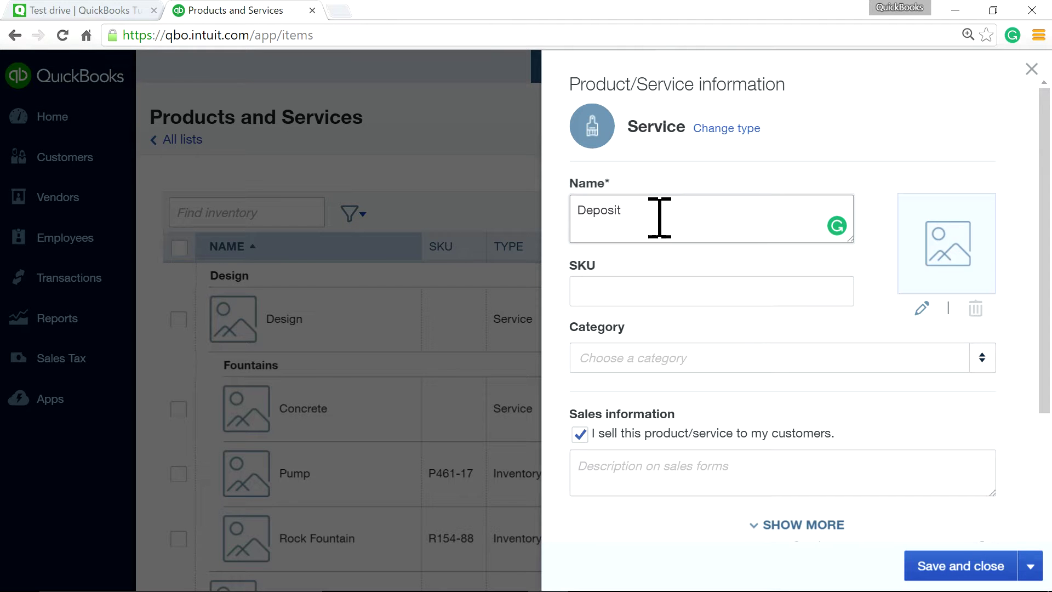
left_click_drag(650, 226, 557, 207)
right_click(605, 206)
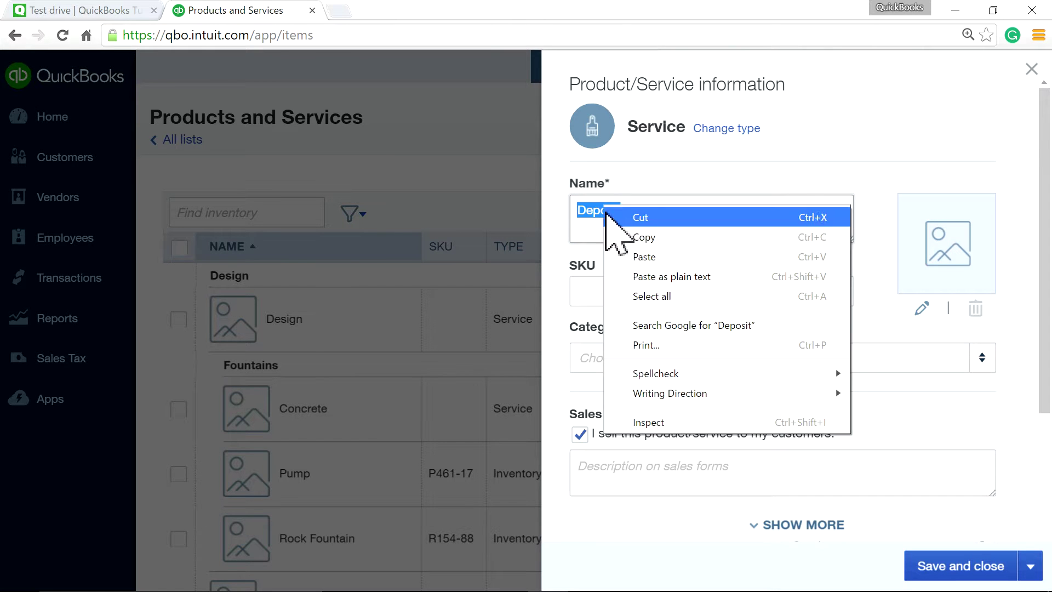
left_click(641, 236)
left_click(619, 286)
right_click(615, 285)
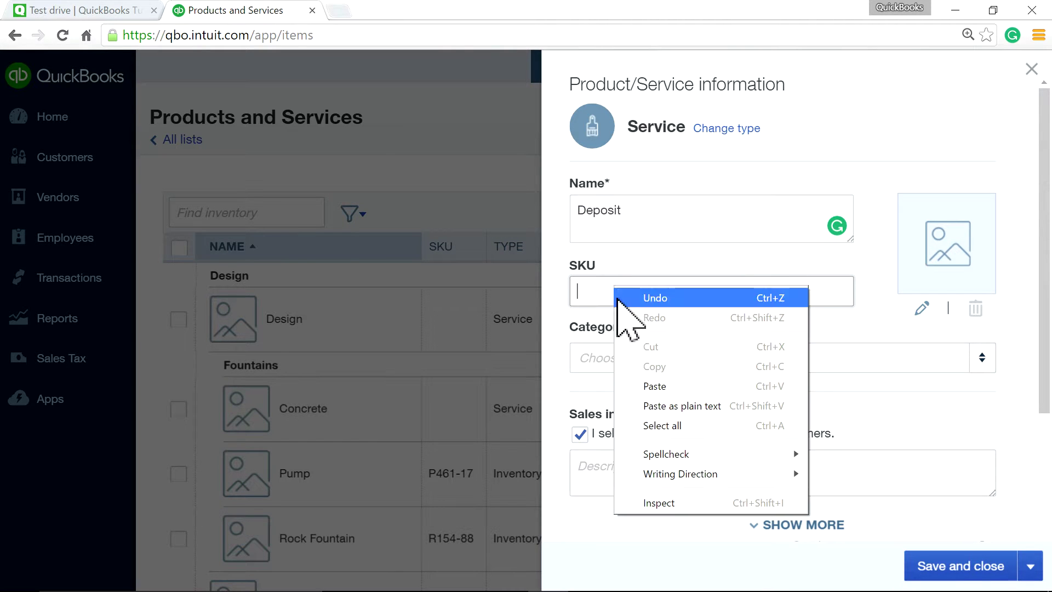
left_click(652, 387)
Step: Set the item's sales description to Deposit
scroll(652, 395, "down", 3)
left_click(614, 306)
right_click(618, 307)
left_click(635, 404)
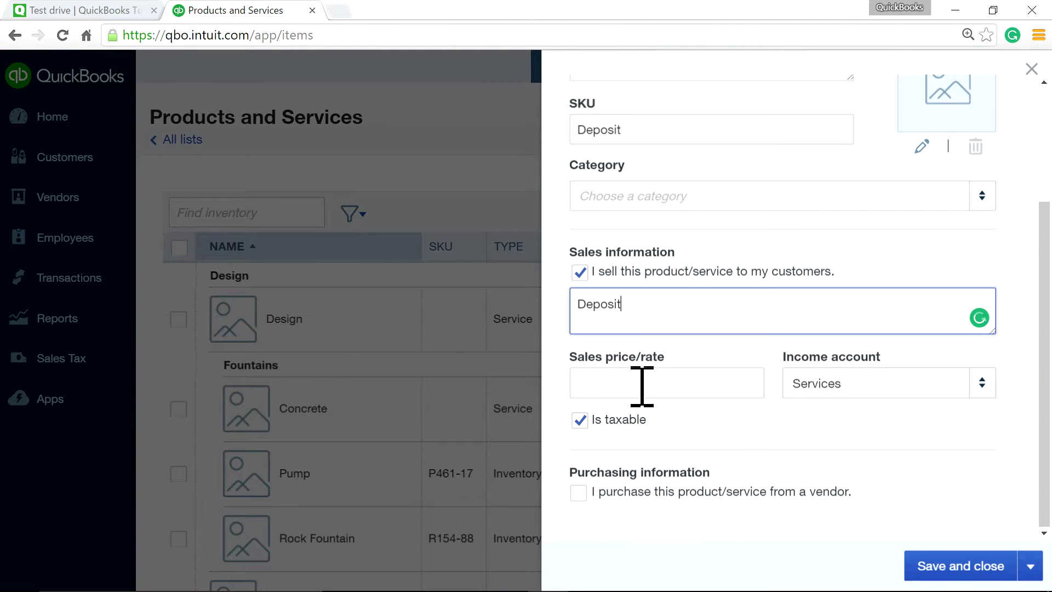
left_click(665, 317)
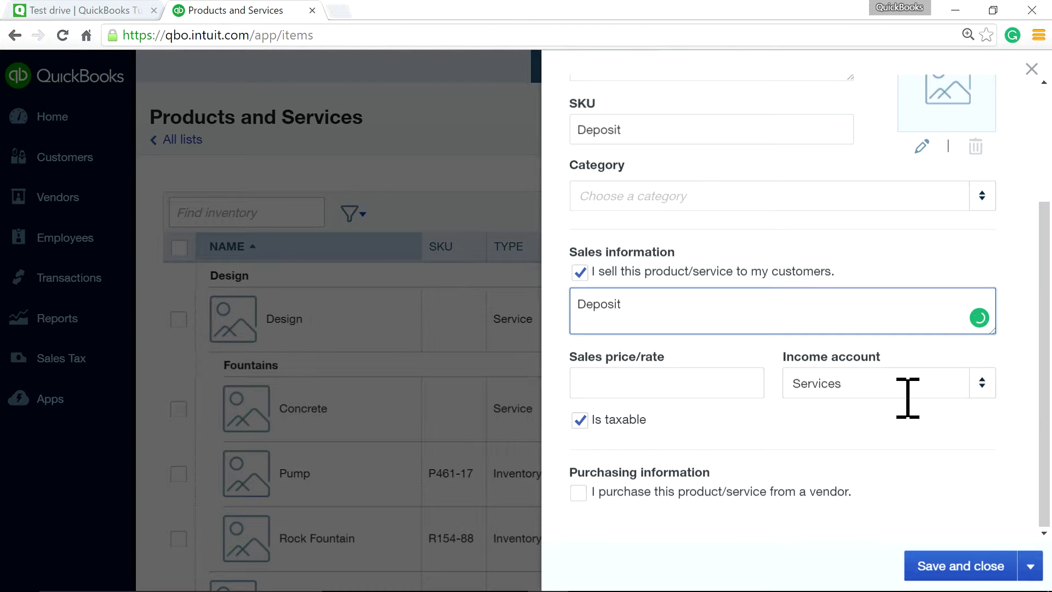
left_click(664, 387)
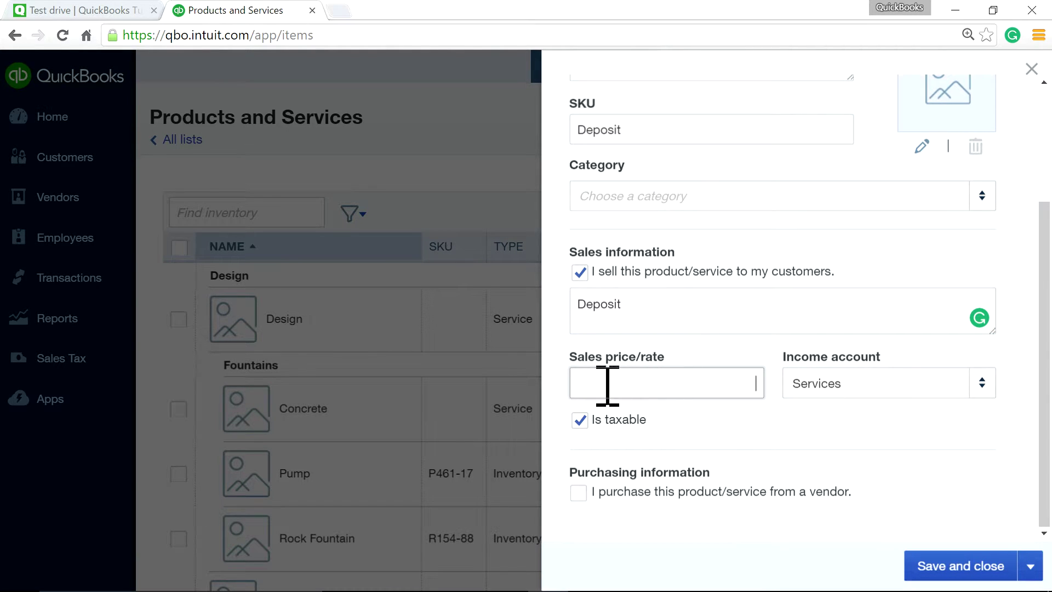
Step: Post the Deposit item to the Customer Deposits account, make it non-taxable, and save
left_click(982, 383)
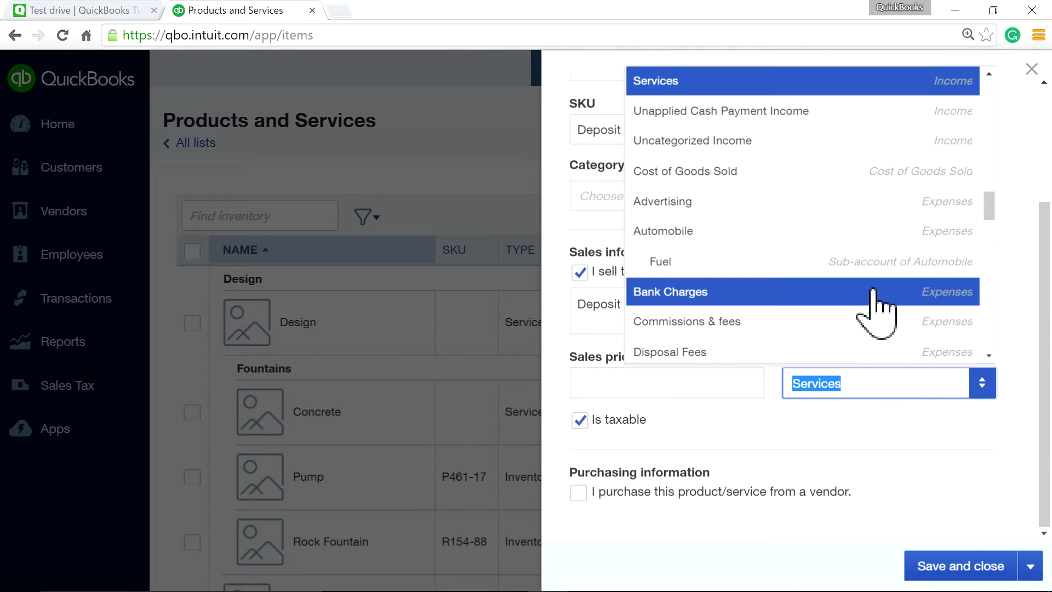
scroll(874, 301, "down", 3)
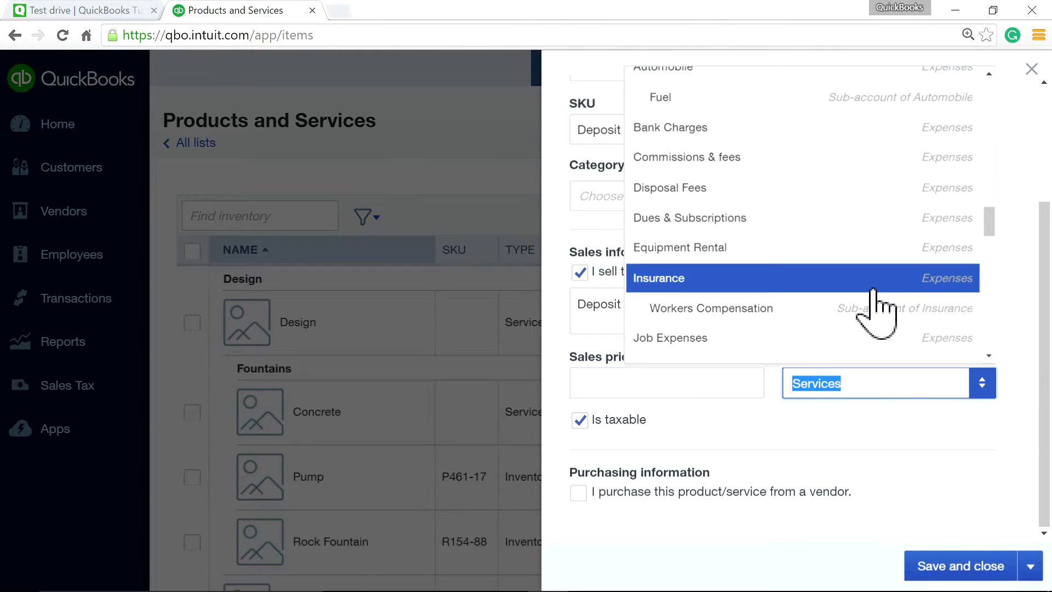
type("Customer Deposit")
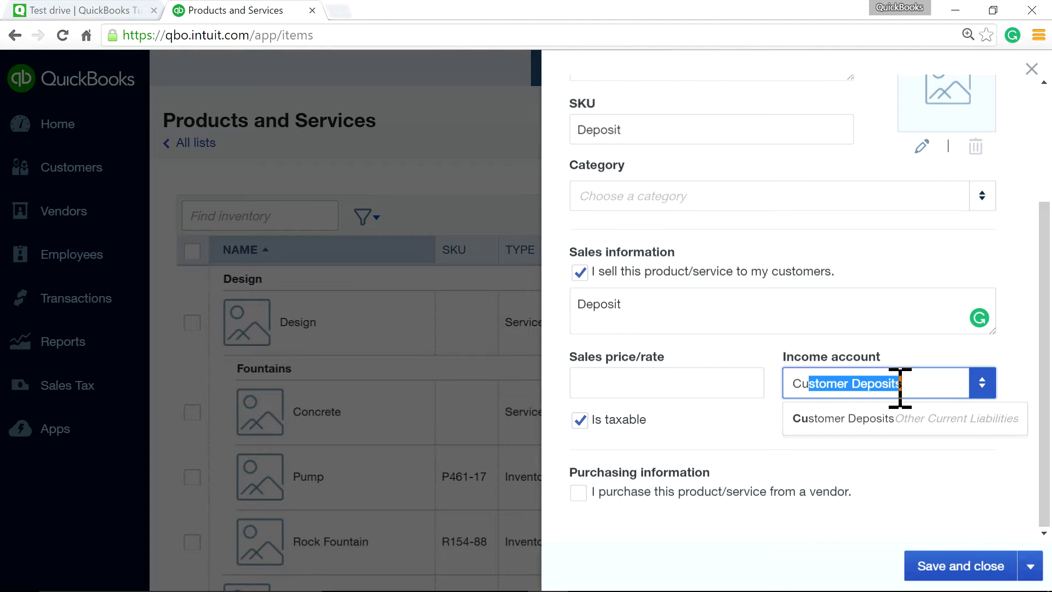
left_click(947, 419)
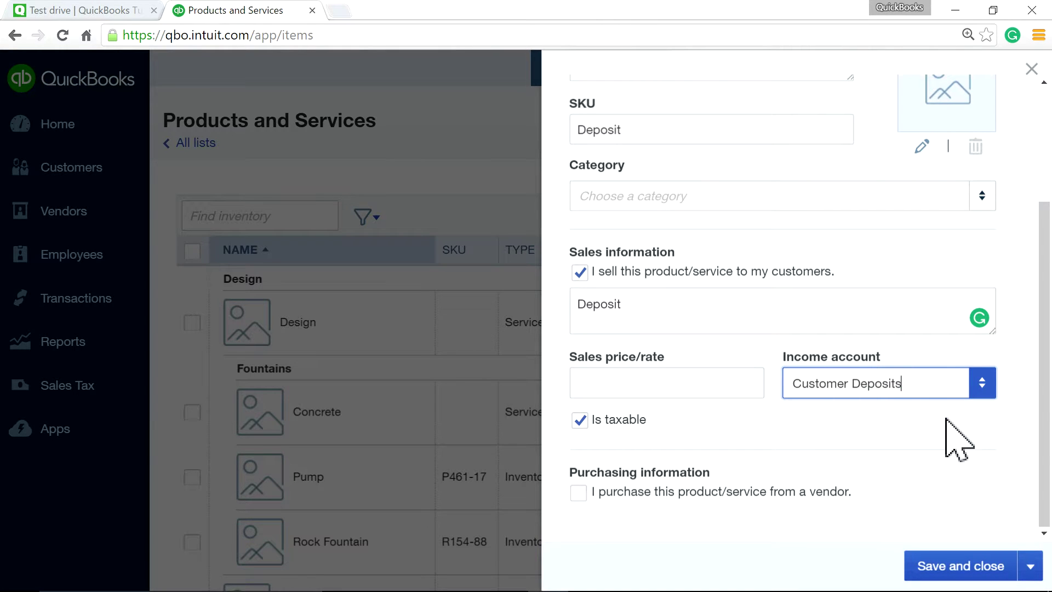
left_click(581, 421)
left_click(927, 568)
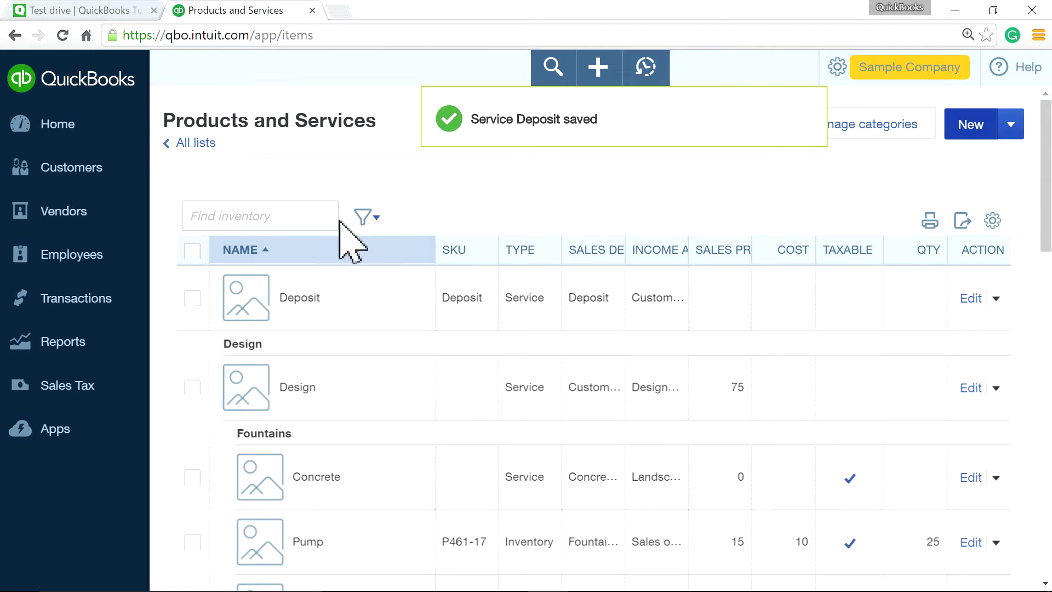
Step: Search the list for 'dep' to confirm the Deposit item, then return to the dashboard
left_click(309, 215)
type("dep")
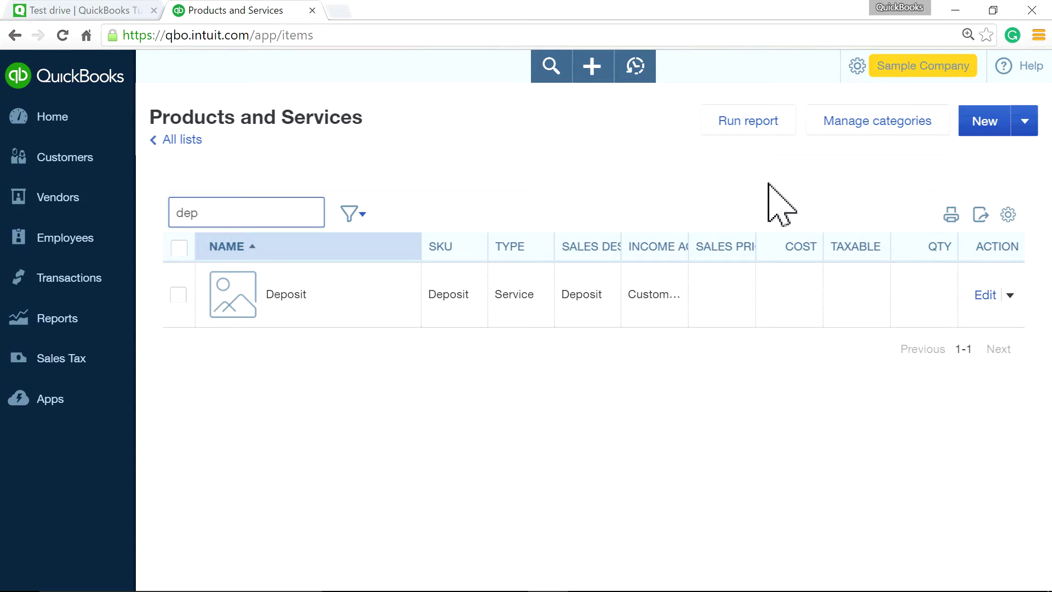
left_click(35, 127)
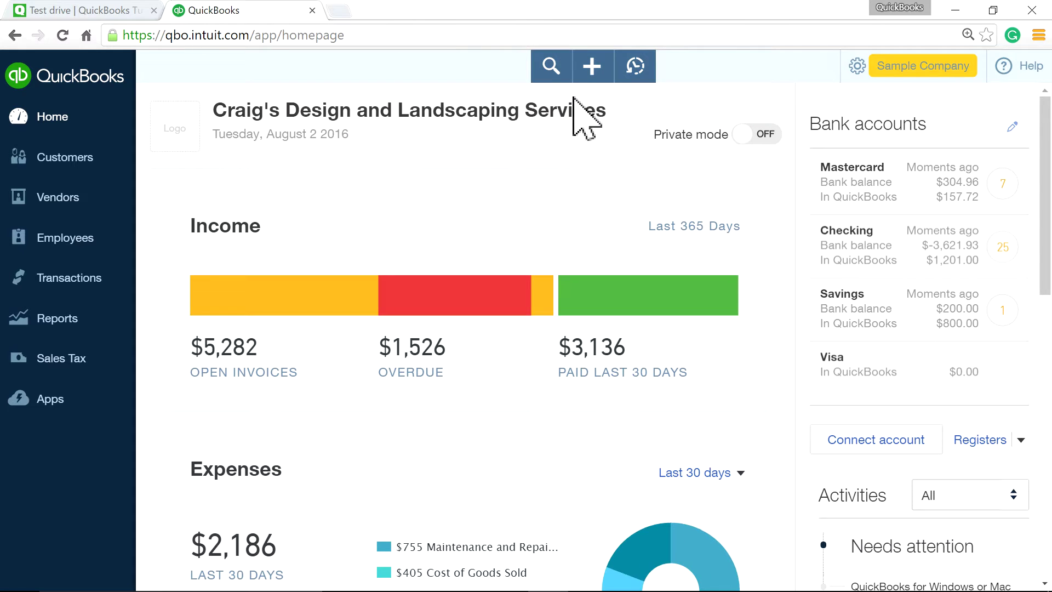
Step: Start a new invoice for Dukes Basketball Camp
left_click(589, 66)
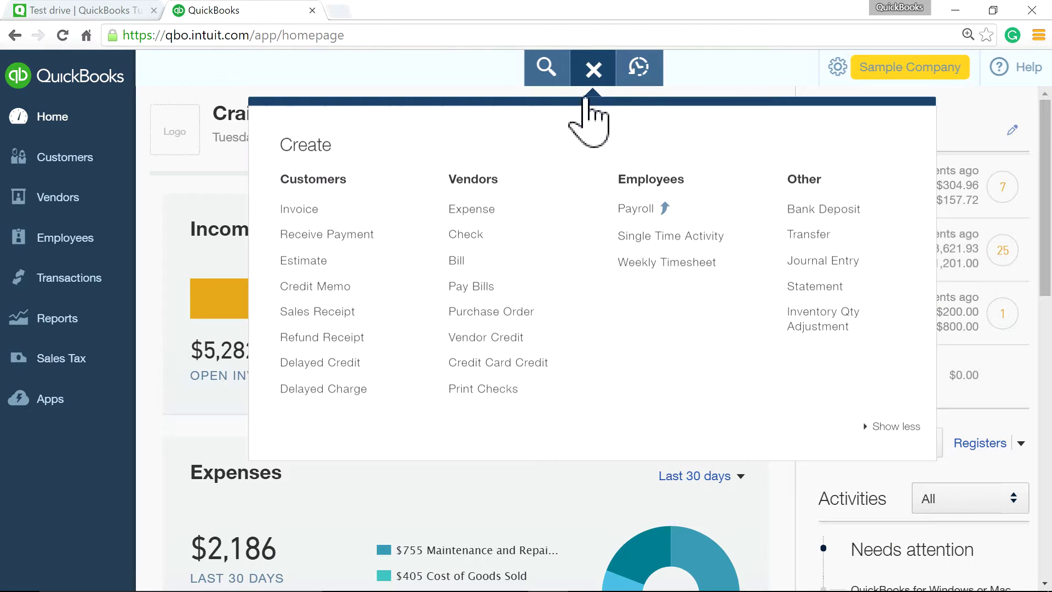
left_click(353, 210)
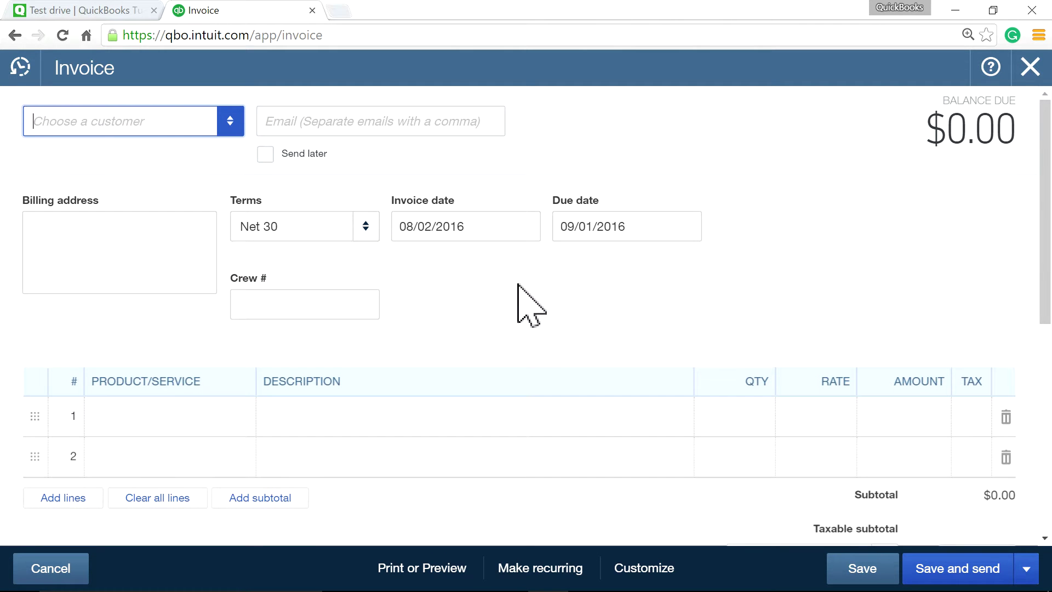
left_click(230, 122)
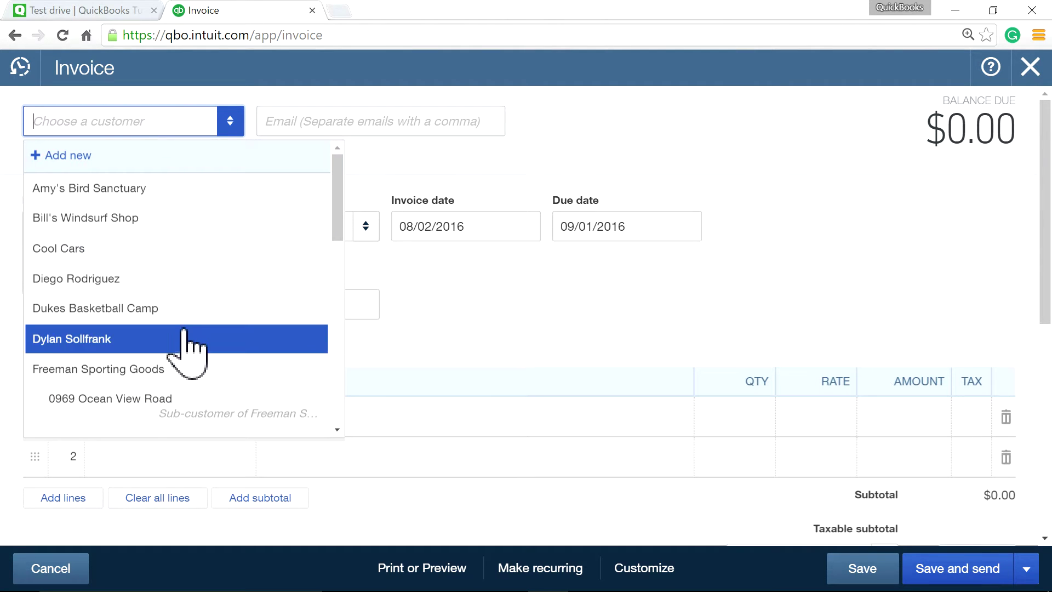
left_click(158, 310)
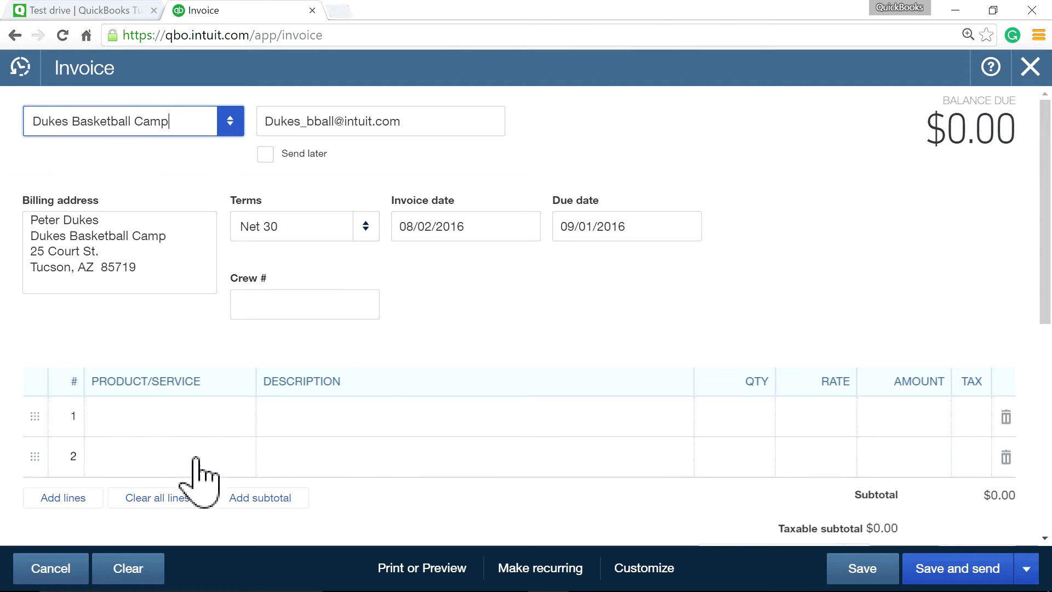
Step: Add a Deposit line to the invoice with an amount of 200.00
left_click(193, 417)
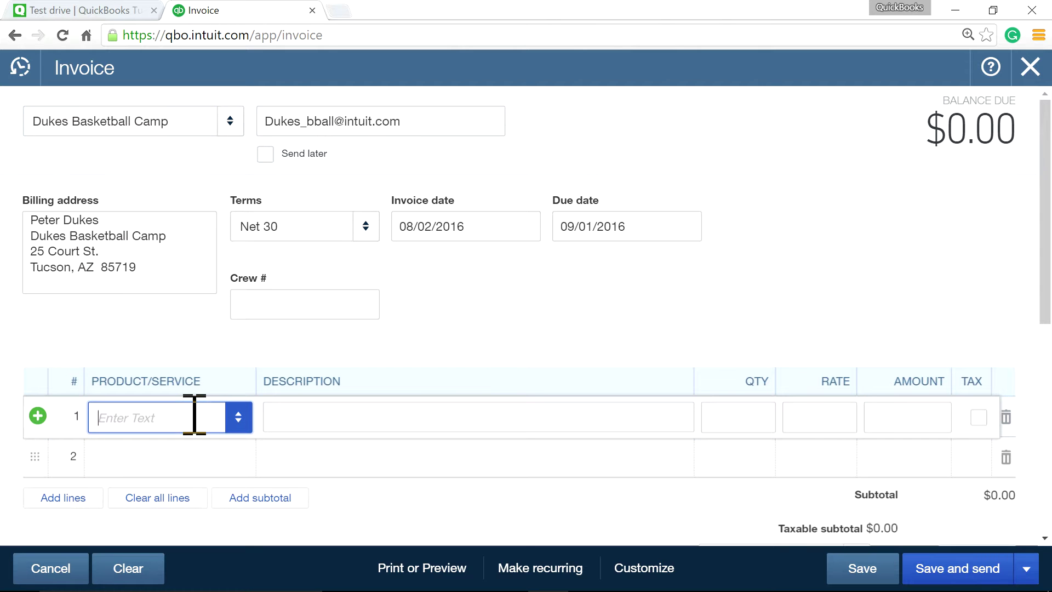
type("de")
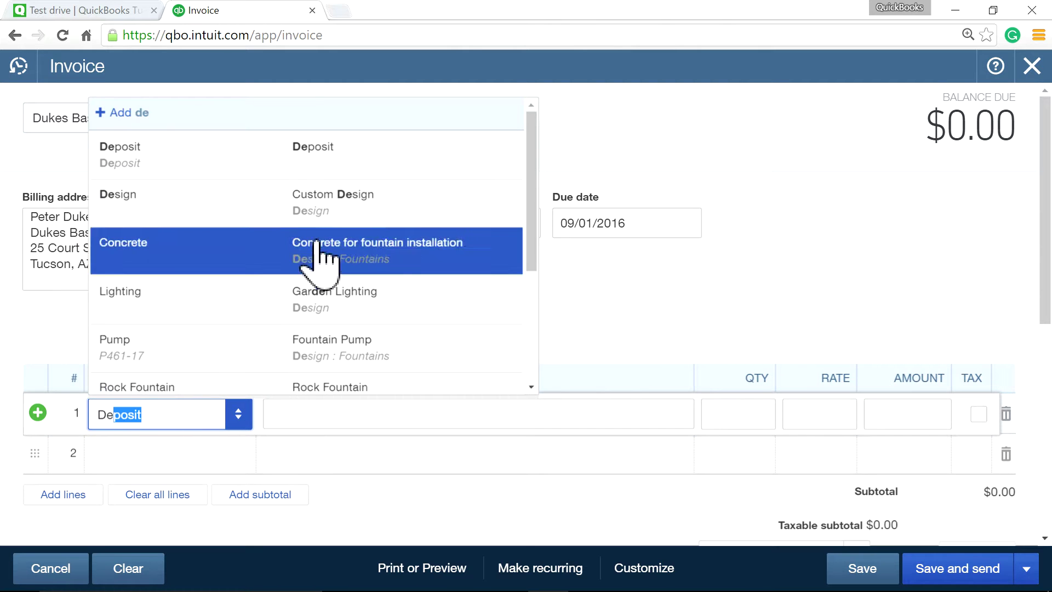
left_click(296, 159)
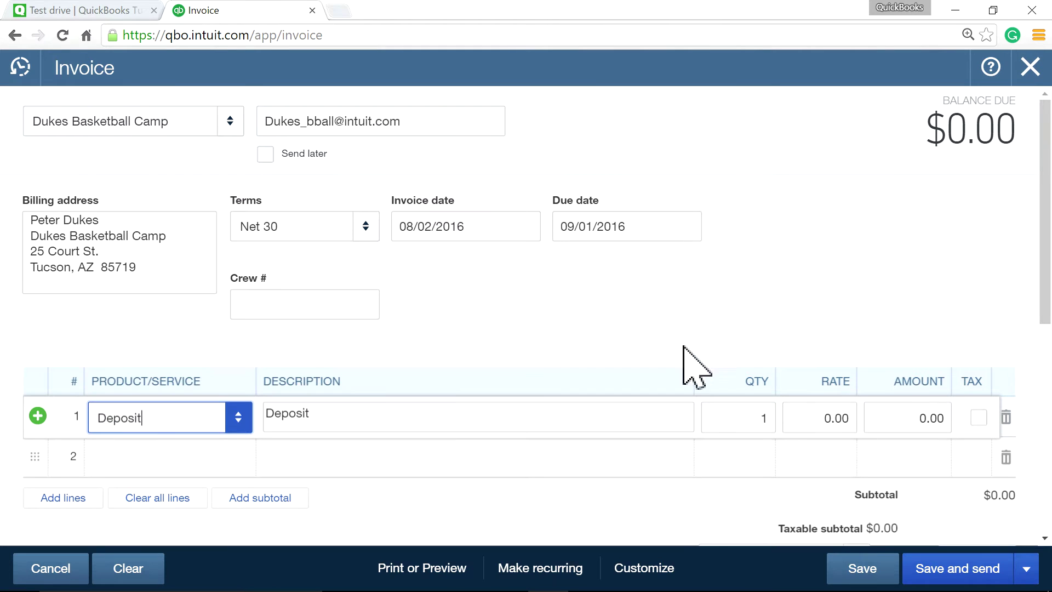
left_click(943, 408)
double_click(943, 408)
type("200")
left_click(836, 313)
Step: Write Job = $1000, Deposit = $200 and Final Billing = $800 in the line description
left_click(390, 418)
left_click(347, 419)
key("Return")
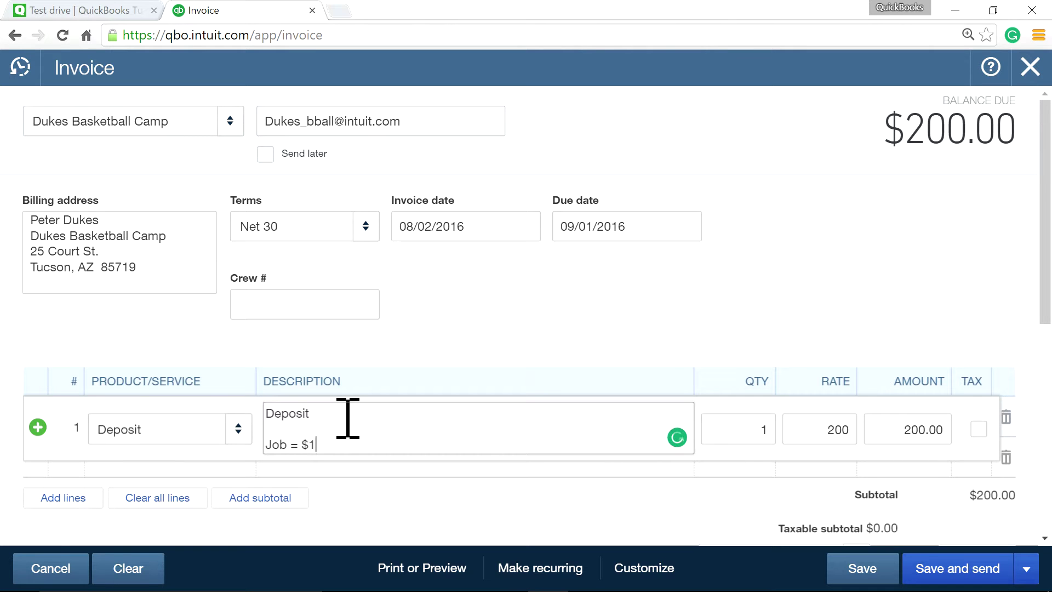
key("Return")
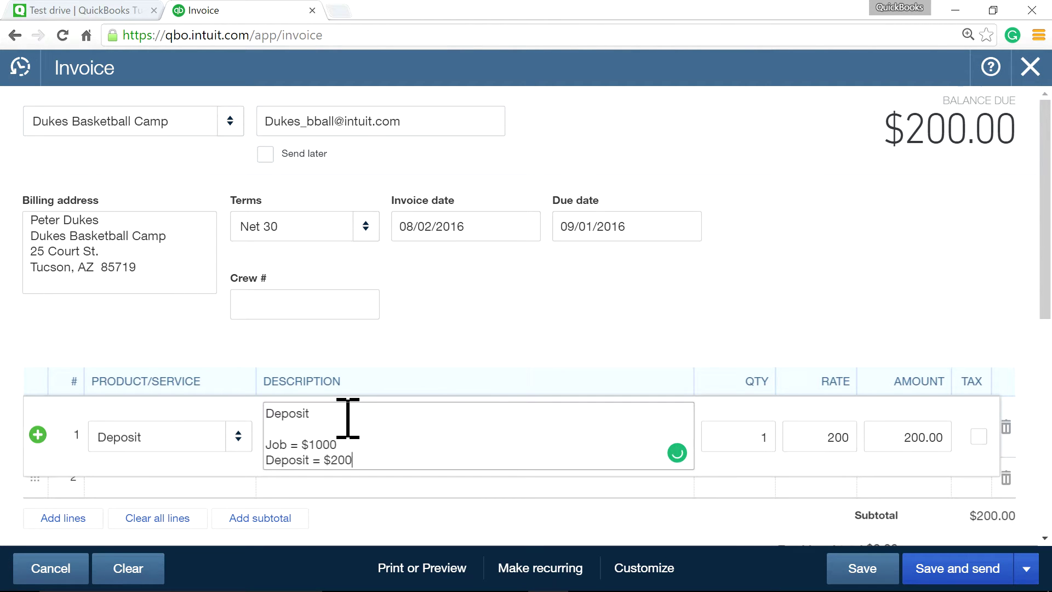
key("Return")
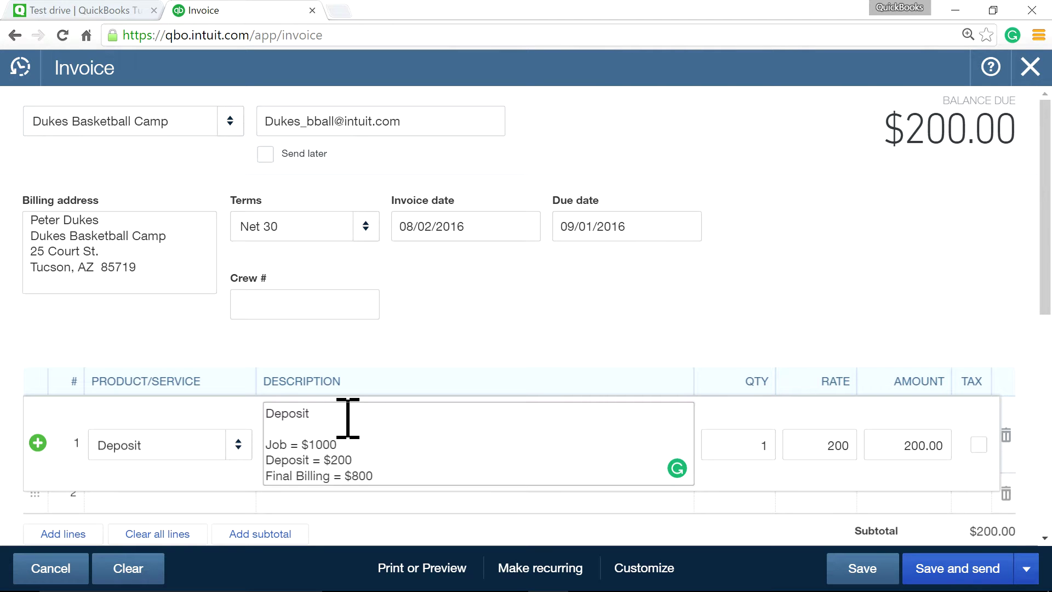
left_click(751, 322)
scroll(624, 520, "down", 5)
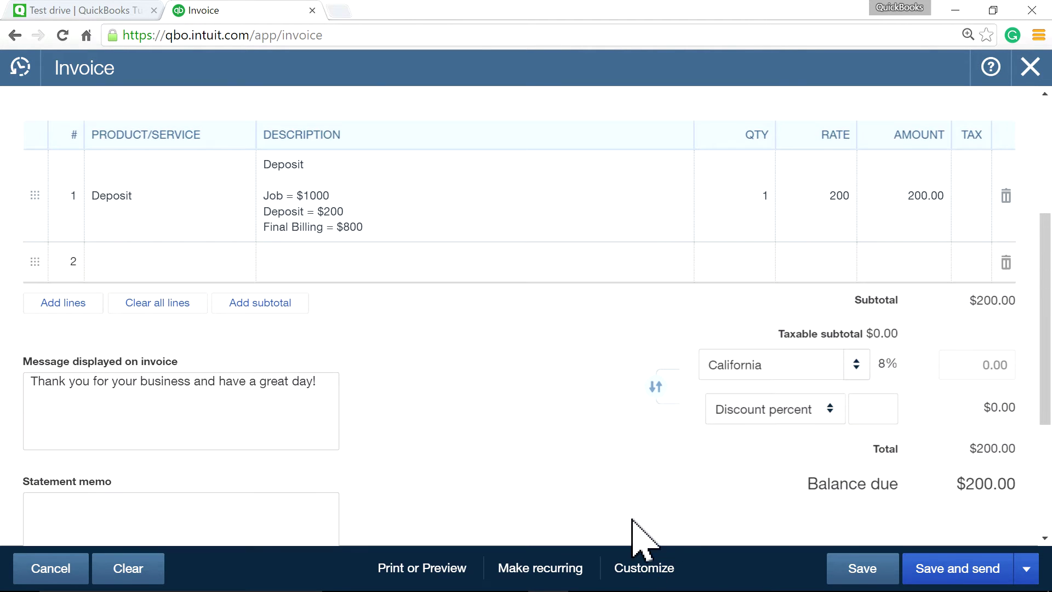
Step: Preview invoice 1038 for printing, close the preview, and save the invoice
left_click(446, 569)
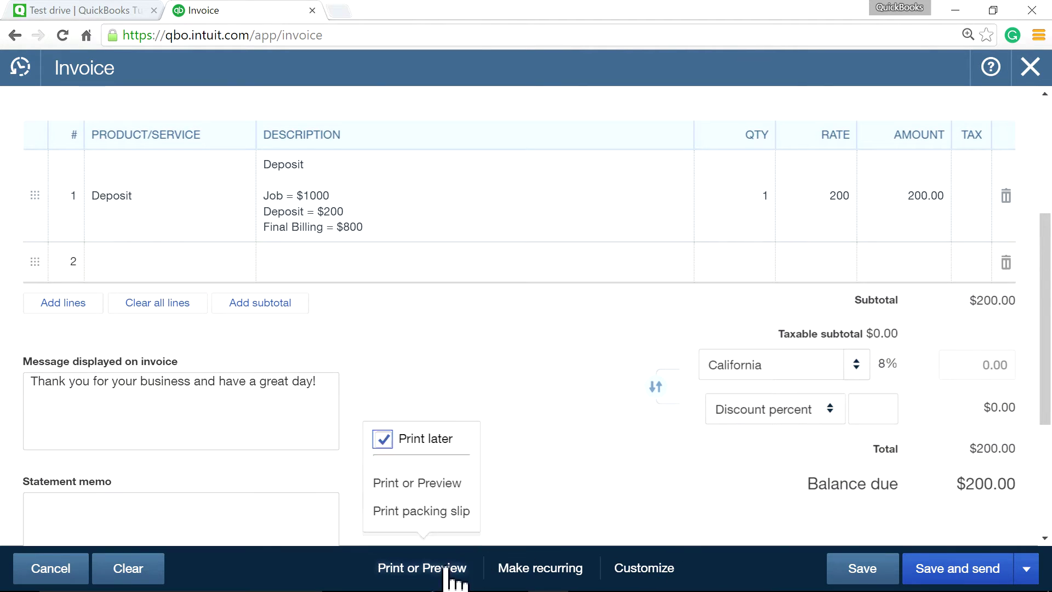
left_click(429, 484)
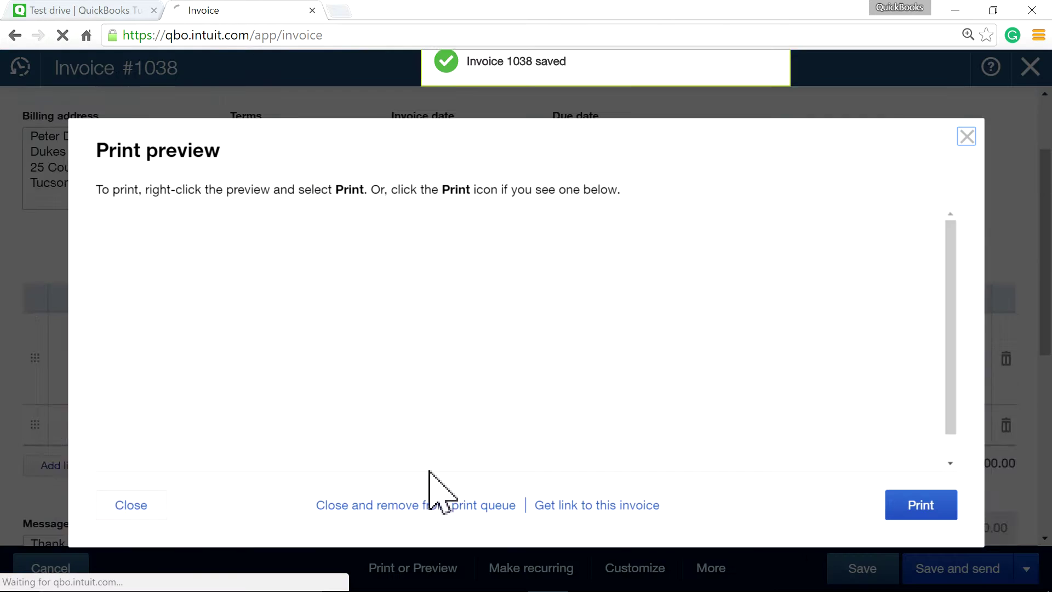
scroll(591, 364, "down", 3)
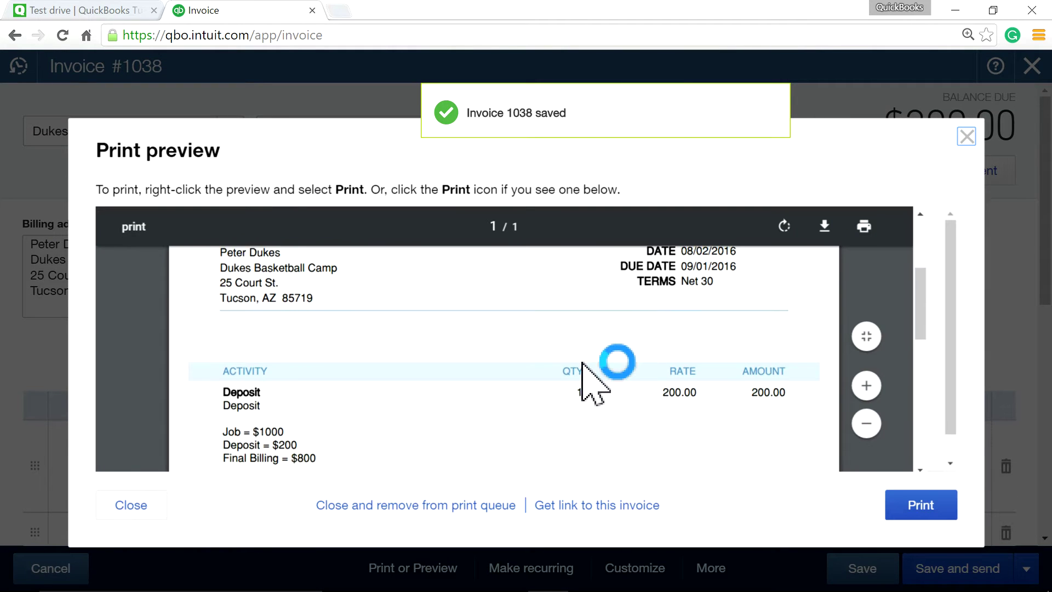
left_click(966, 138)
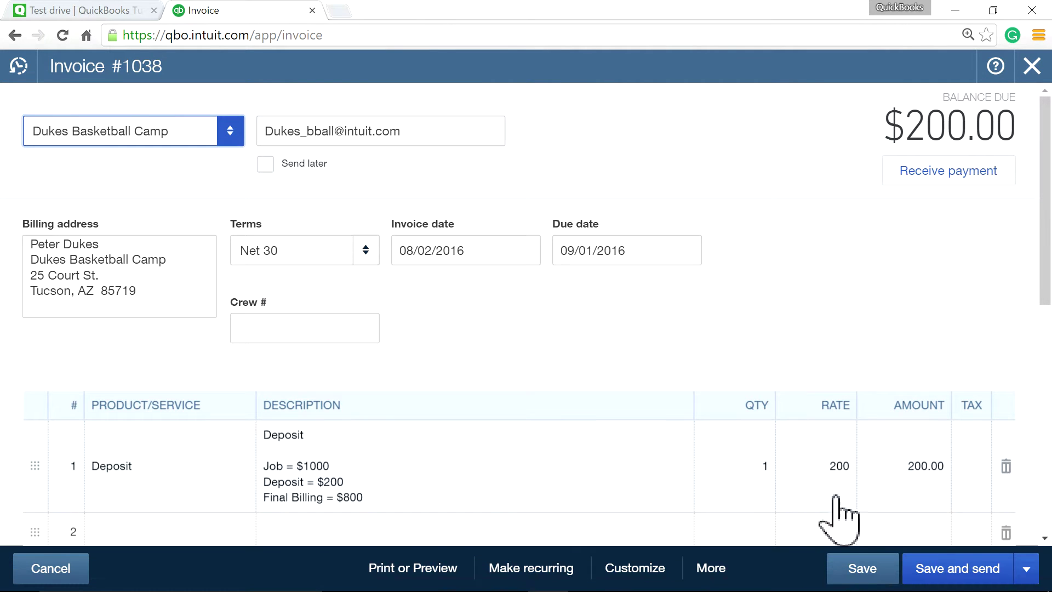
left_click(859, 574)
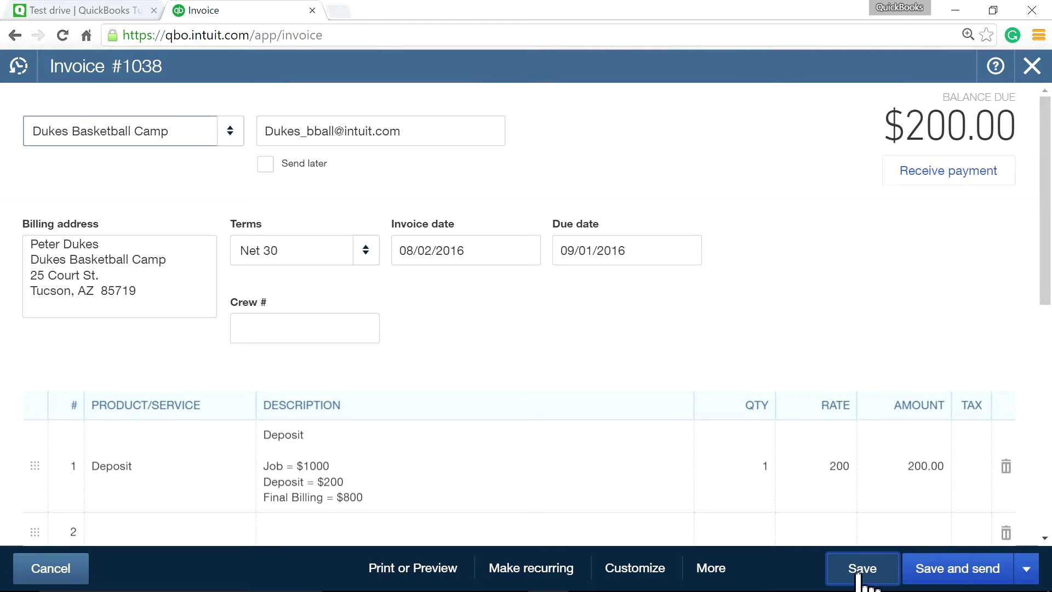
Step: Start receiving payment for the invoice, dated 08/03/2016, paid by Check
left_click(910, 173)
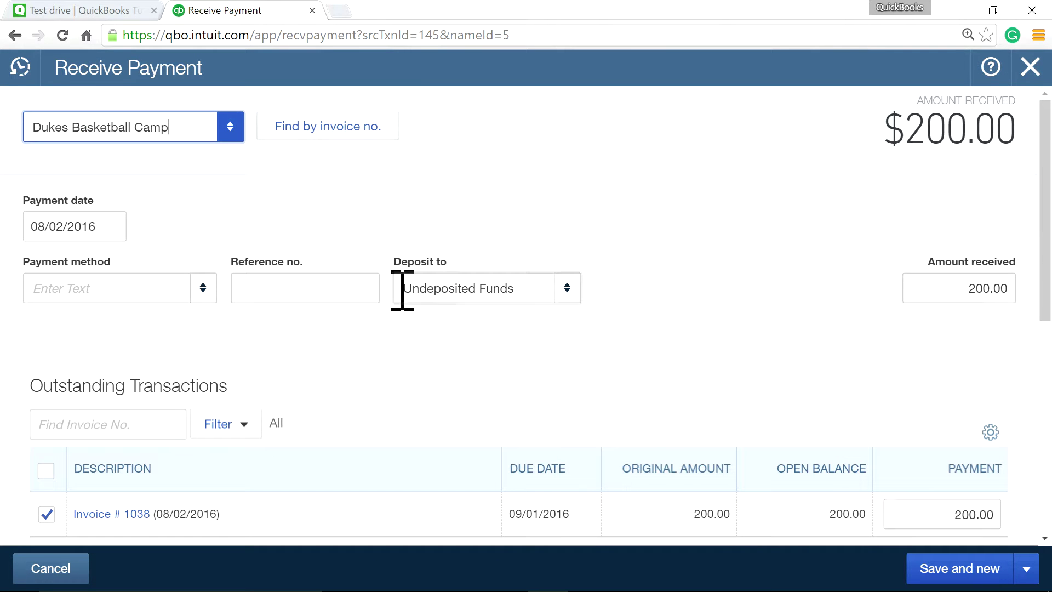
left_click(111, 226)
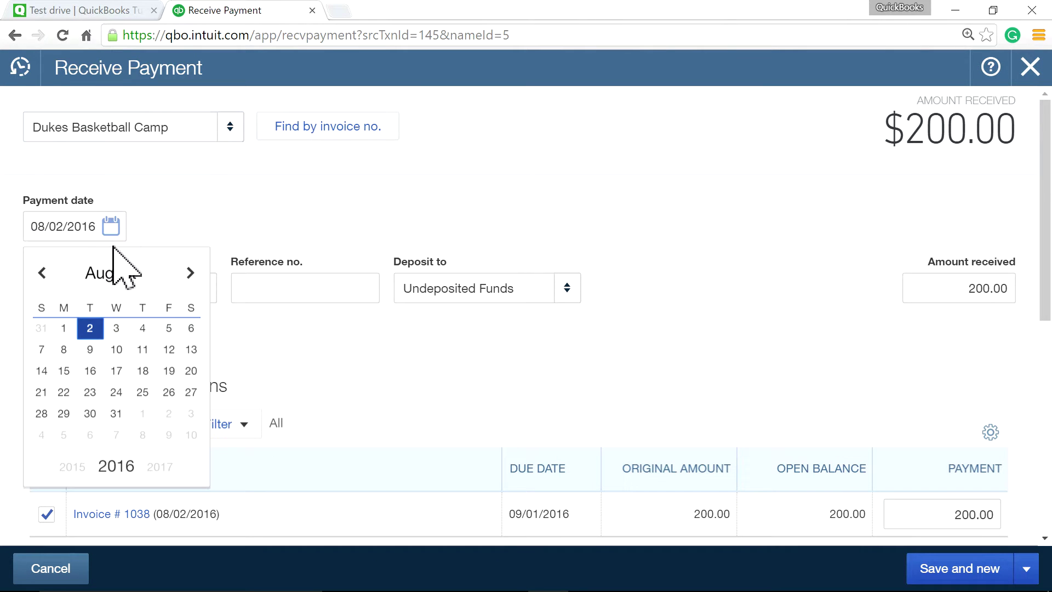
left_click(115, 261)
scroll(685, 318, "down", 3)
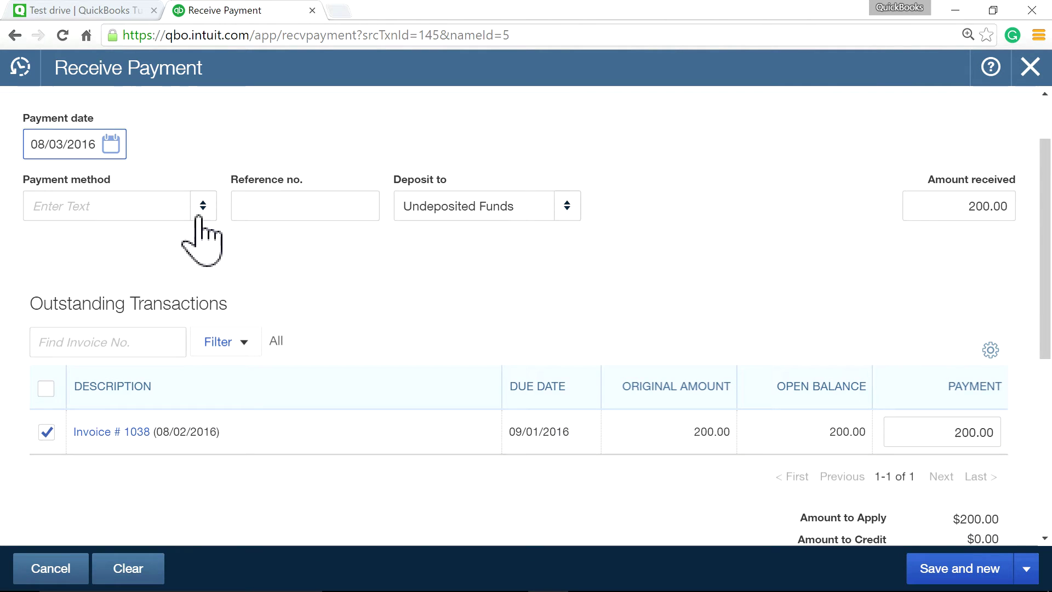
left_click(202, 207)
left_click(104, 324)
Step: Enter reference 456, deposit to Checking, and save and close the payment
left_click(265, 218)
type("456")
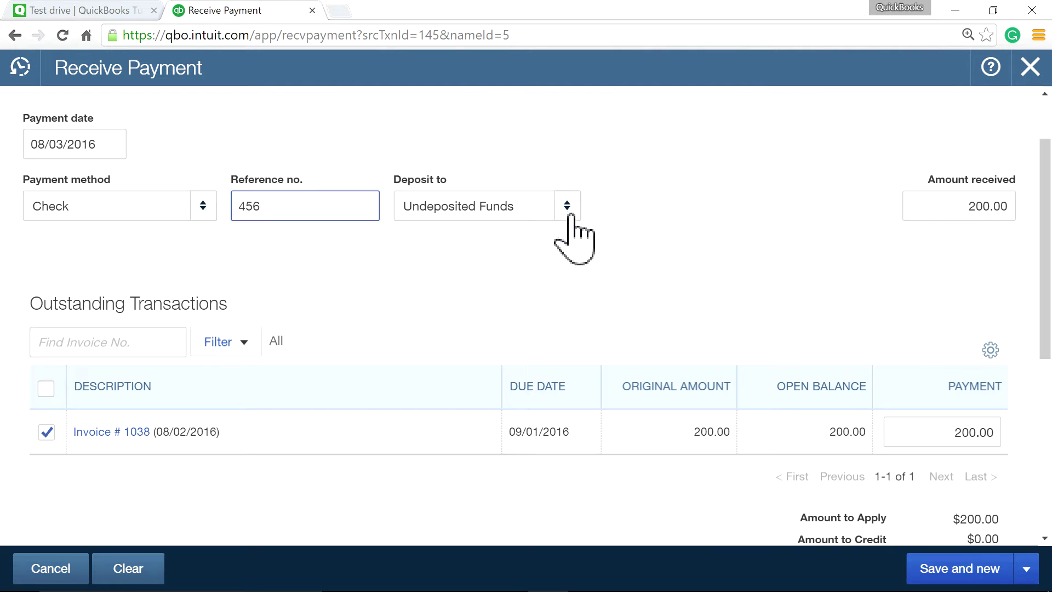
left_click(566, 207)
left_click(470, 274)
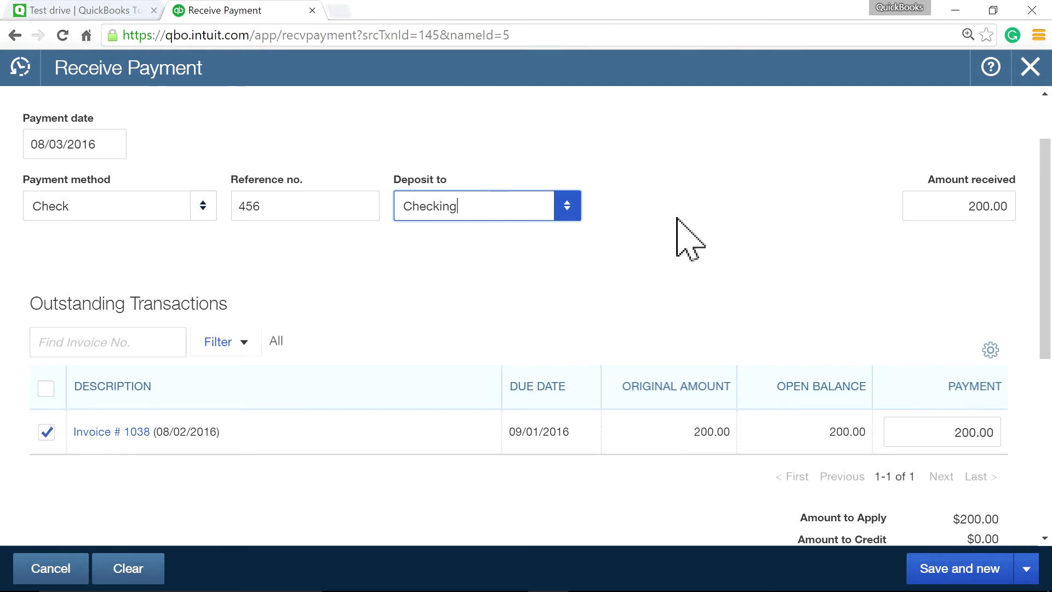
left_click(1035, 574)
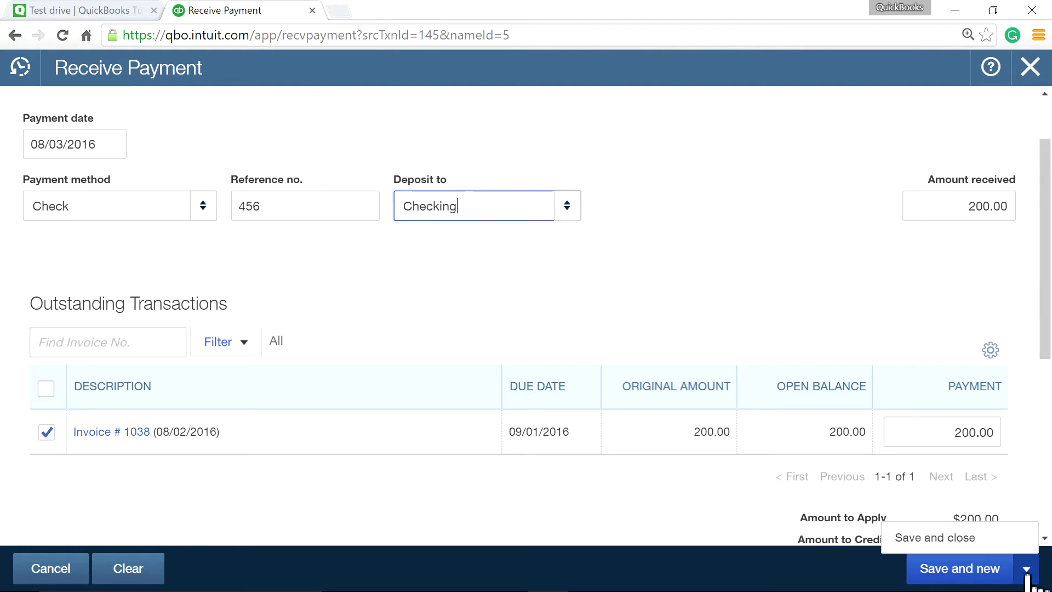
left_click(942, 543)
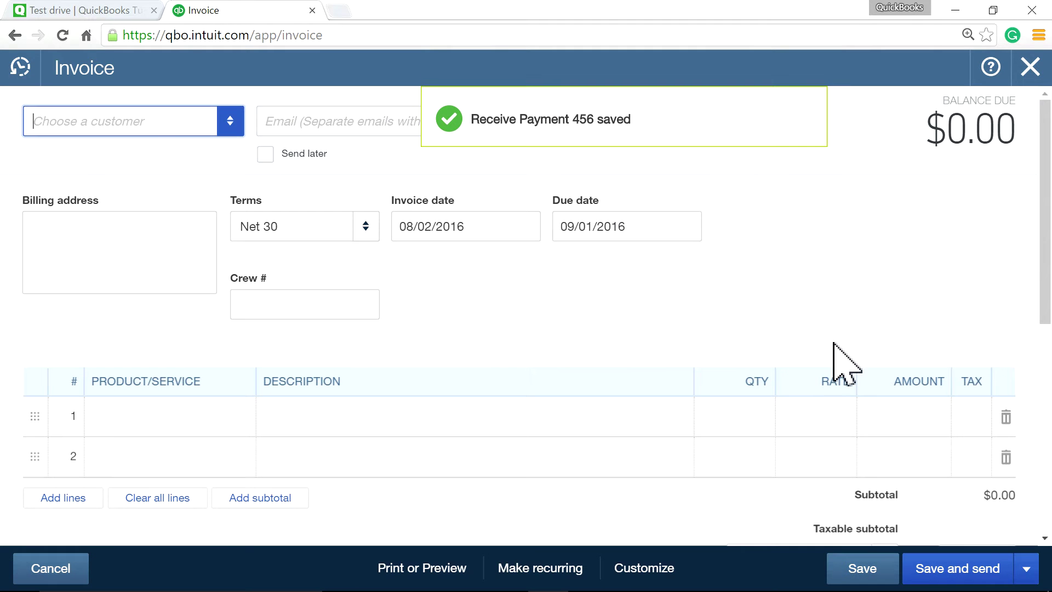
Step: Open Dukes Basketball Camp from the Customers list and enlarge the page to review its transactions
left_click(1029, 68)
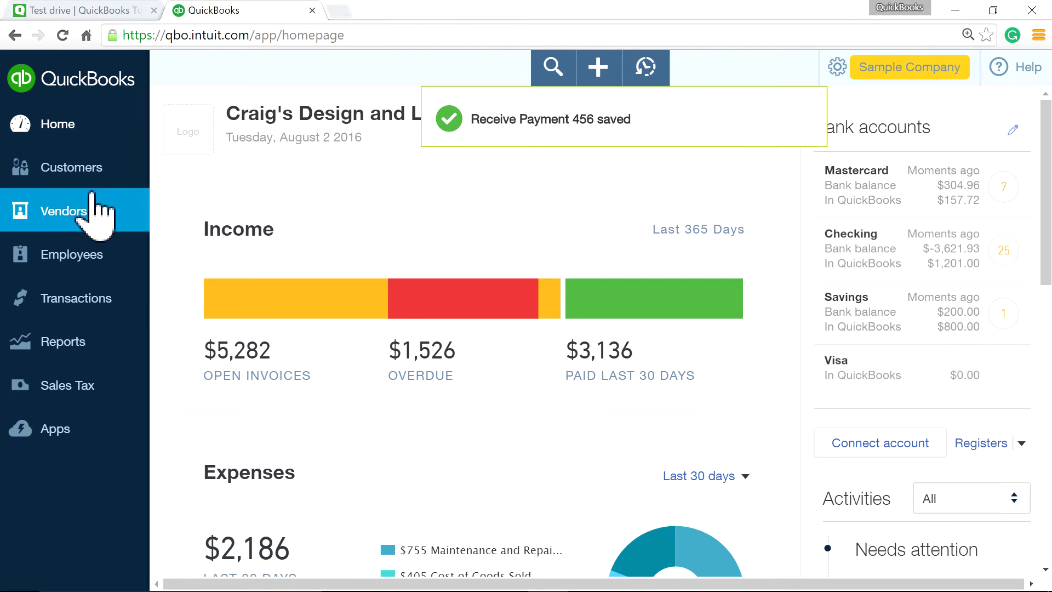
left_click(73, 173)
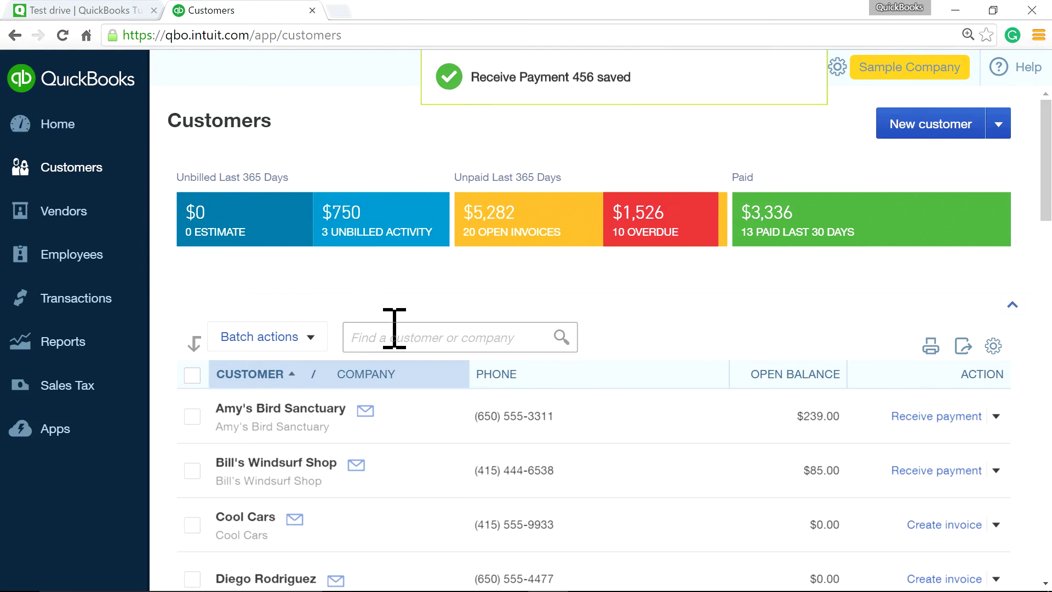
scroll(390, 328, "down", 3)
scroll(391, 328, "down", 3)
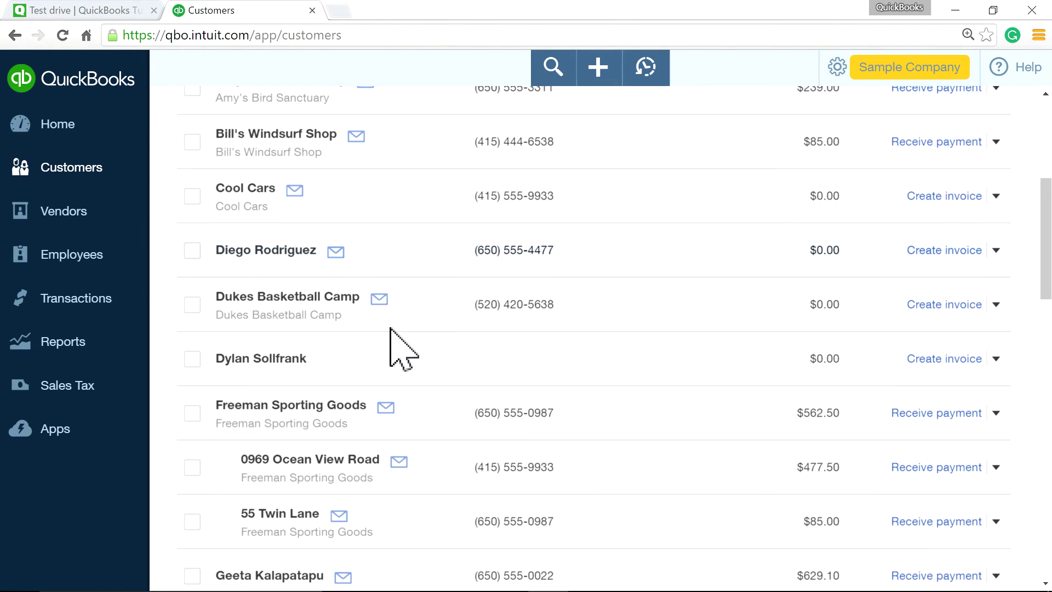
left_click(342, 301)
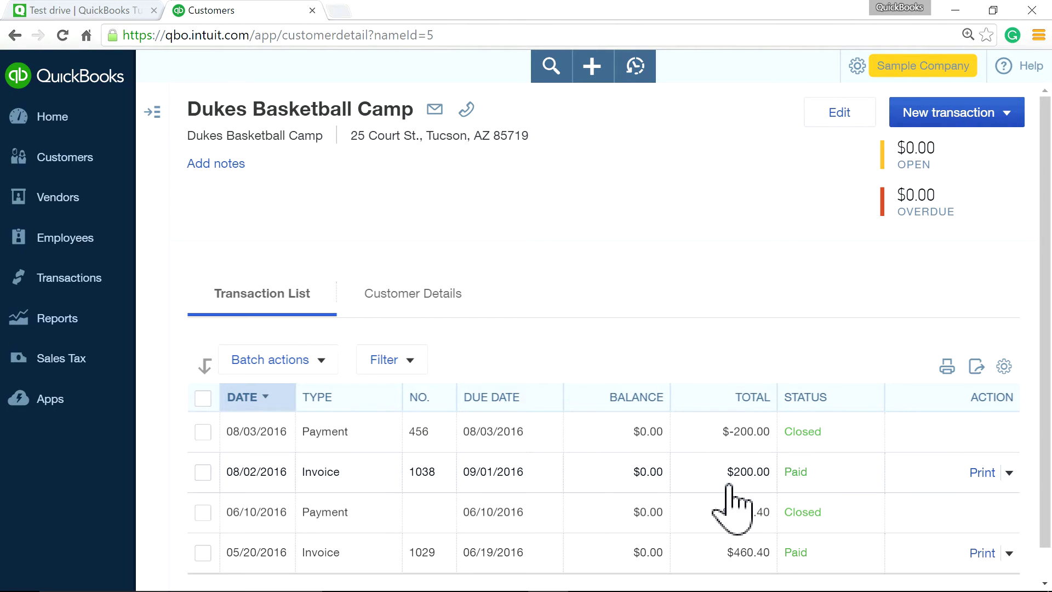
key("ctrl+plus")
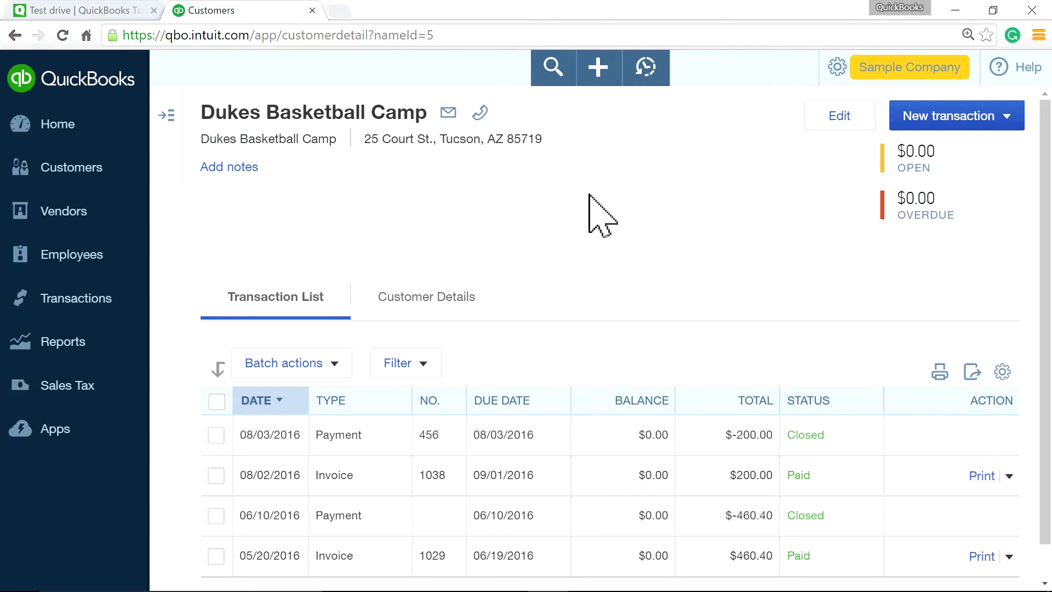
Step: In the Checking bank feed, match the $200 A Rental deposit to Payment 456
left_click(60, 298)
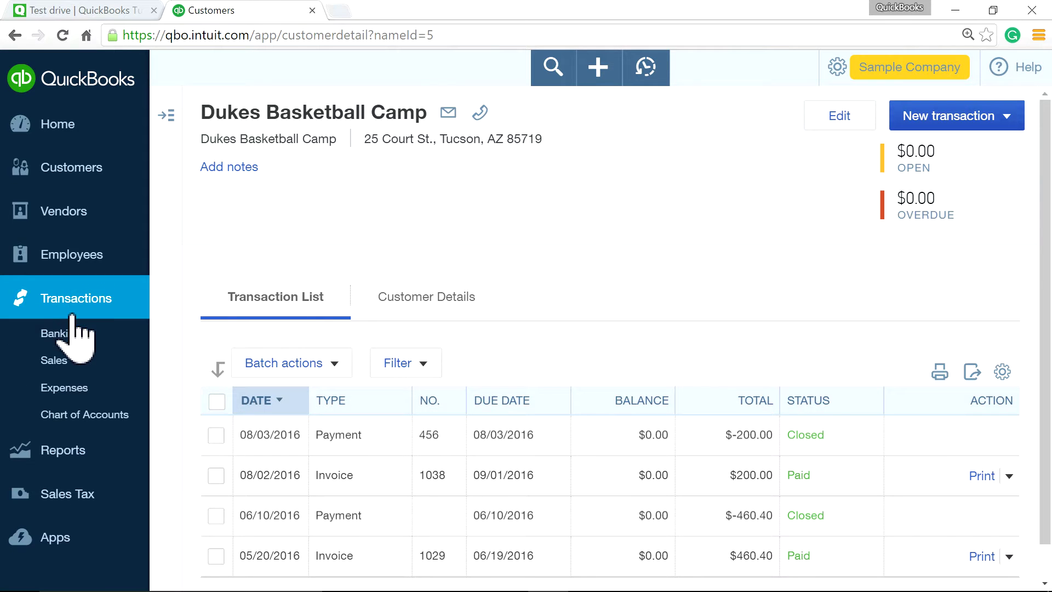
left_click(70, 334)
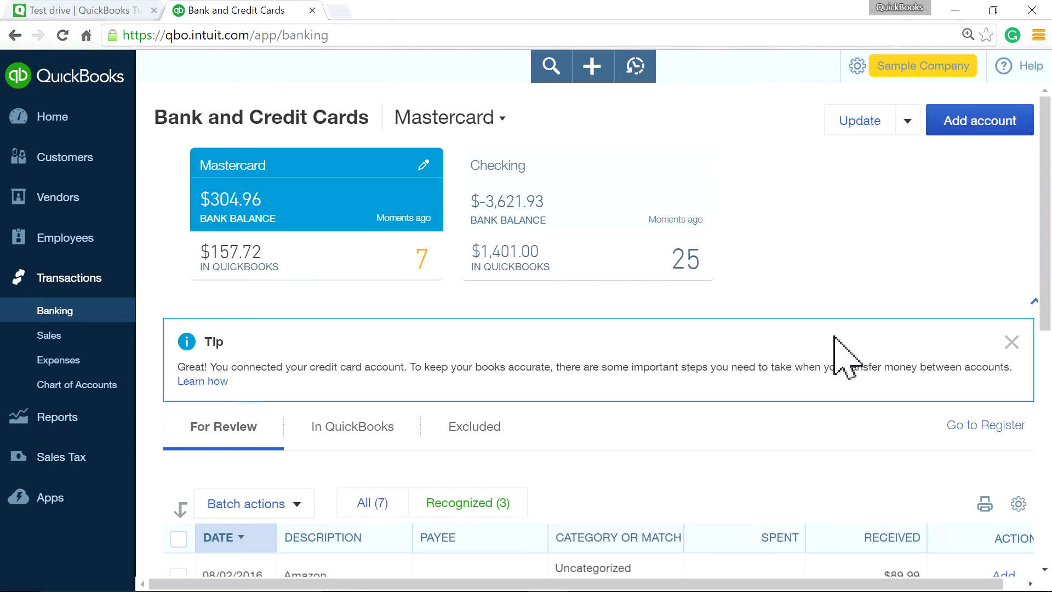
scroll(847, 356, "down", 5)
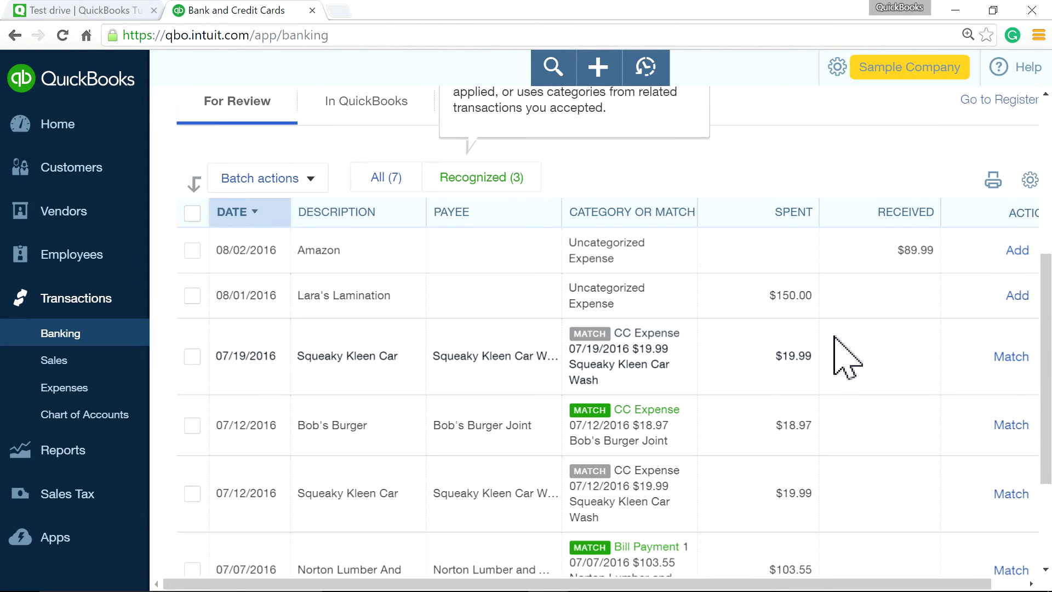
scroll(846, 357, "up", 5)
left_click(564, 222)
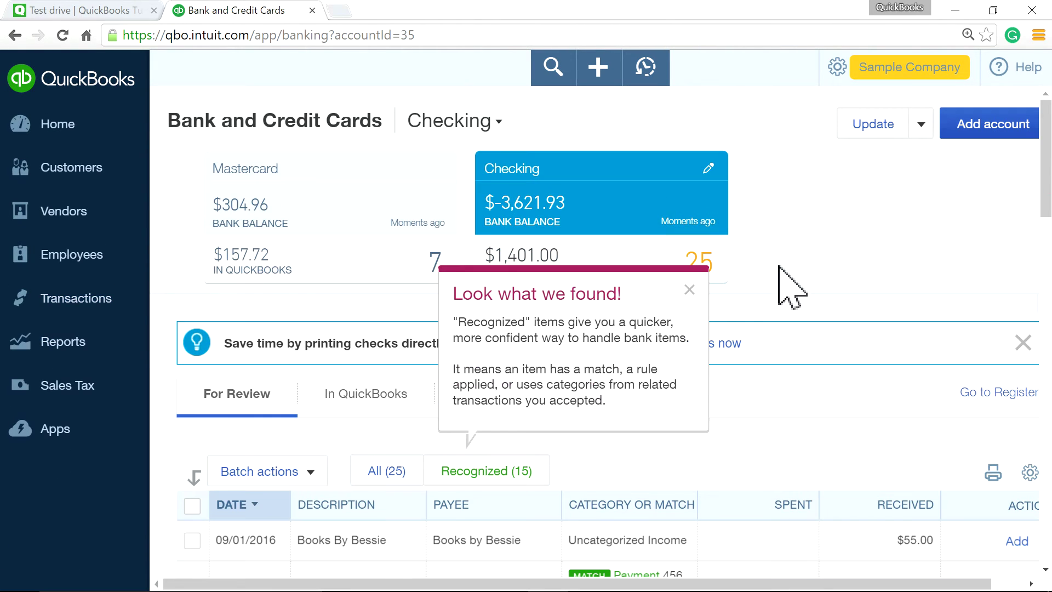
left_click(689, 291)
scroll(815, 463, "down", 2)
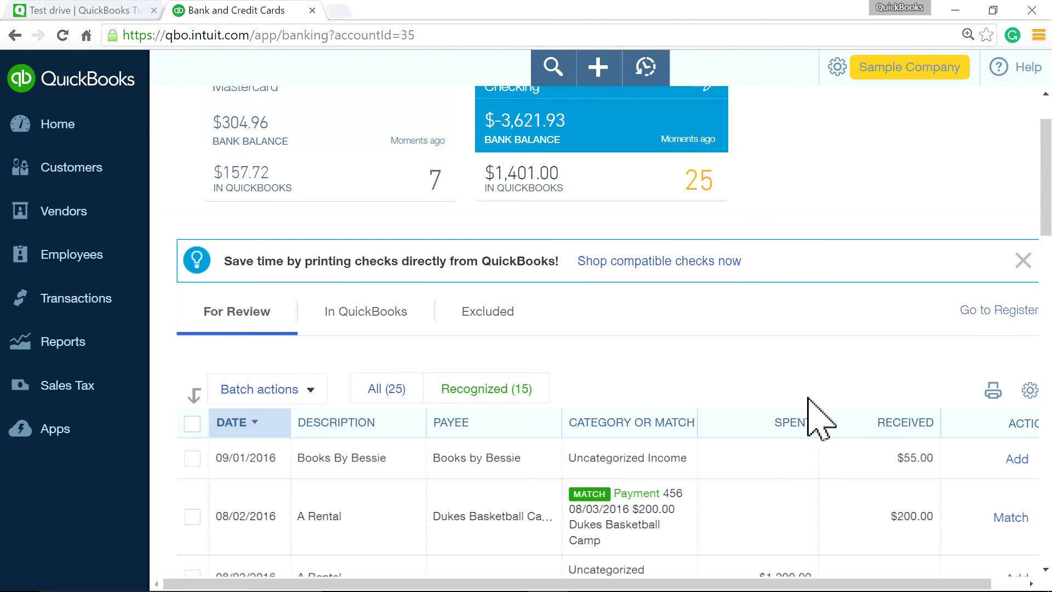
left_click(1011, 517)
scroll(832, 282, "up", 2)
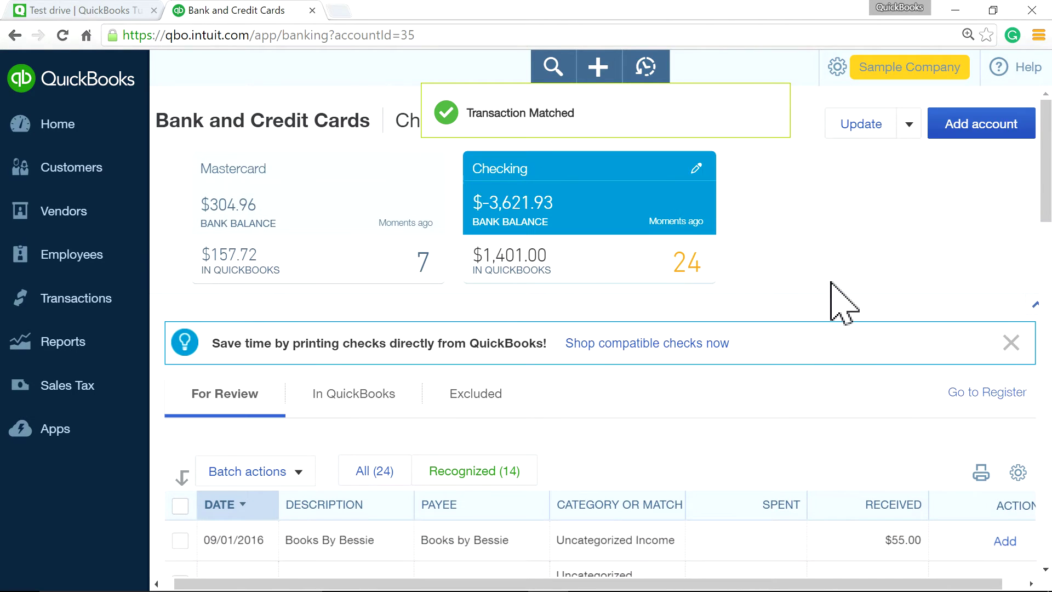
Step: Start a new invoice for Dukes Basketball Camp, then close it unsaved
left_click(598, 66)
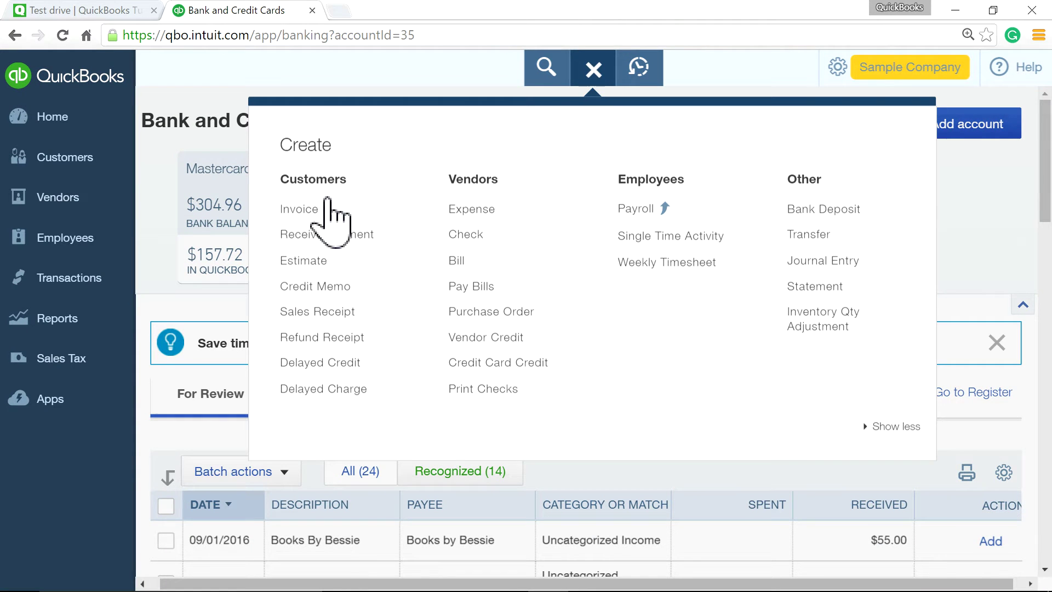
left_click(360, 204)
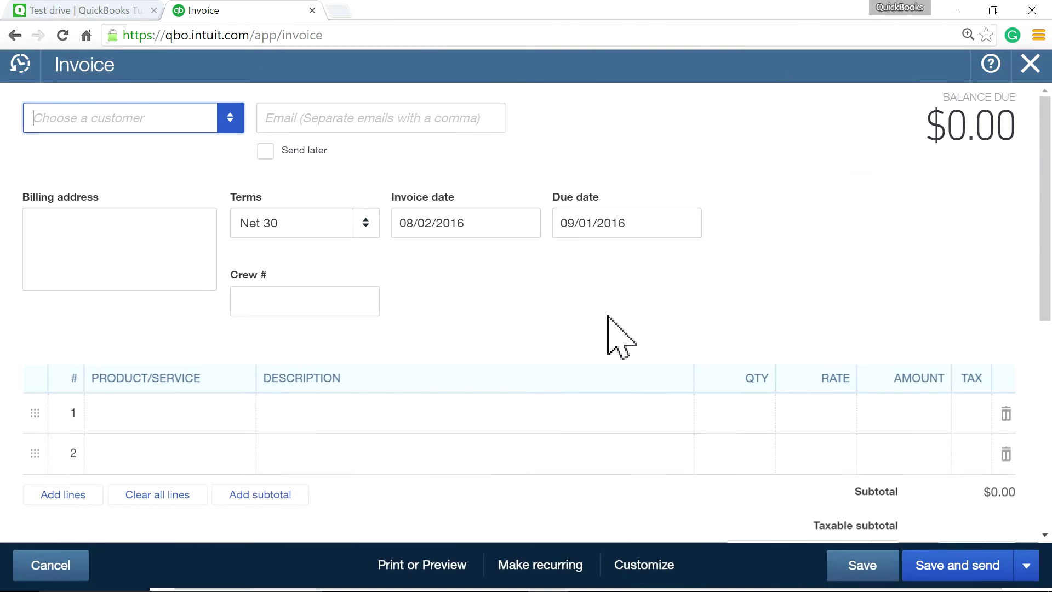
left_click(229, 122)
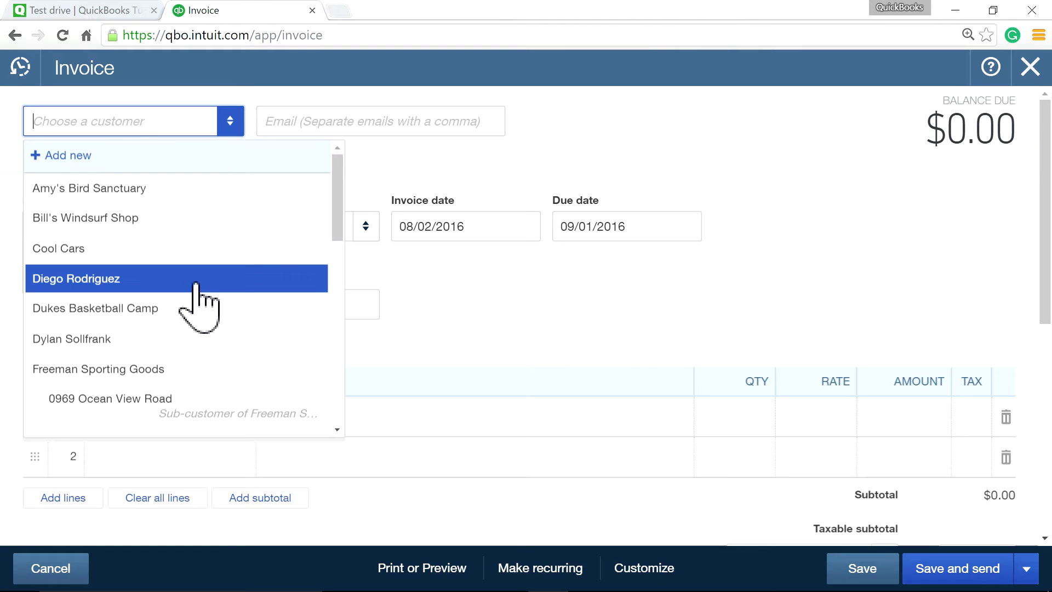
left_click(236, 308)
left_click(1030, 67)
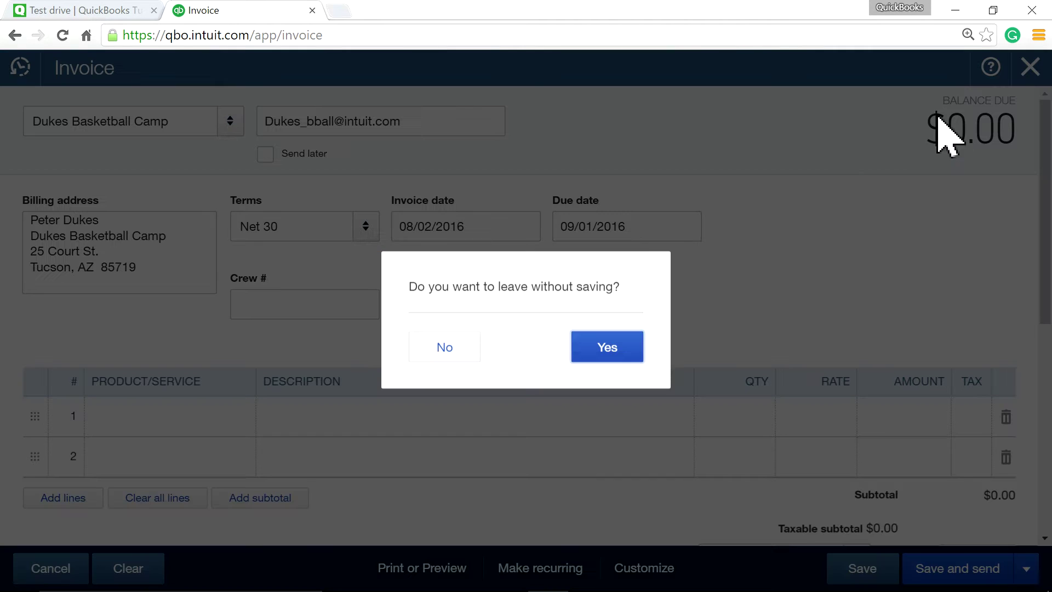
Step: Discard the unsaved invoice and start a new invoice from the Dukes Basketball Camp customer page
left_click(636, 348)
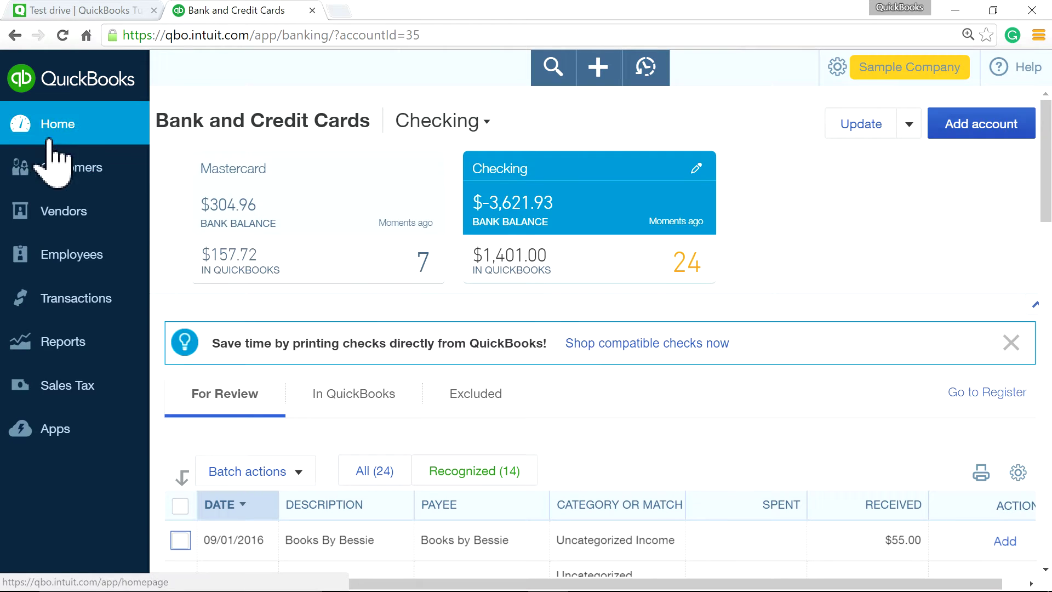
left_click(63, 159)
scroll(384, 329, "down", 5)
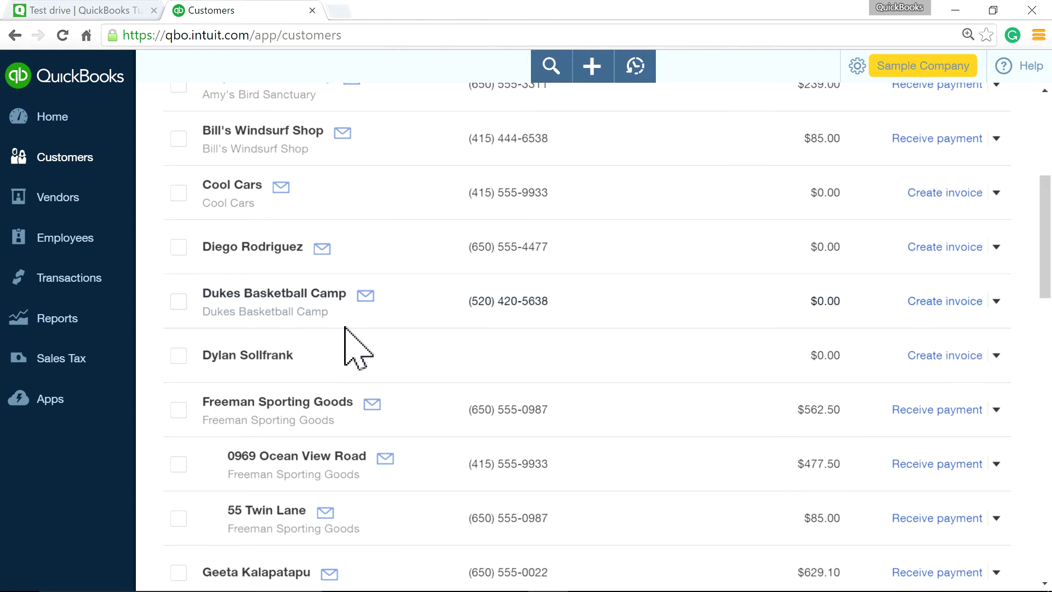
key("ctrl+plus")
left_click(288, 296)
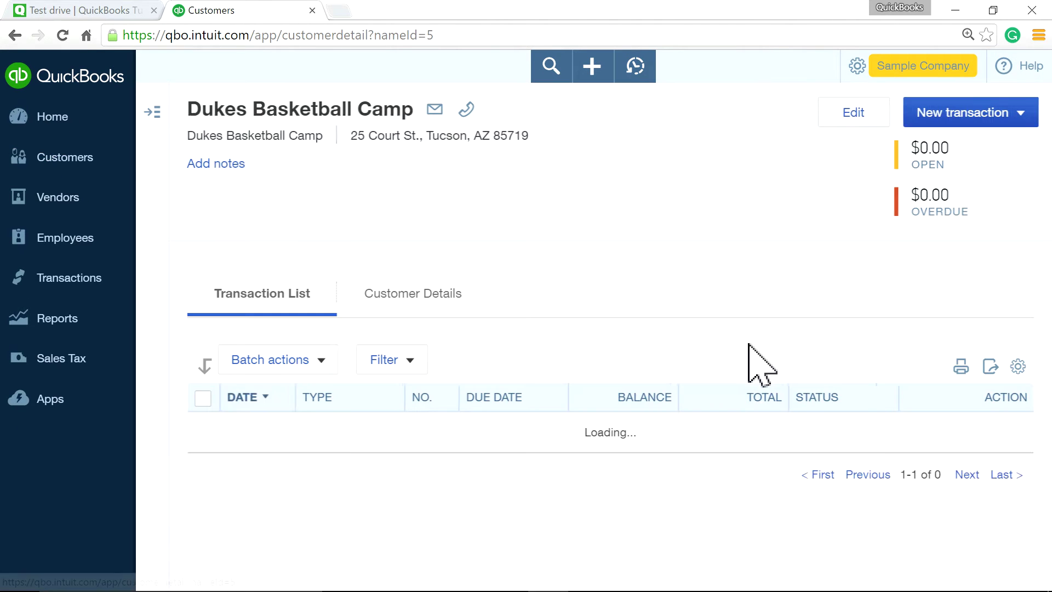
left_click(1006, 125)
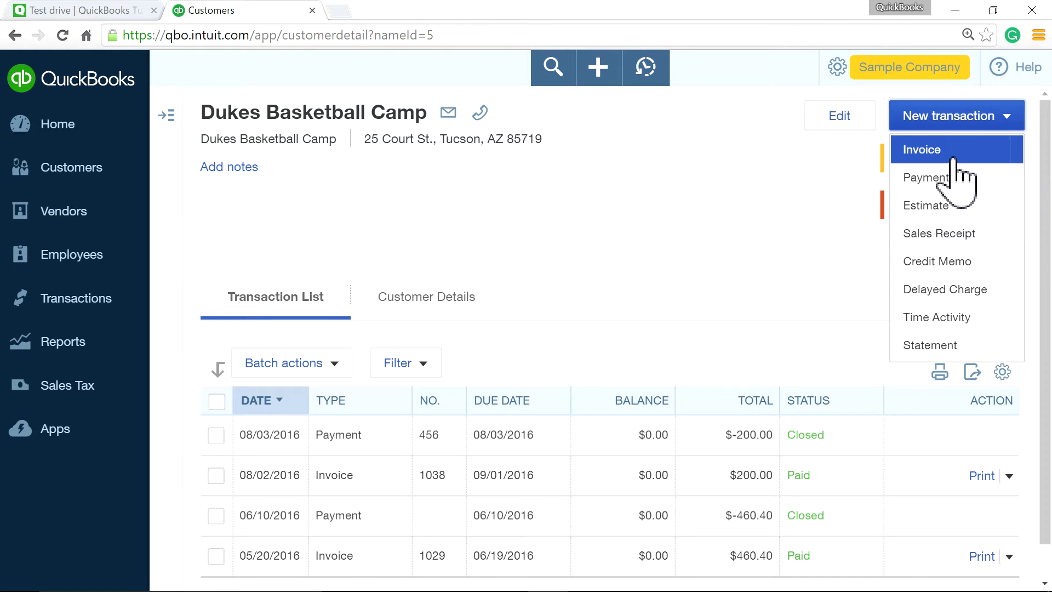
left_click(956, 151)
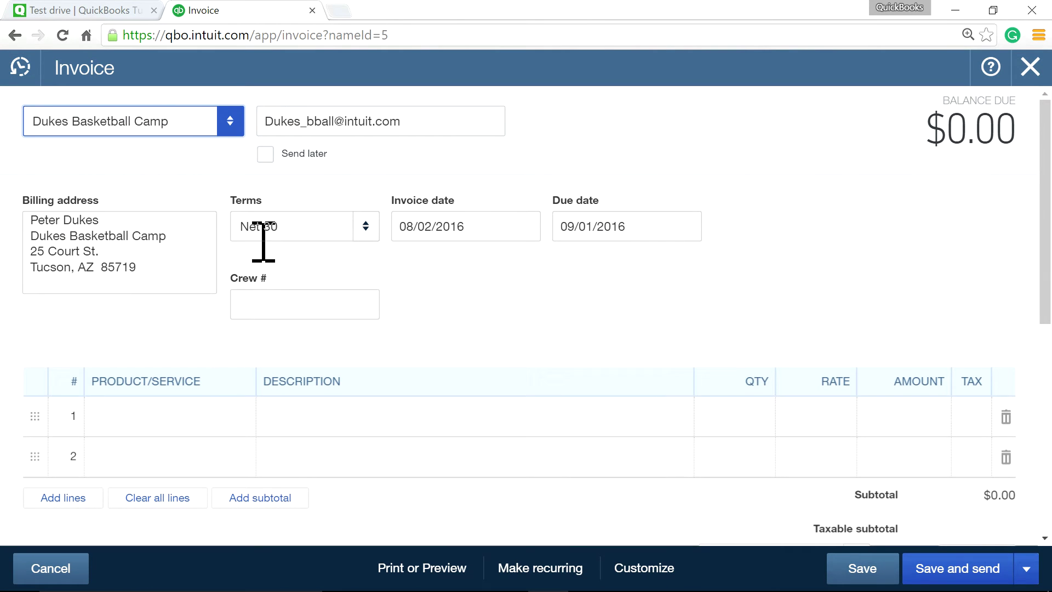
Step: Add a Design:Services line for 1,000
left_click(192, 422)
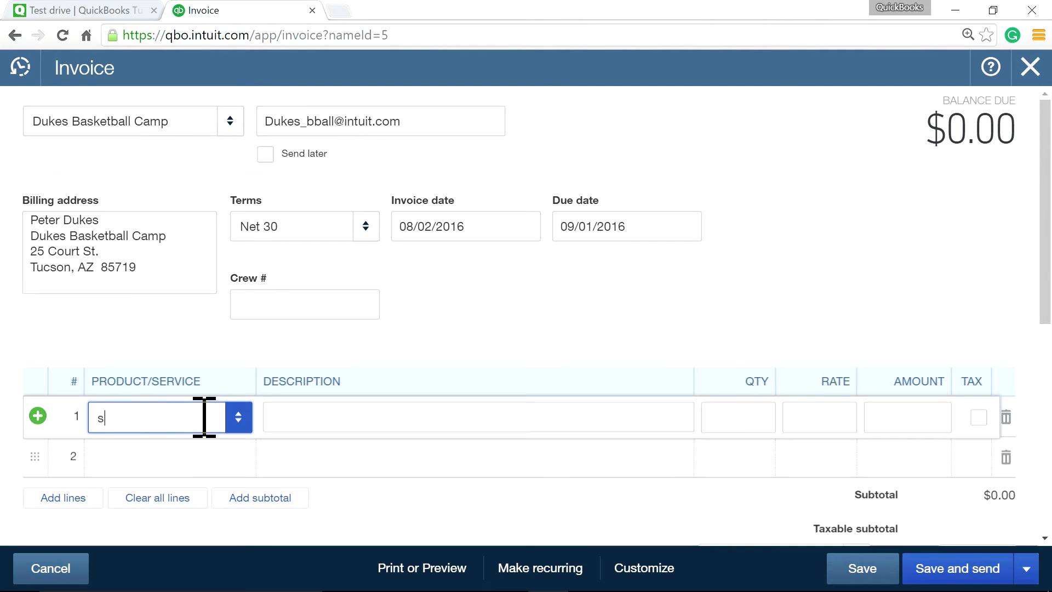
type("r")
left_click(226, 284)
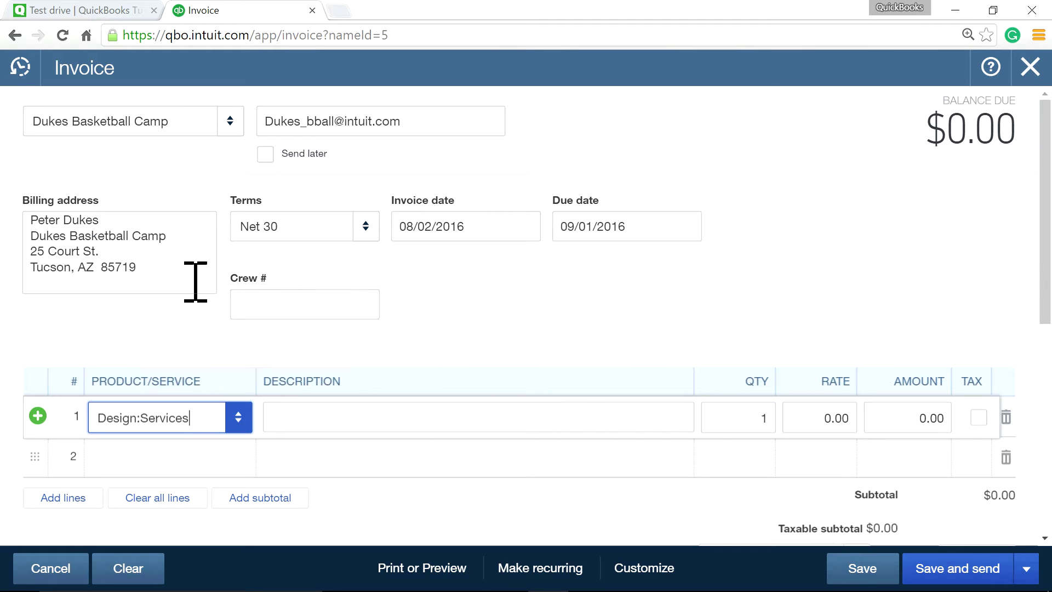
left_click(896, 416)
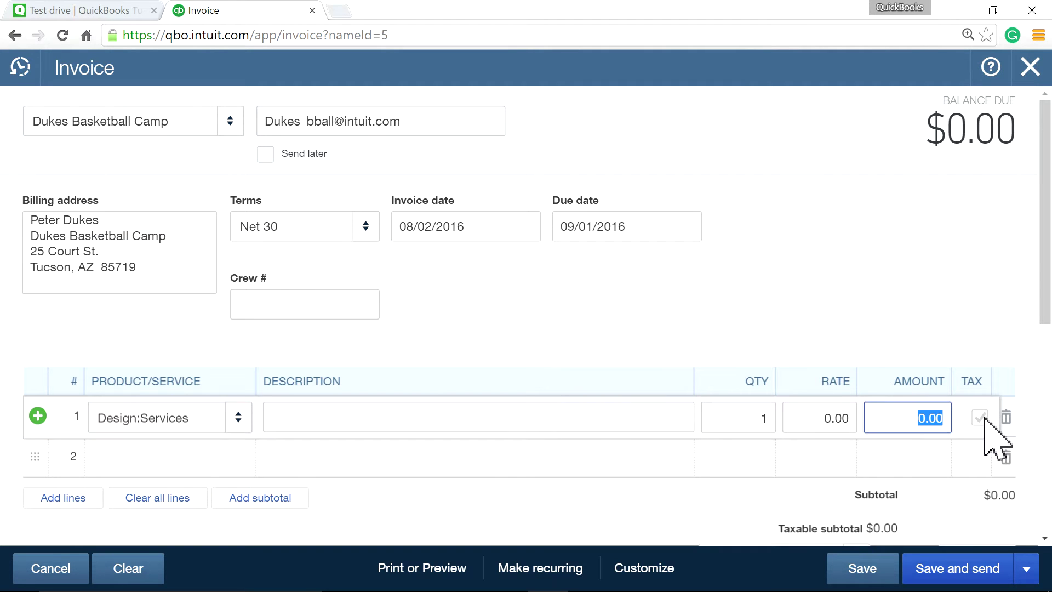
type("1,000")
left_click(838, 299)
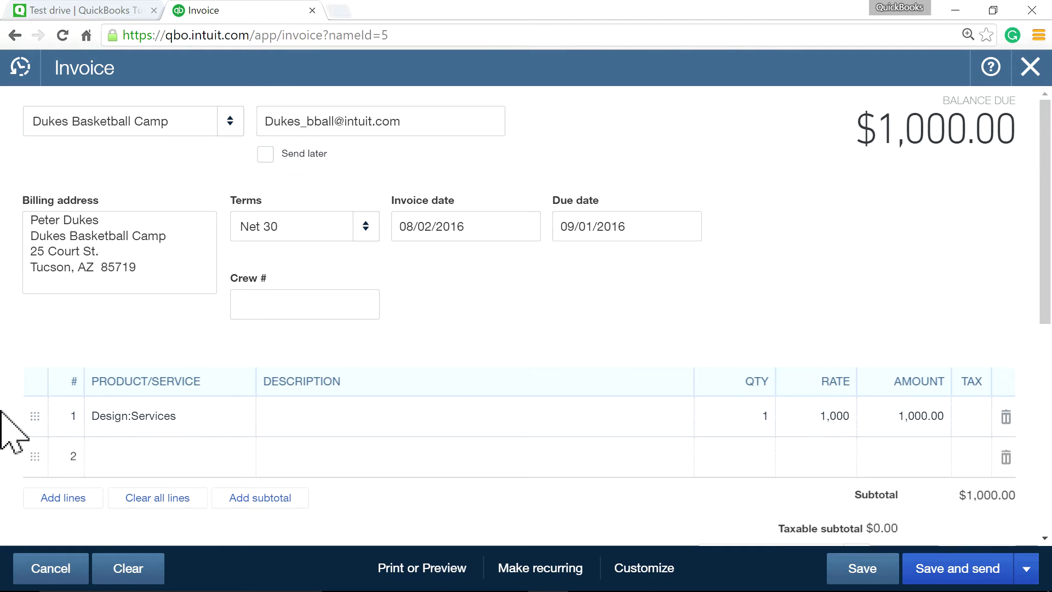
Step: Add a second Deposit line for -200
left_click(128, 449)
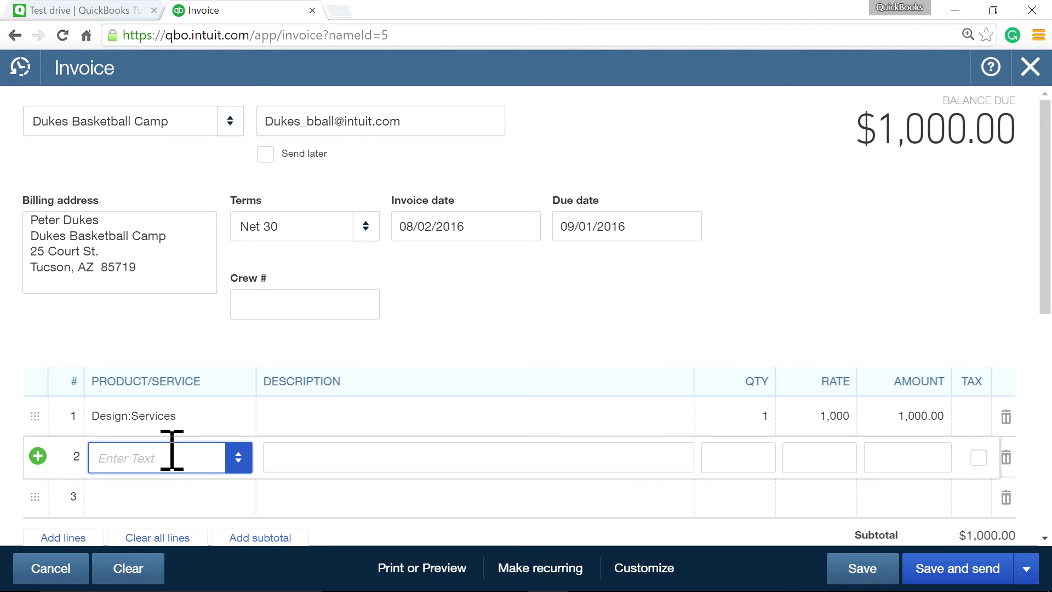
type("dep")
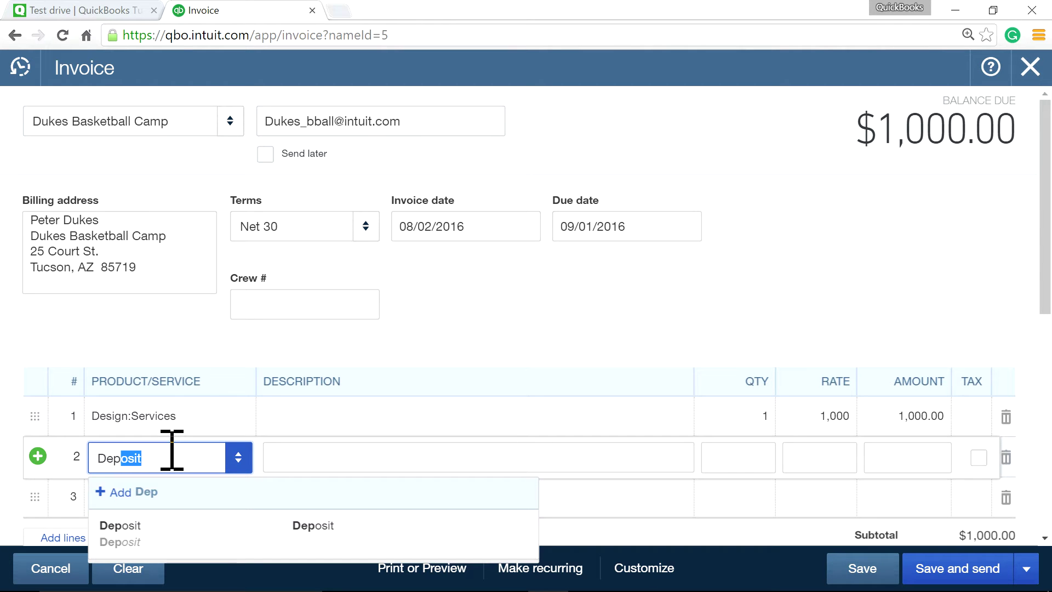
left_click(181, 525)
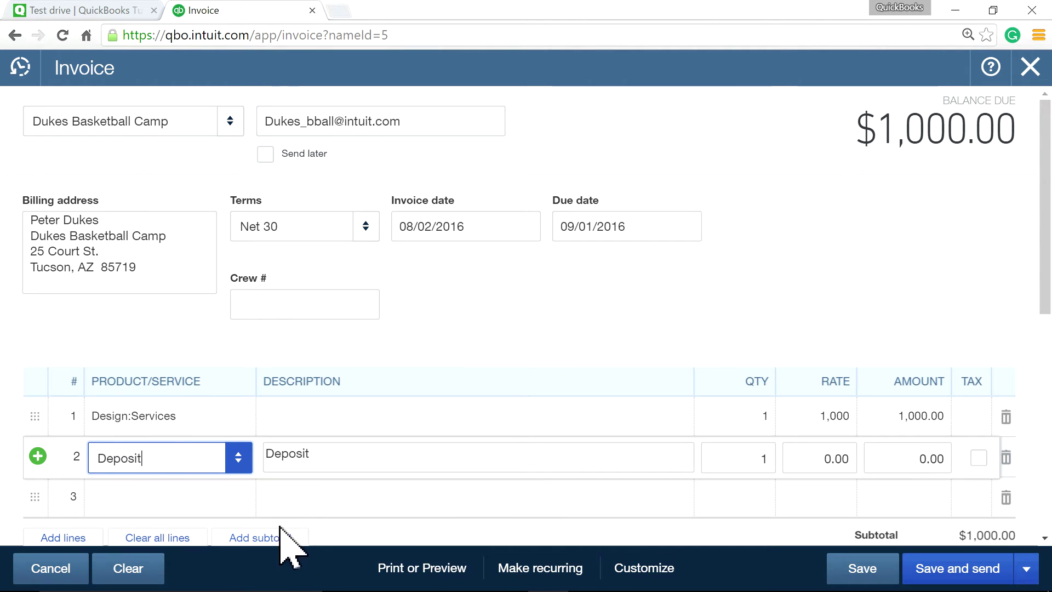
left_click(904, 460)
type("-200")
left_click(811, 282)
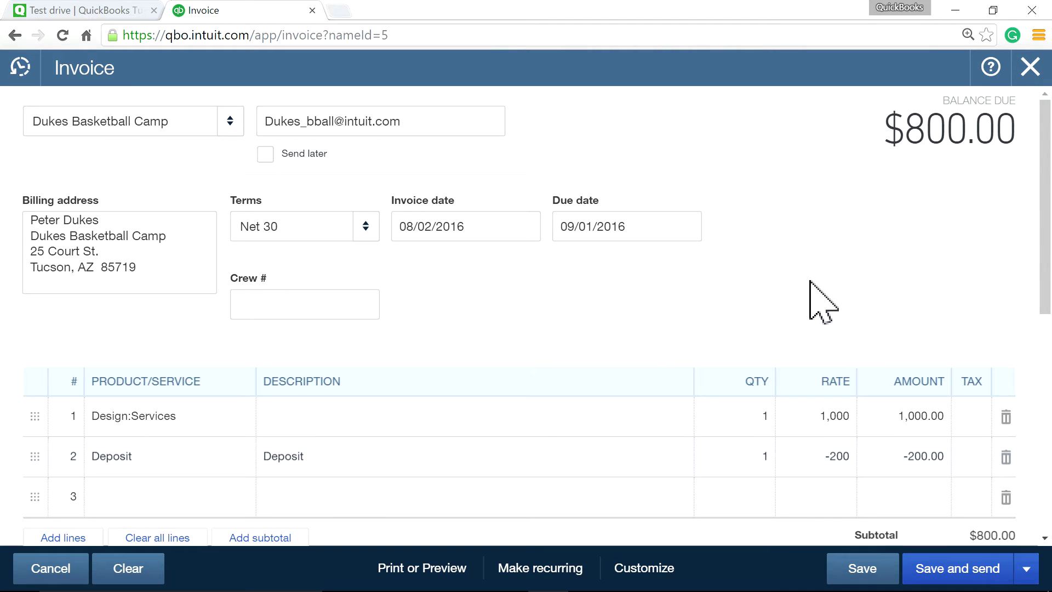
Step: Date the invoice 08/30/2016 and save it as invoice 1039
left_click(523, 226)
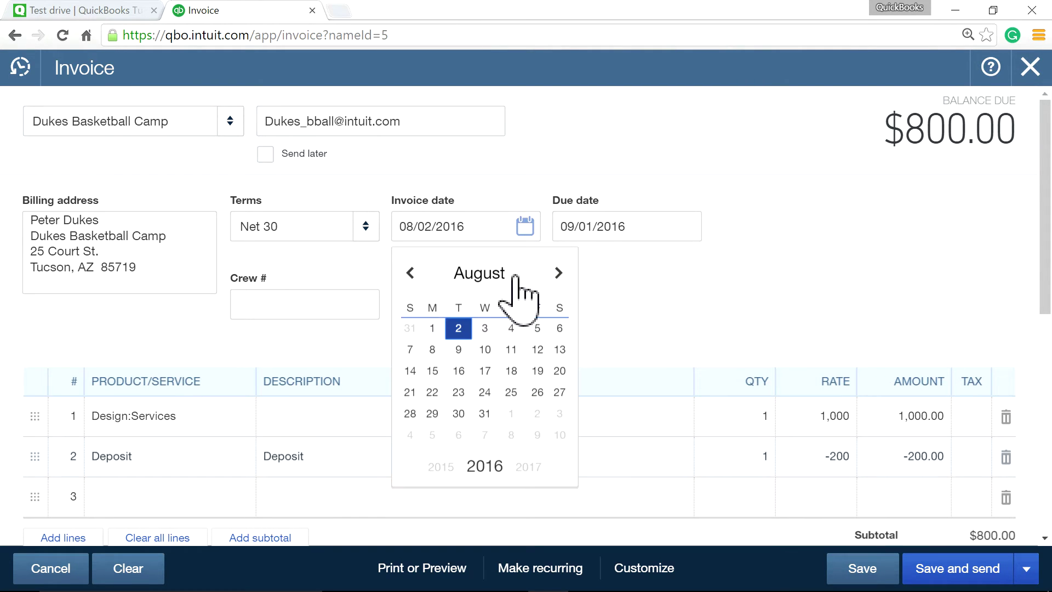
left_click(459, 415)
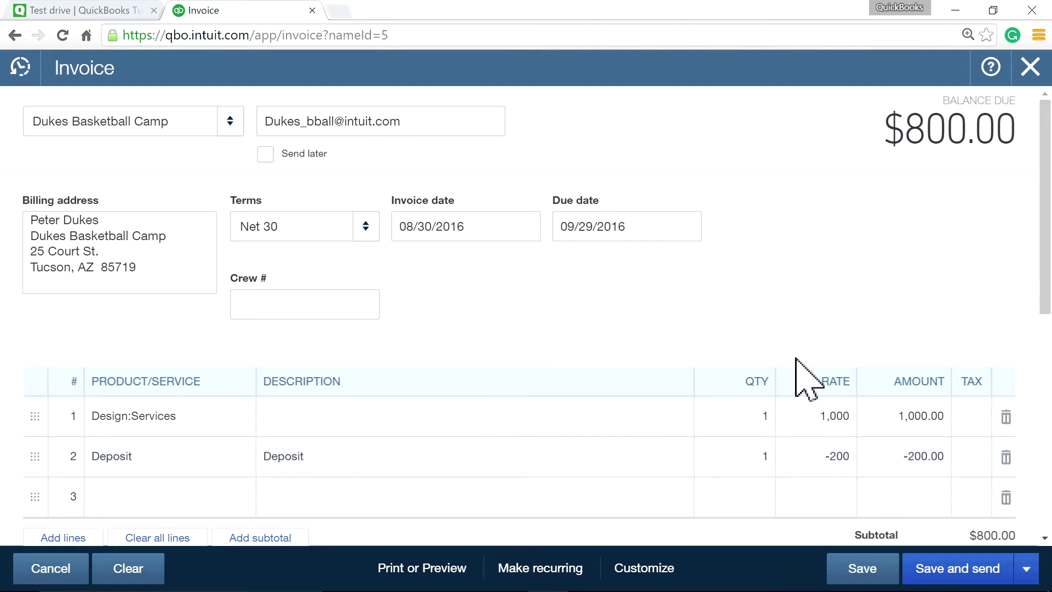
left_click(872, 573)
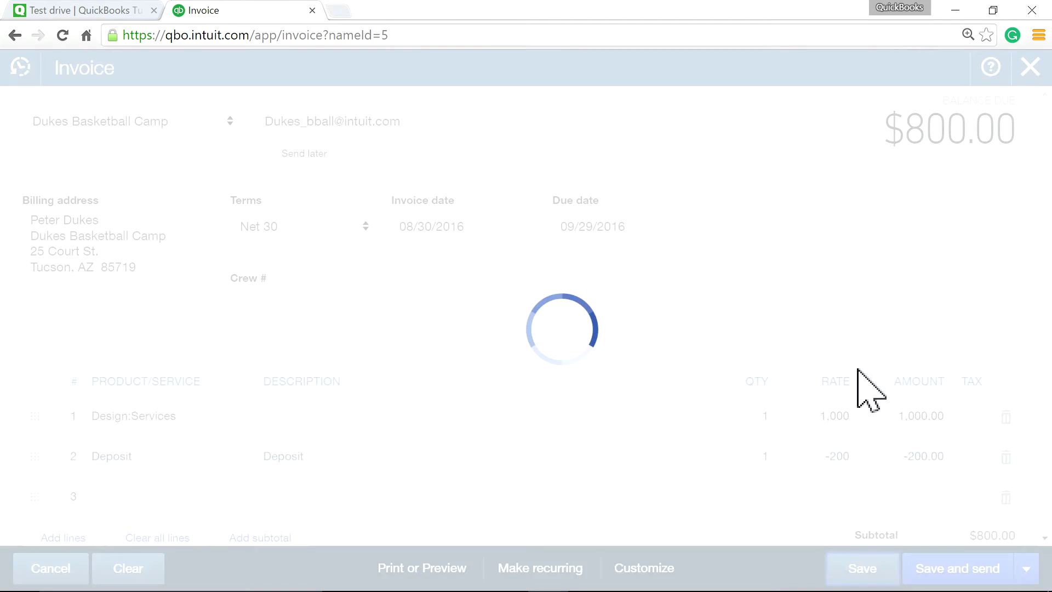
Step: Close invoice 1039 and scroll the Chart of Accounts down to Customer Deposits
left_click(1031, 66)
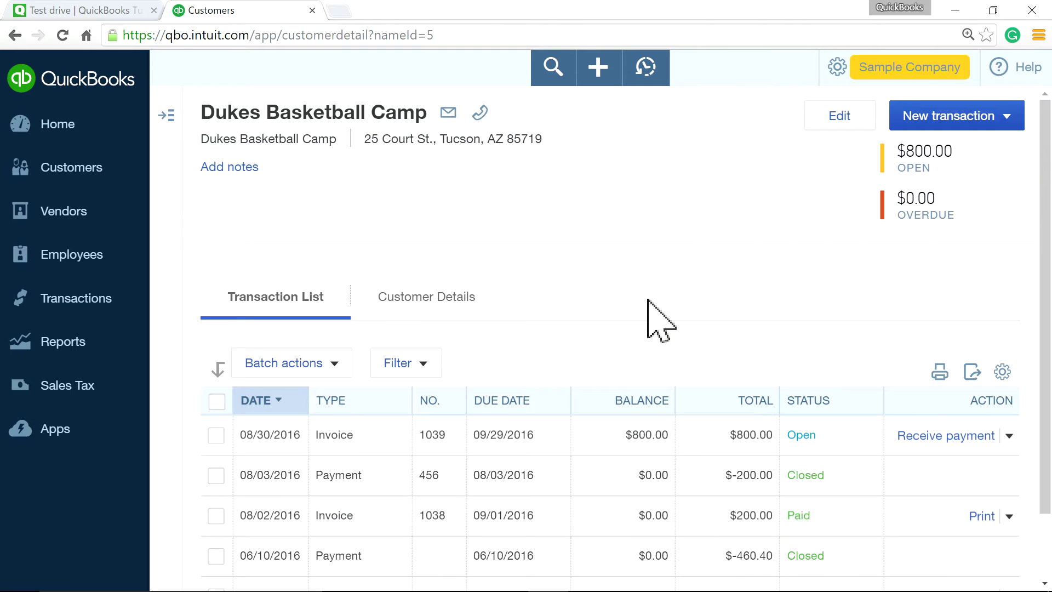
scroll(649, 307, "down", 2)
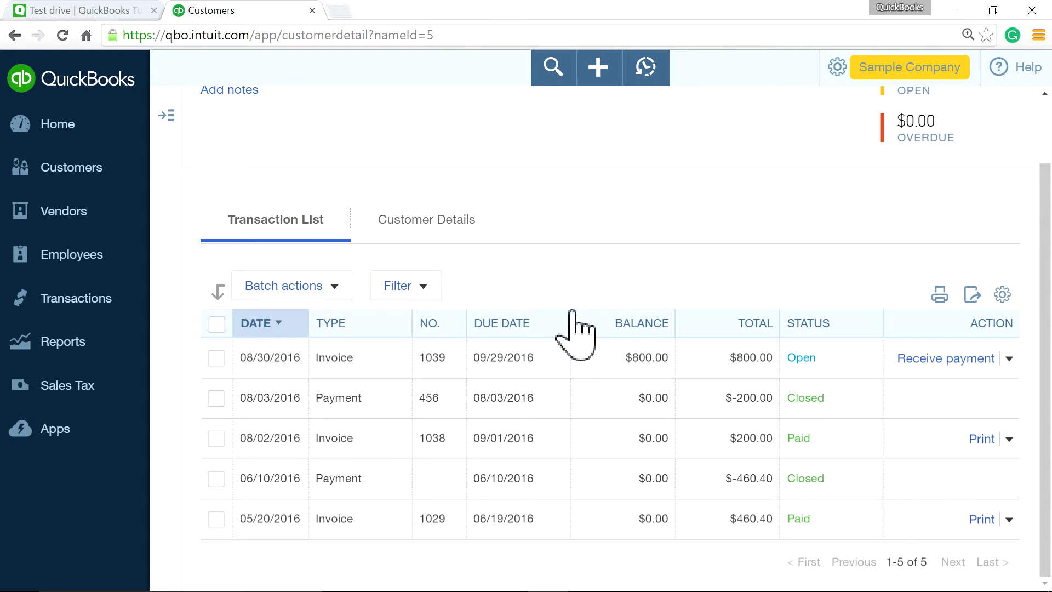
left_click(75, 303)
left_click(22, 415)
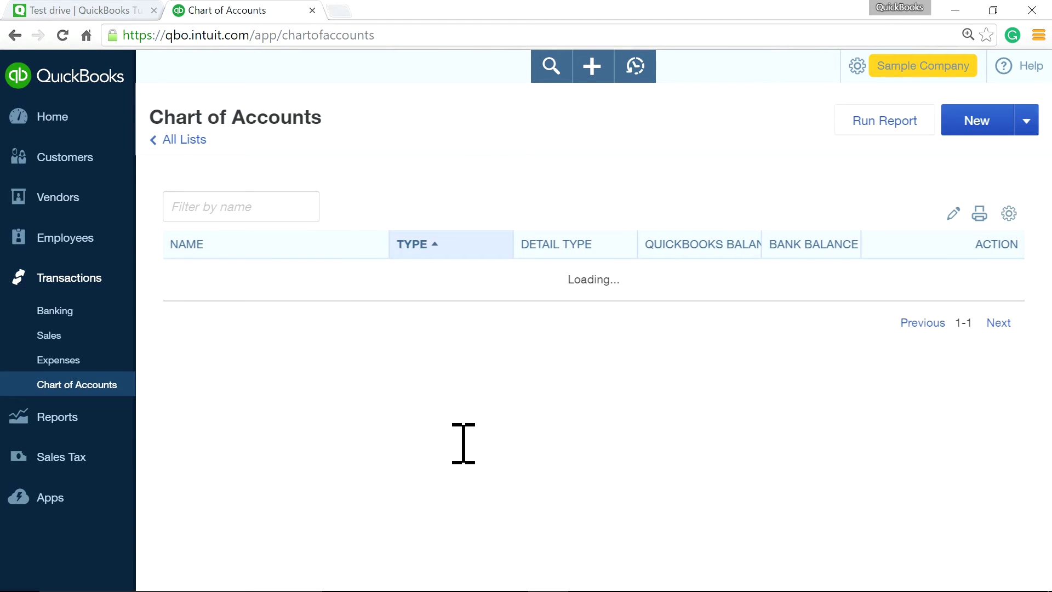
scroll(849, 472, "down", 5)
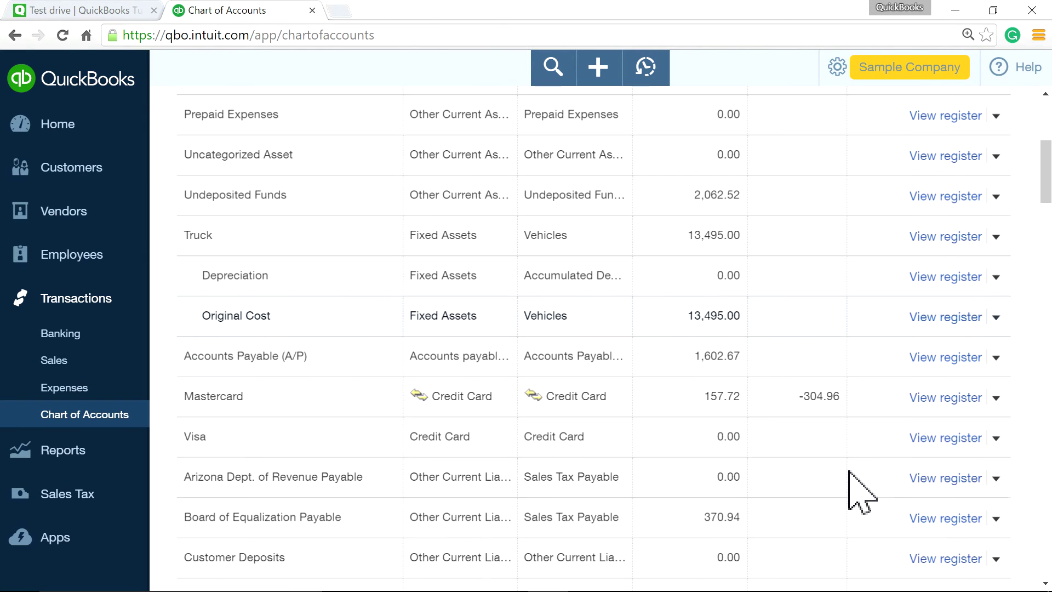
scroll(849, 471, "down", 2)
scroll(848, 471, "down", 2)
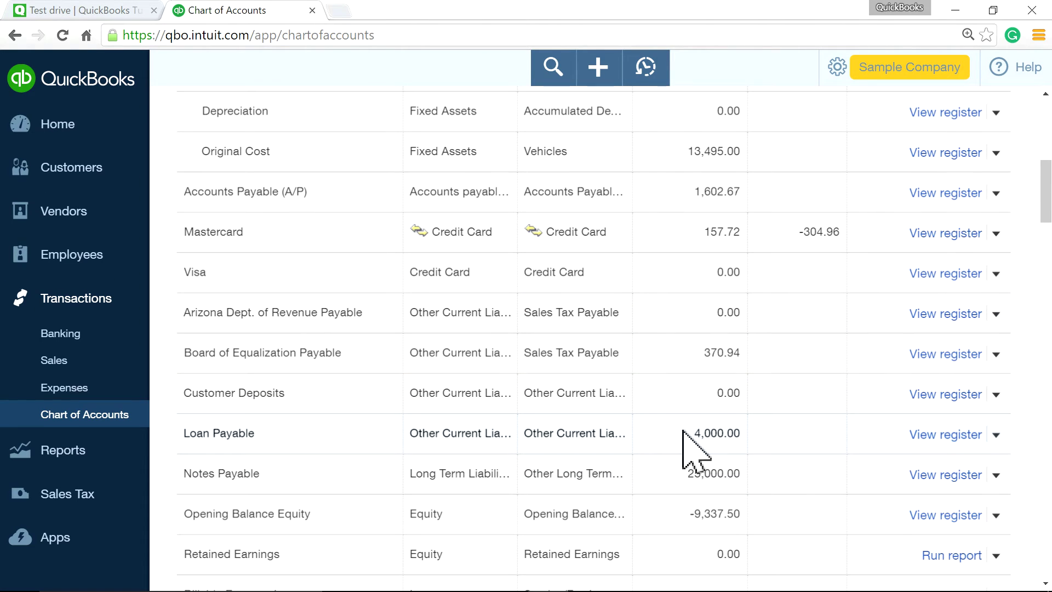
Step: View the Customer Deposits register's $200 in and out Dukes entries, then go back Home
left_click(939, 396)
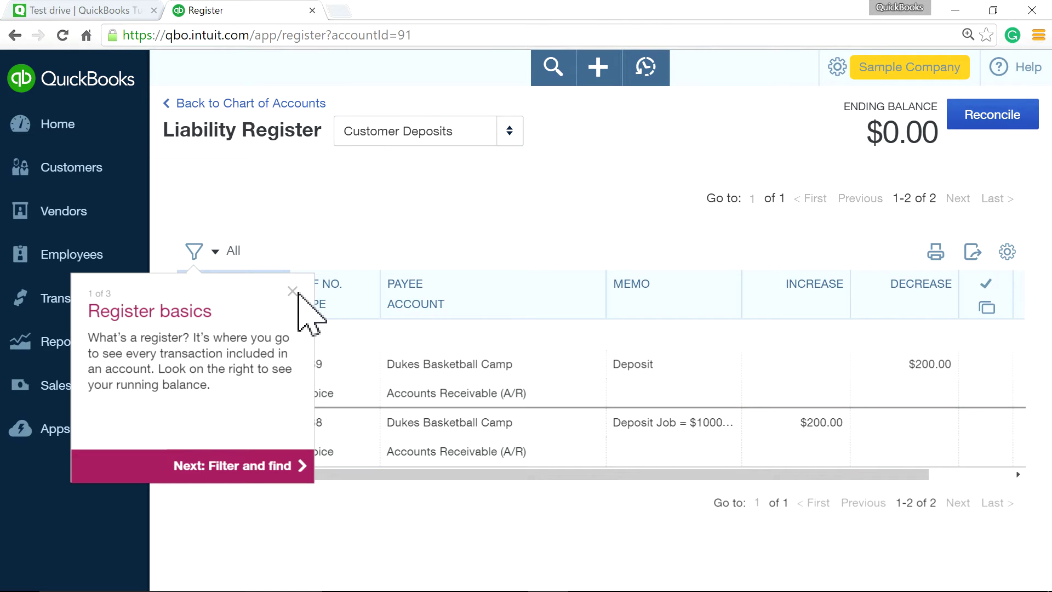
left_click(291, 290)
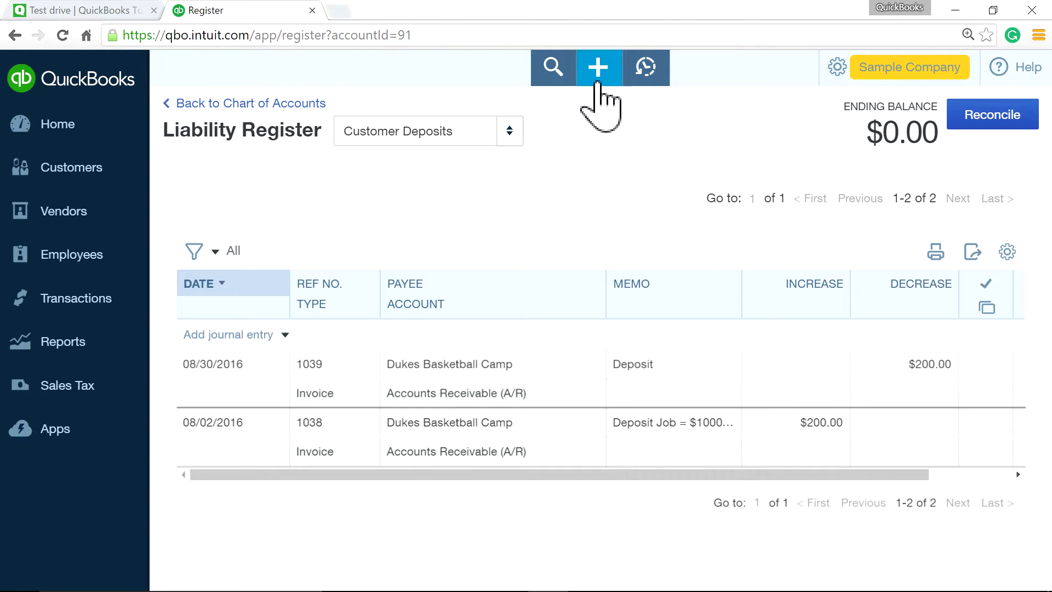
left_click(28, 135)
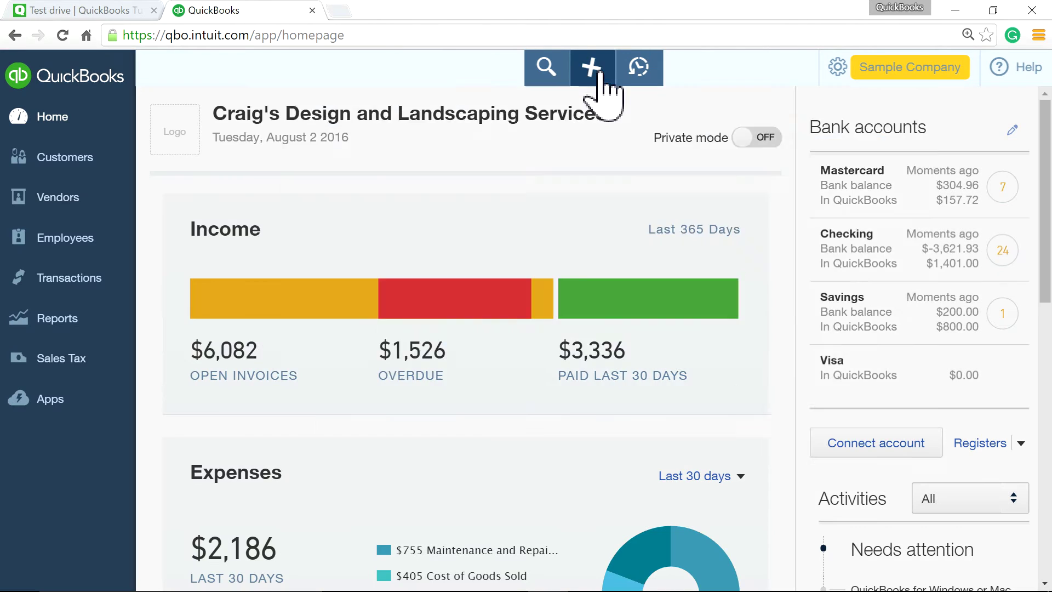
Step: Create a new invoice for the customer with a single $55 Deposit line
left_click(601, 74)
left_click(353, 207)
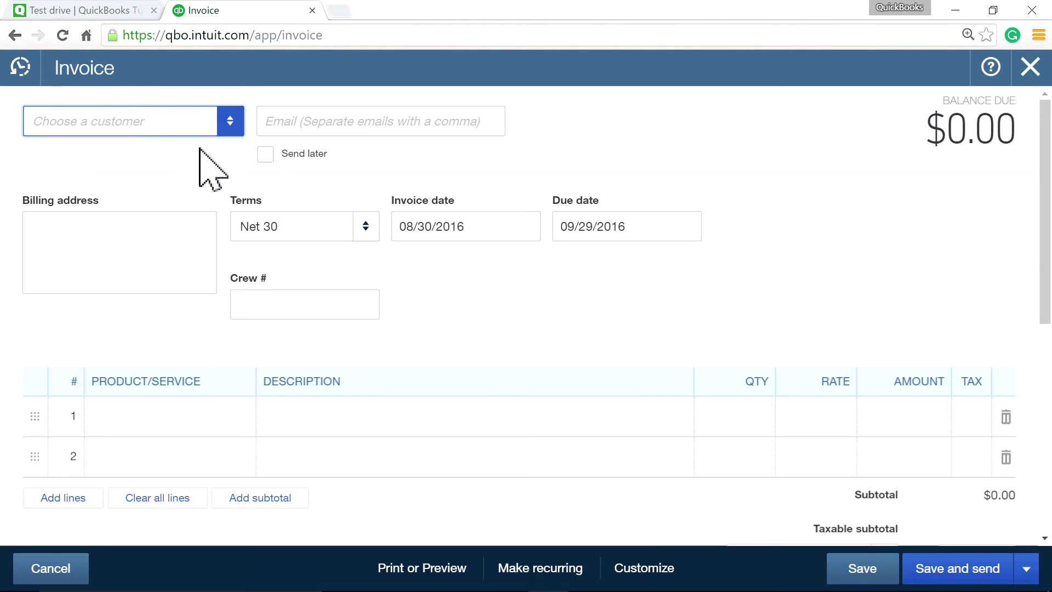
left_click(228, 122)
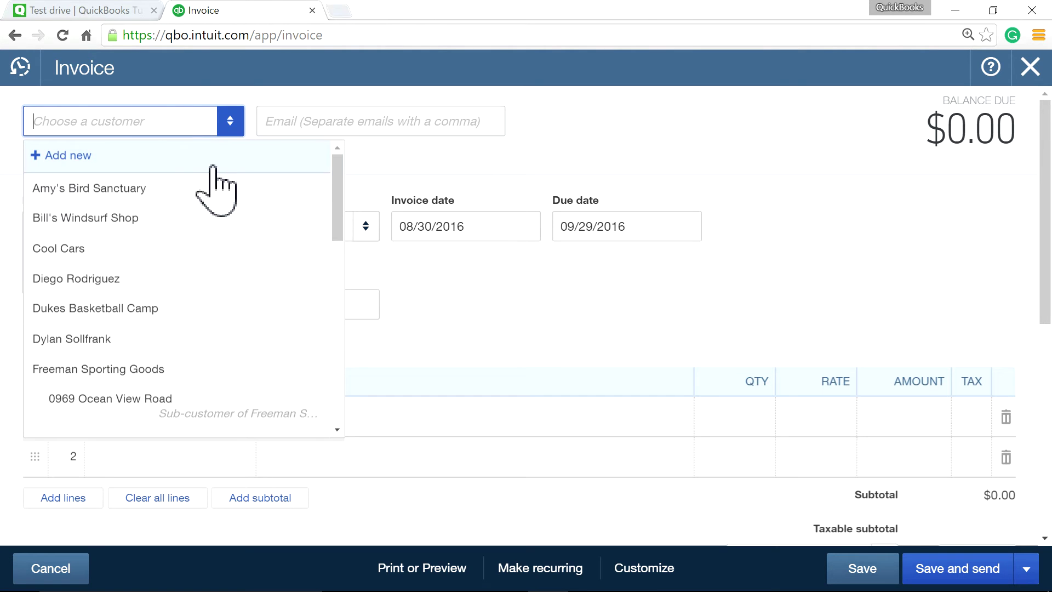
left_click(82, 278)
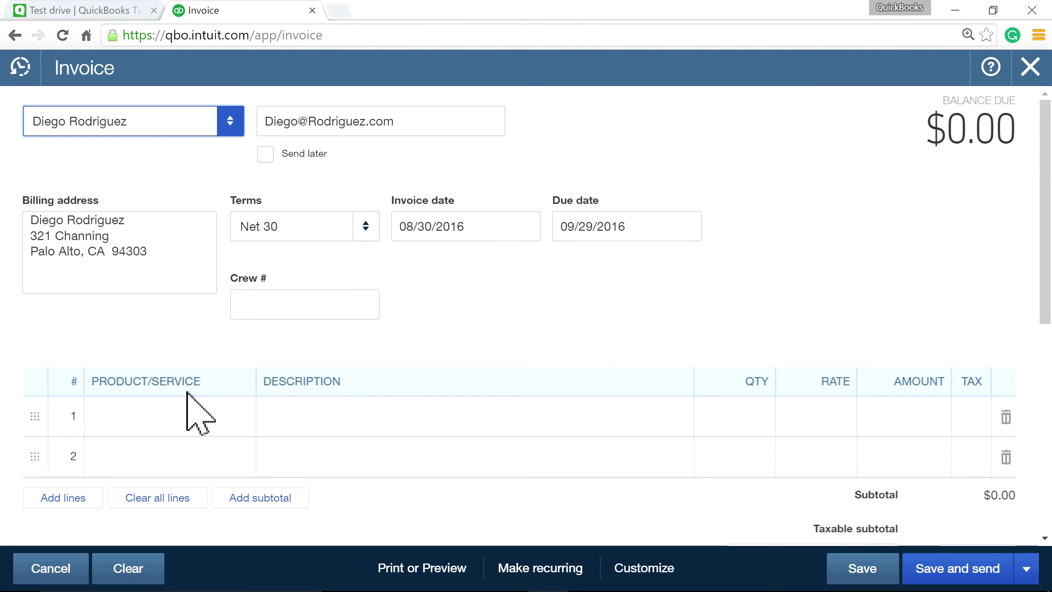
left_click(176, 419)
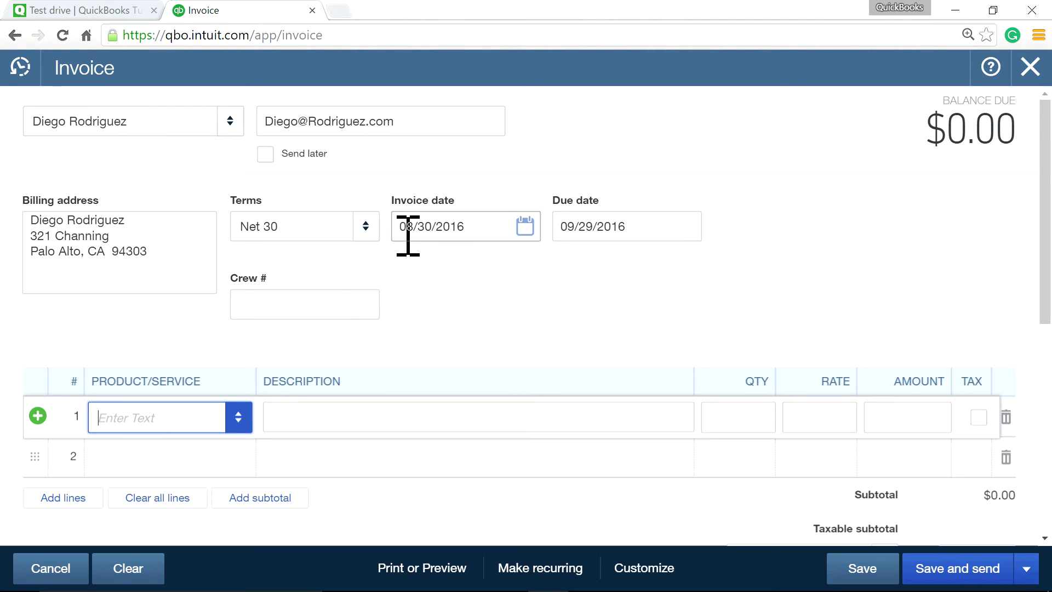
type("Deposit")
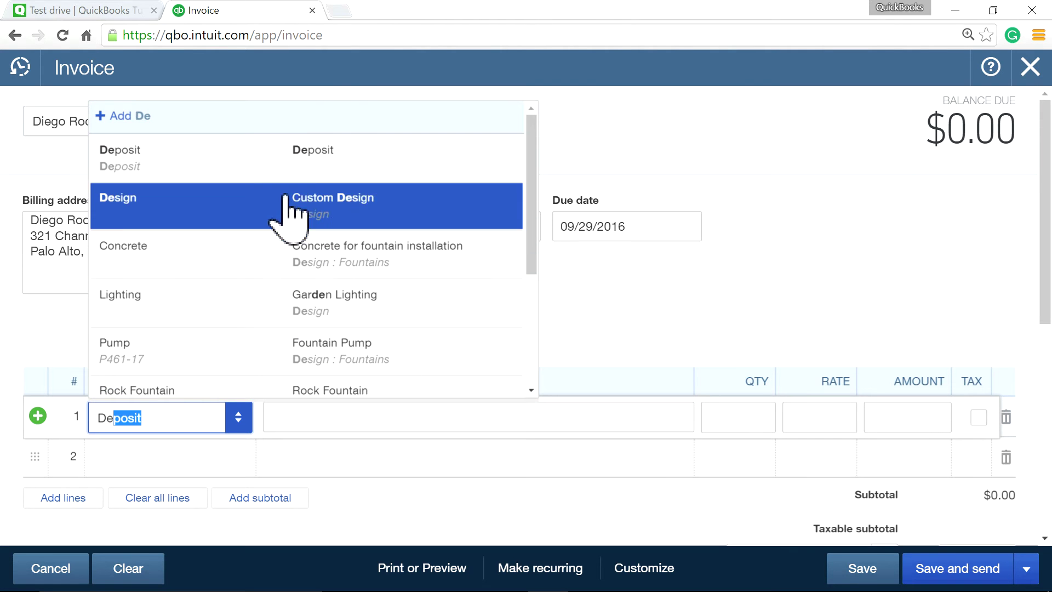
left_click(283, 158)
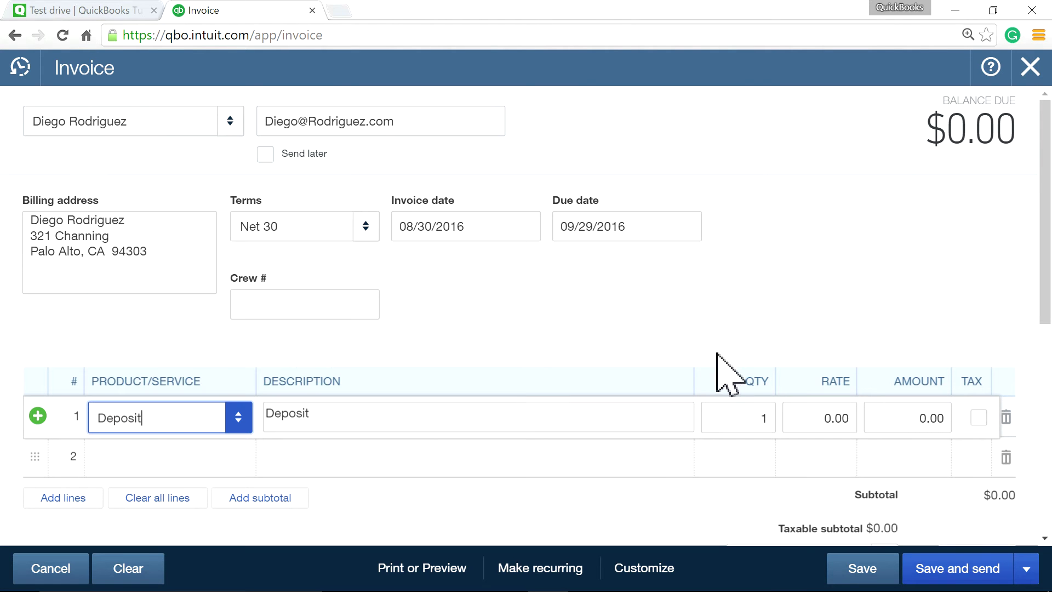
left_click(904, 419)
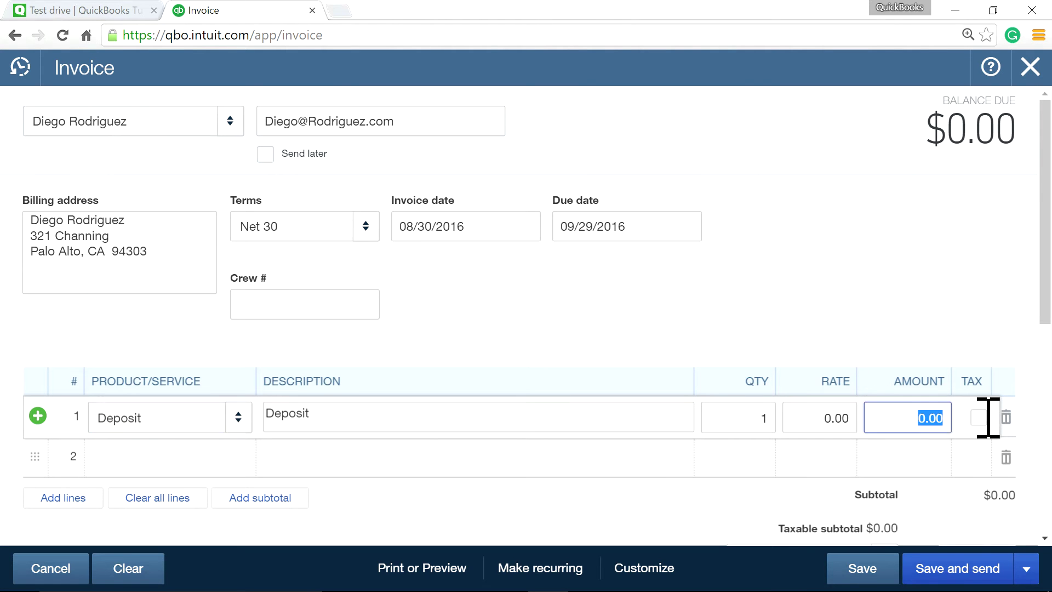
left_click(798, 265)
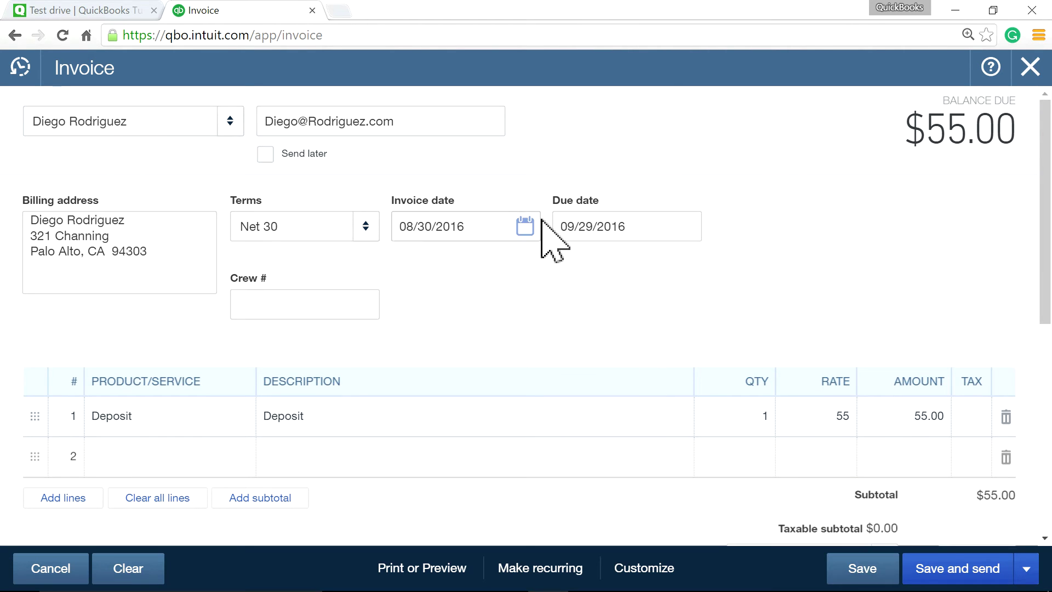
Step: Date the invoice 09/01/2016 and save it as Invoice 1040
left_click(525, 225)
left_click(558, 272)
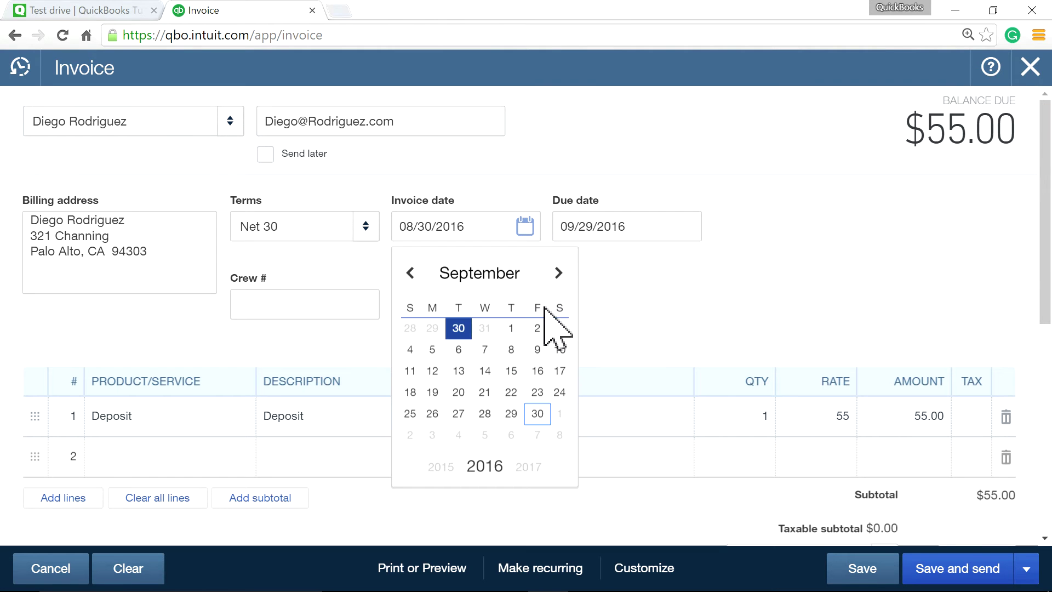
left_click(509, 327)
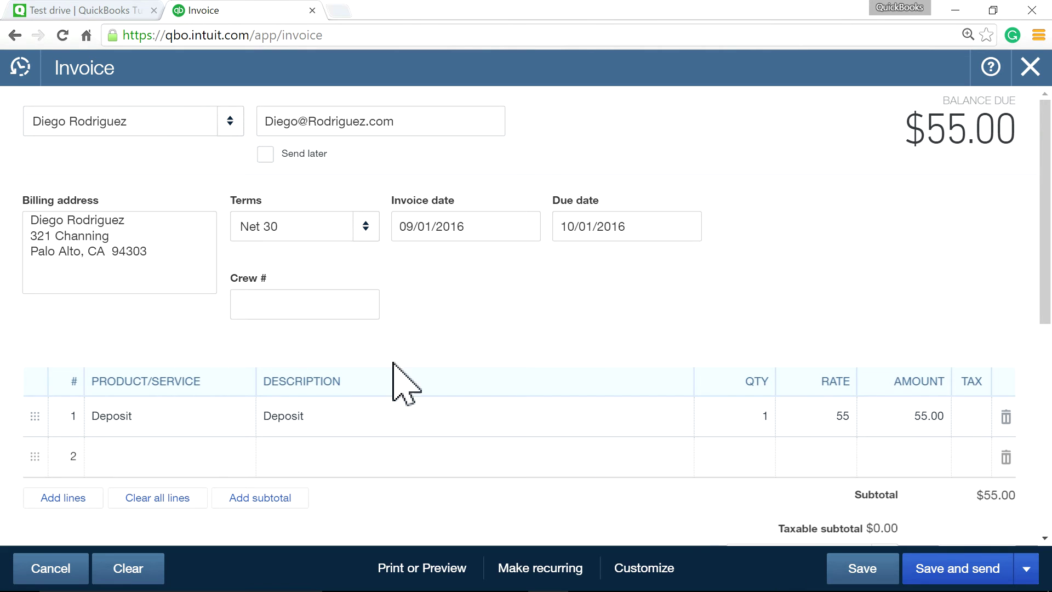
left_click(872, 577)
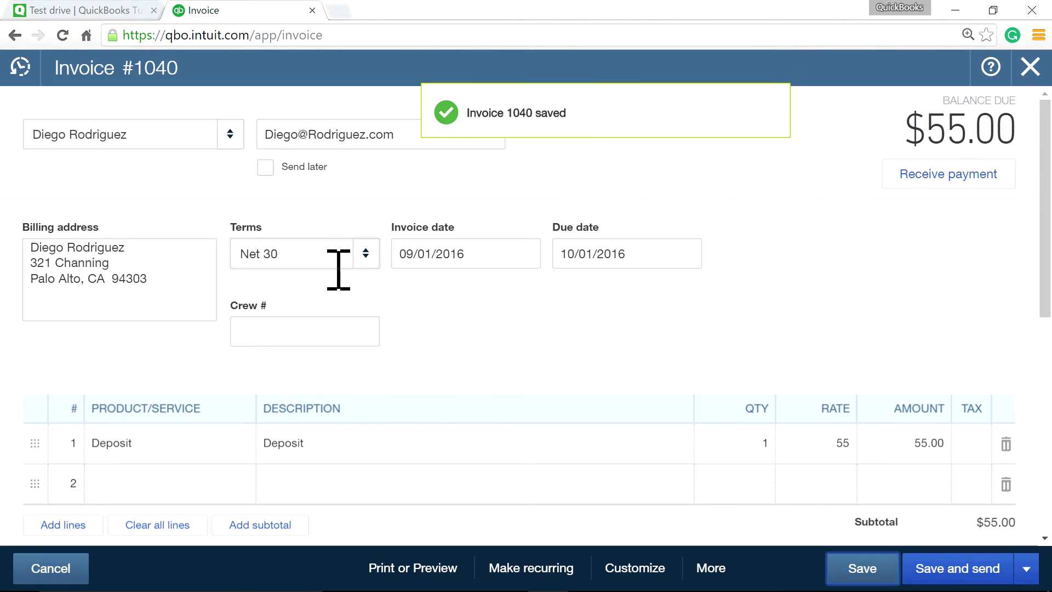
Step: Receive a $55 check payment, reference 897, on Invoice 1040 into Checking
left_click(909, 176)
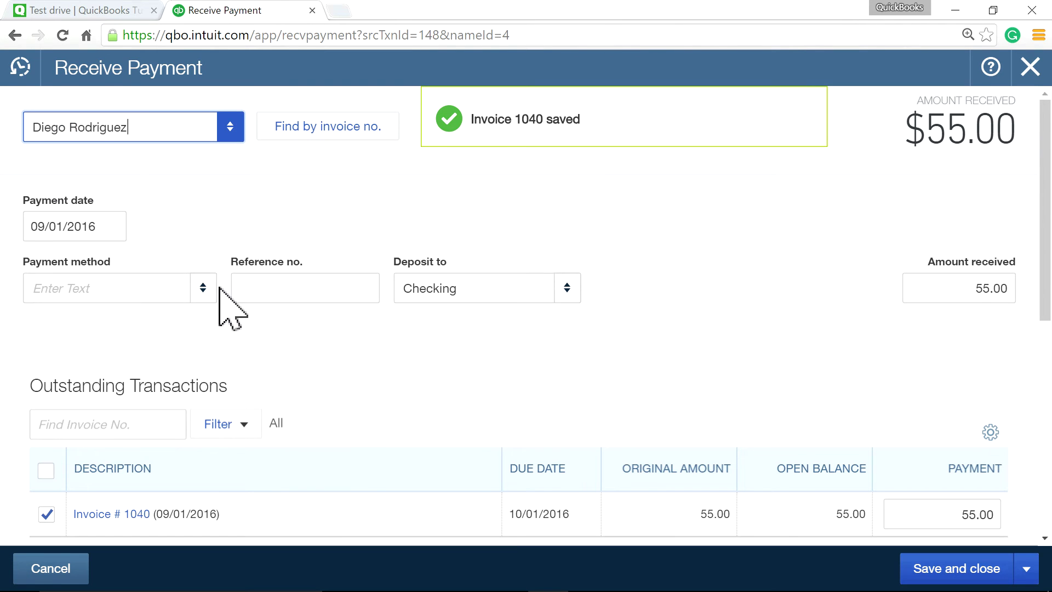
left_click(203, 289)
left_click(129, 411)
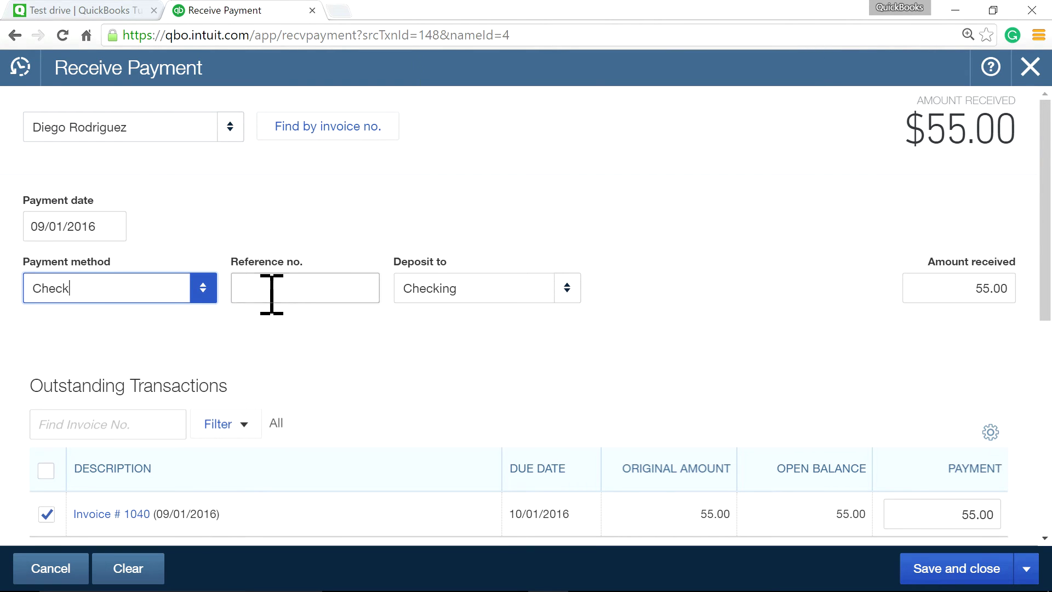
left_click(273, 294)
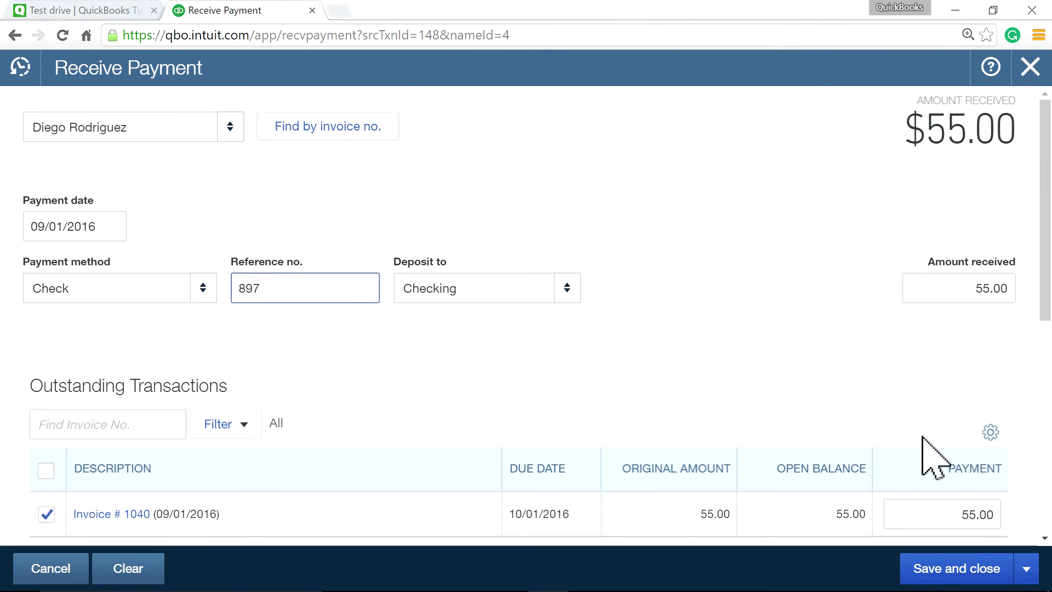
left_click(873, 367)
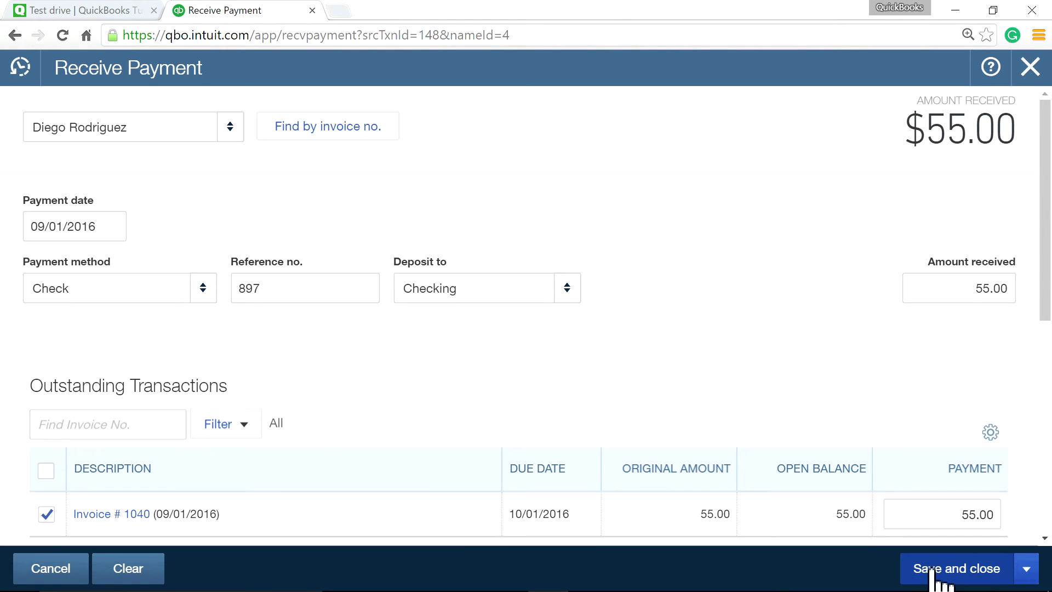
left_click(921, 555)
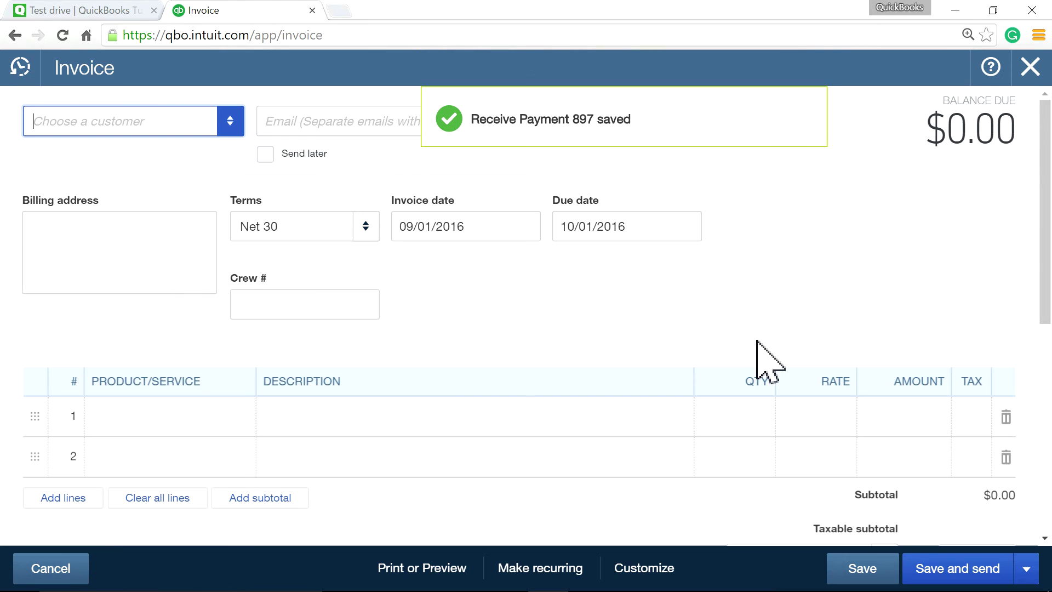
Step: In the bank feed, match the $55 Books By Bessie deposit to Payment 897
left_click(1030, 67)
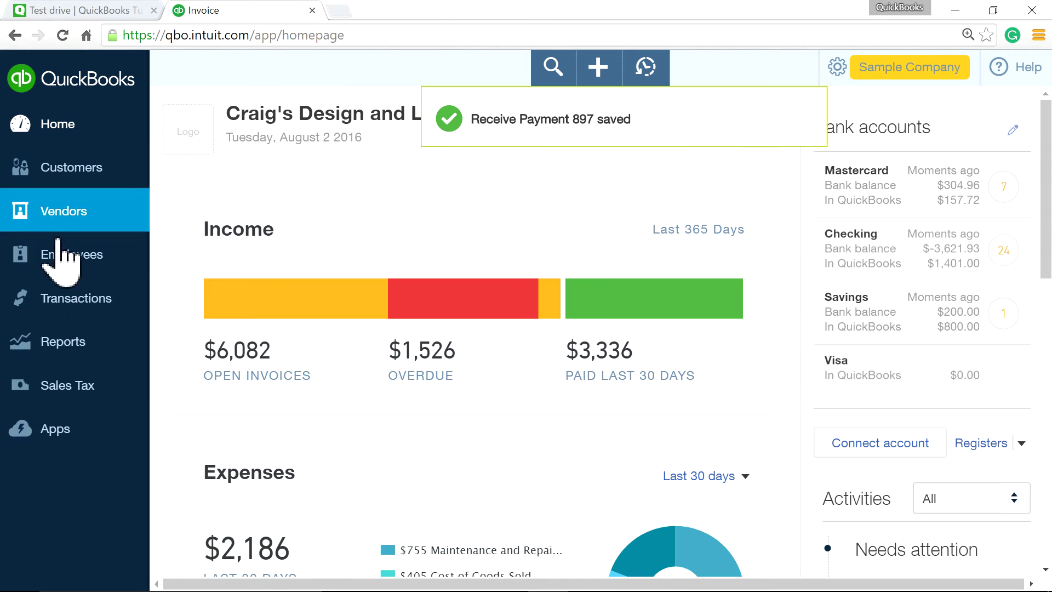
left_click(82, 299)
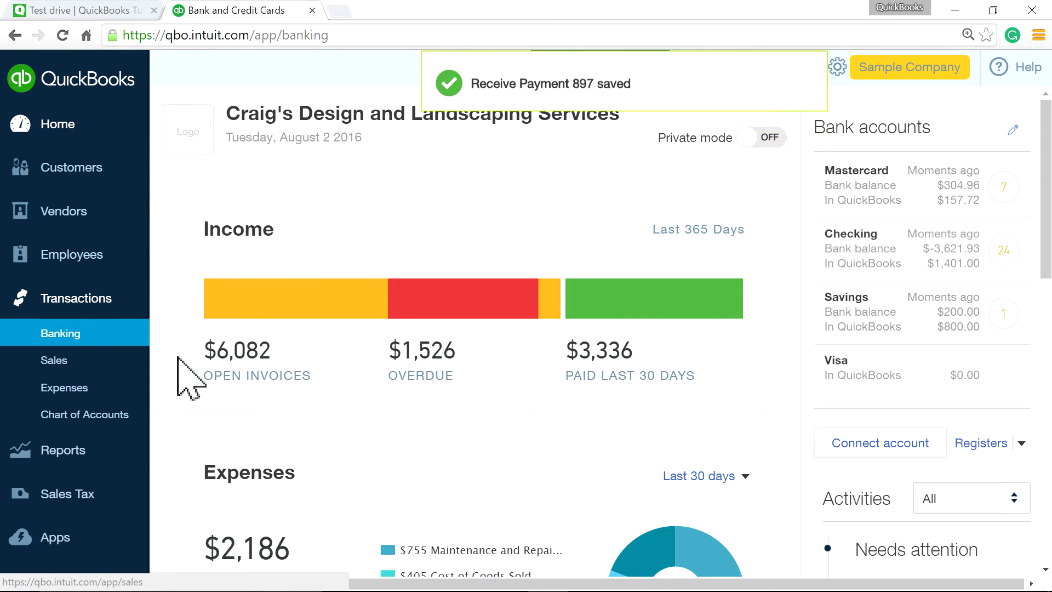
left_click(50, 330)
scroll(767, 482, "down", 2)
key("ctrl+plus")
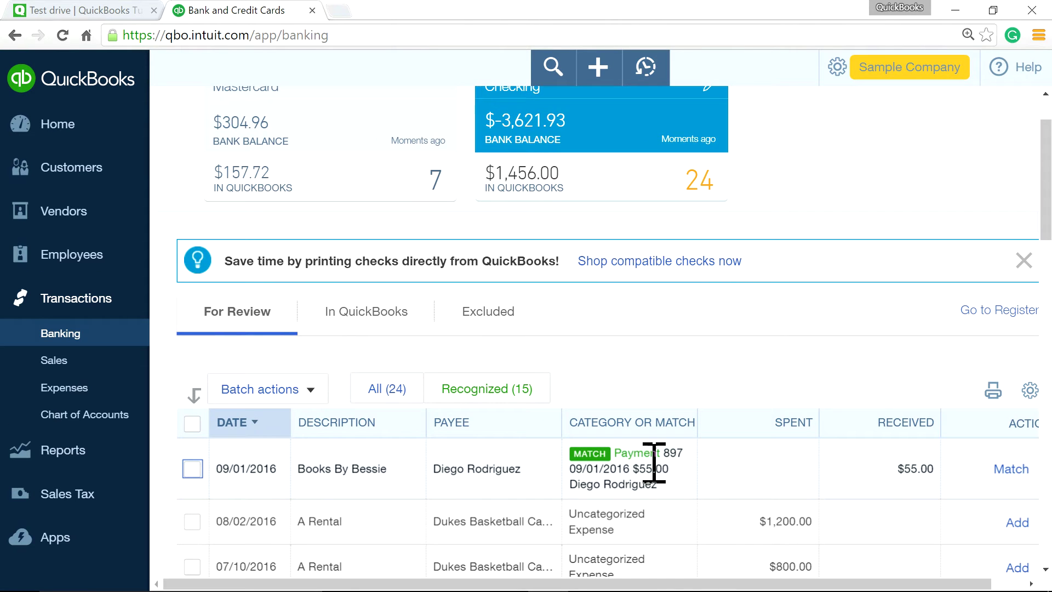
left_click(1013, 470)
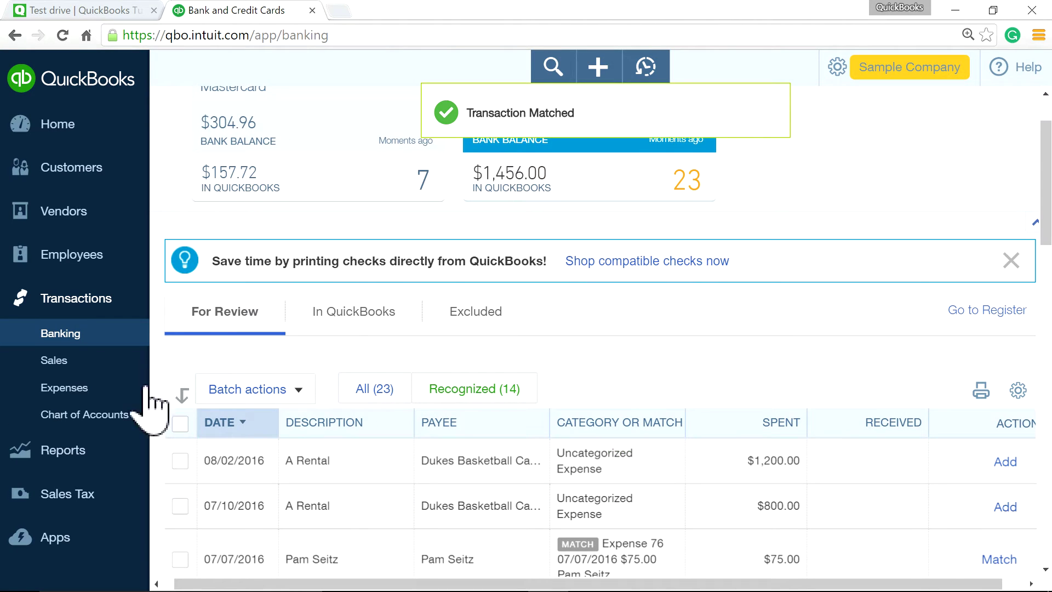
Step: From the Chart of Accounts, open the Customer Deposits register ($55.00 balance) and start reconciling it
left_click(134, 417)
scroll(751, 427, "down", 6)
key("ctrl+plus")
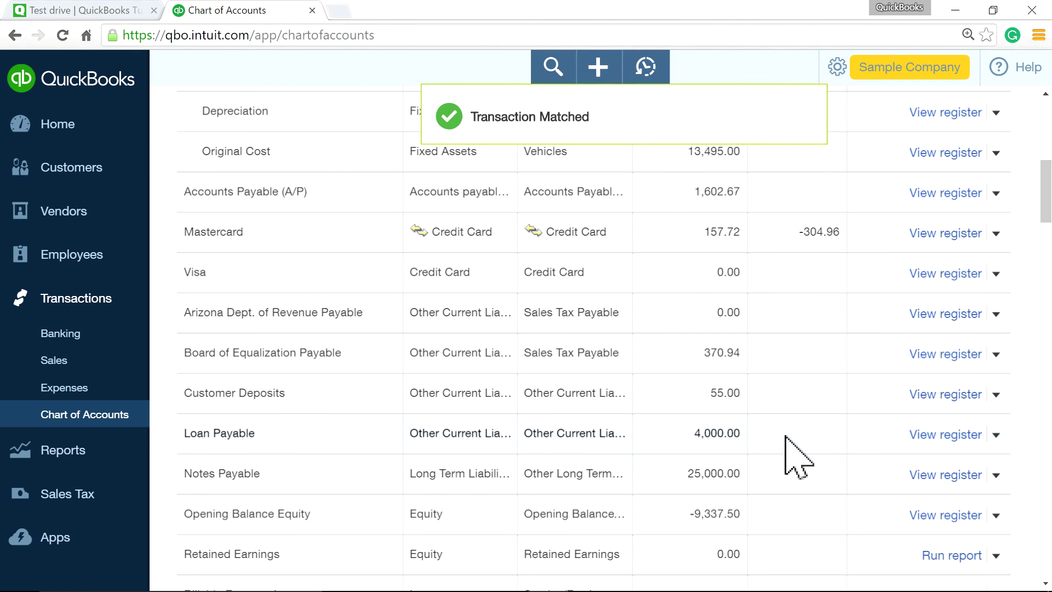
scroll(830, 461, "down", 3)
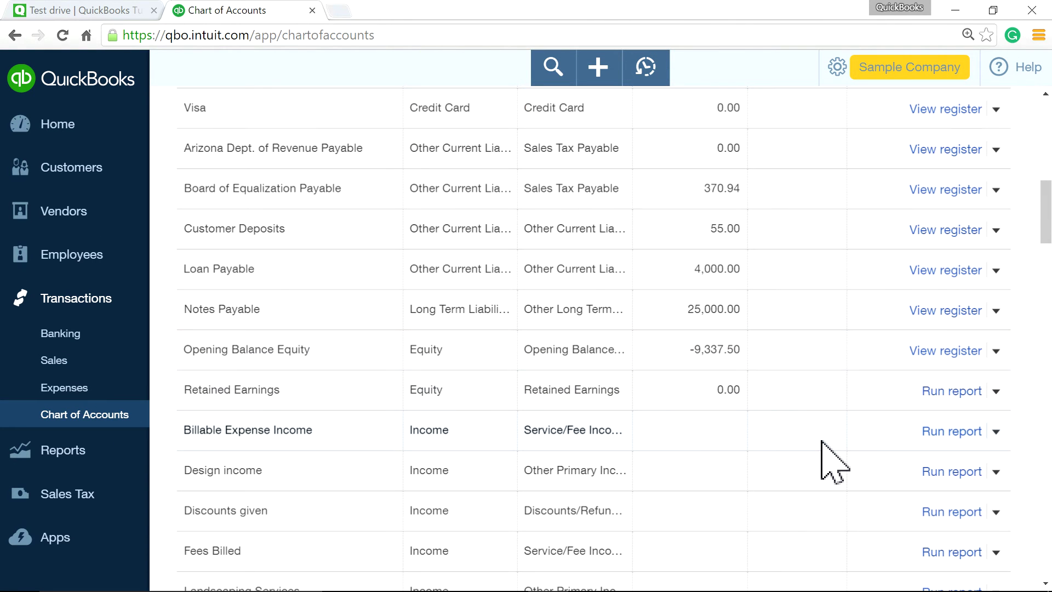
scroll(834, 461, "down", 2)
scroll(827, 459, "up", 4)
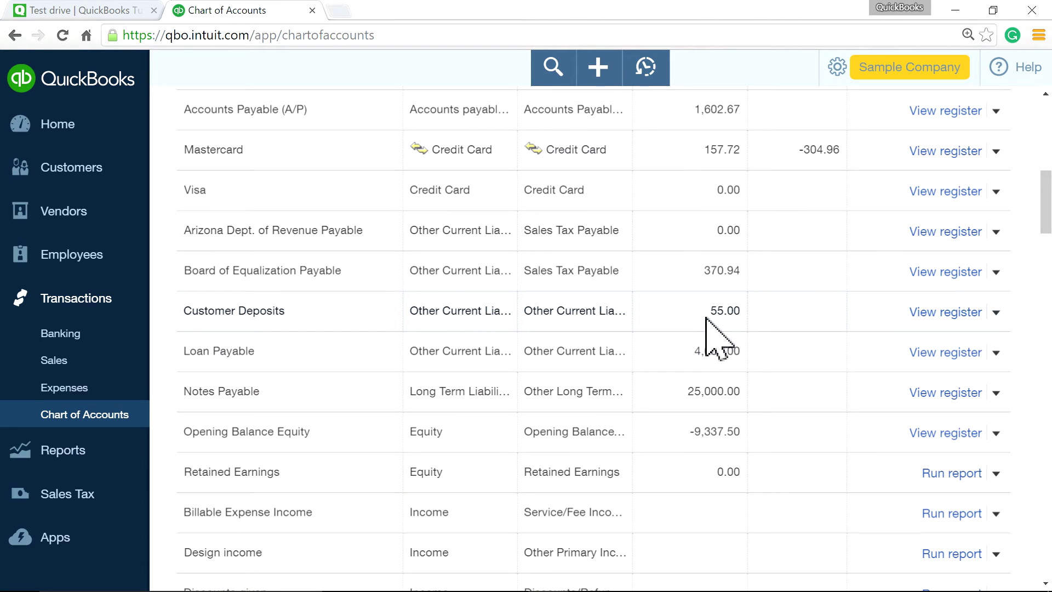
left_click(932, 313)
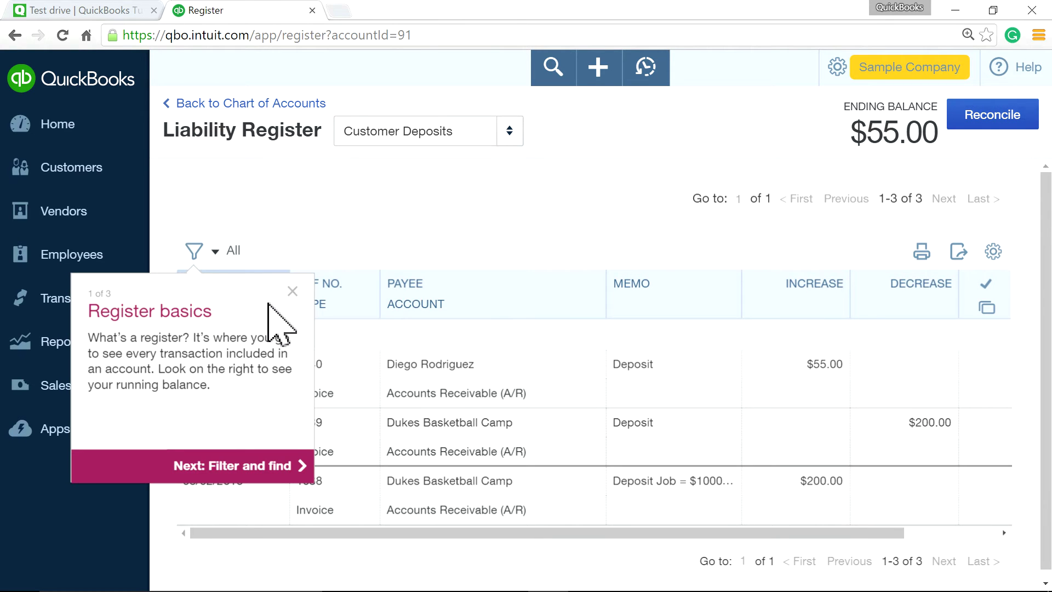
left_click(292, 291)
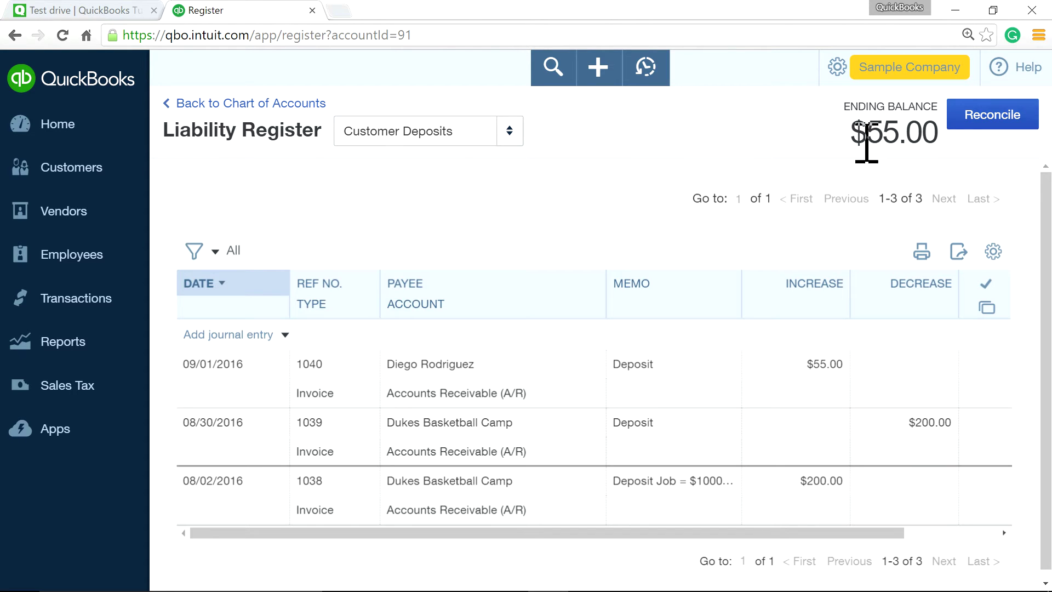
left_click(1011, 121)
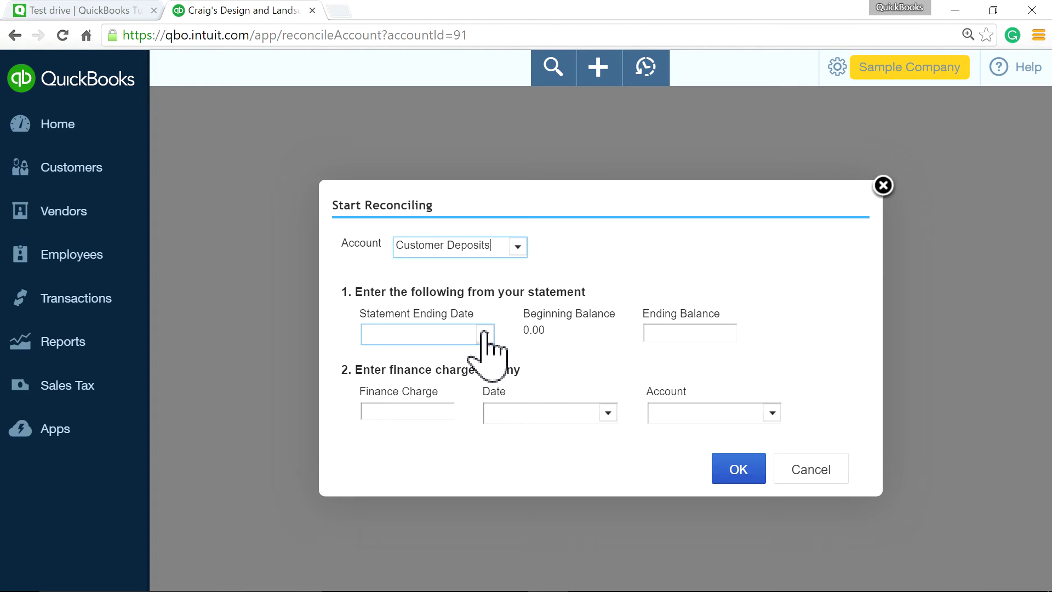
Step: Reconcile to 08/31/2016 with ending balance 0, clearing both $200 Dukes entries
left_click(485, 334)
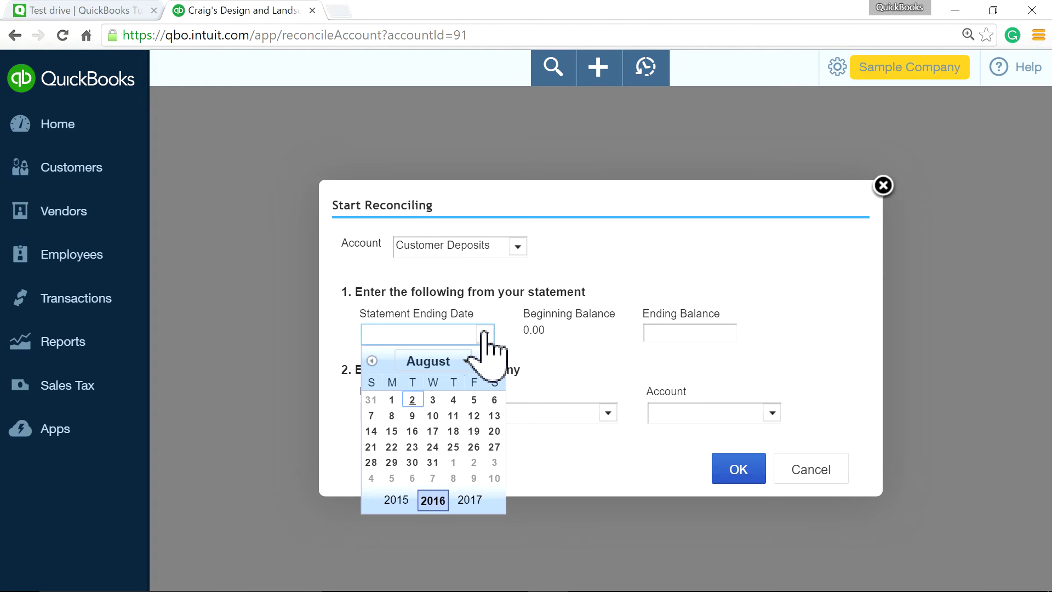
left_click(437, 465)
left_click(711, 332)
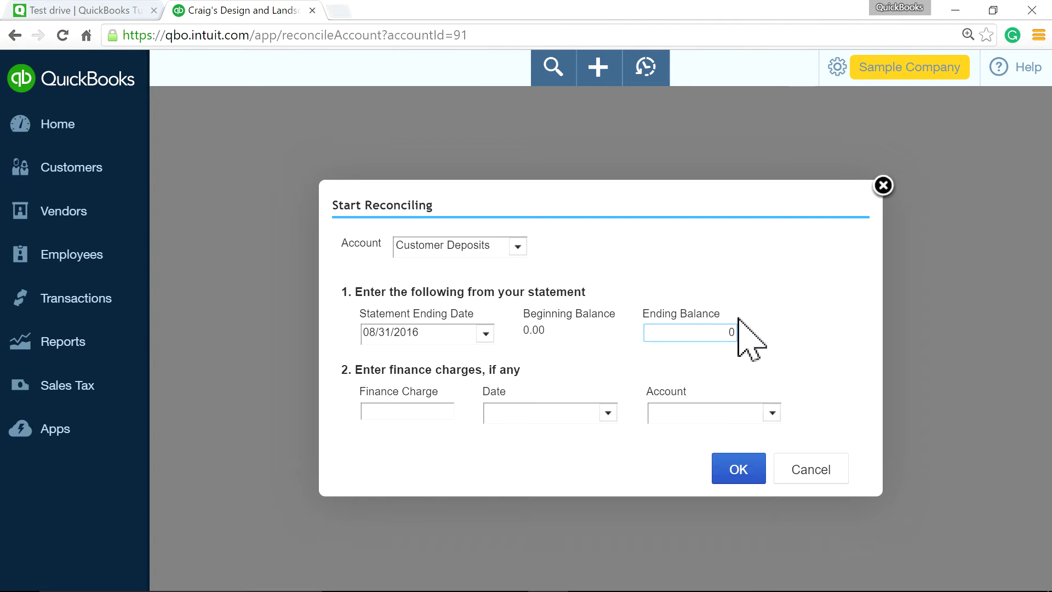
left_click(740, 470)
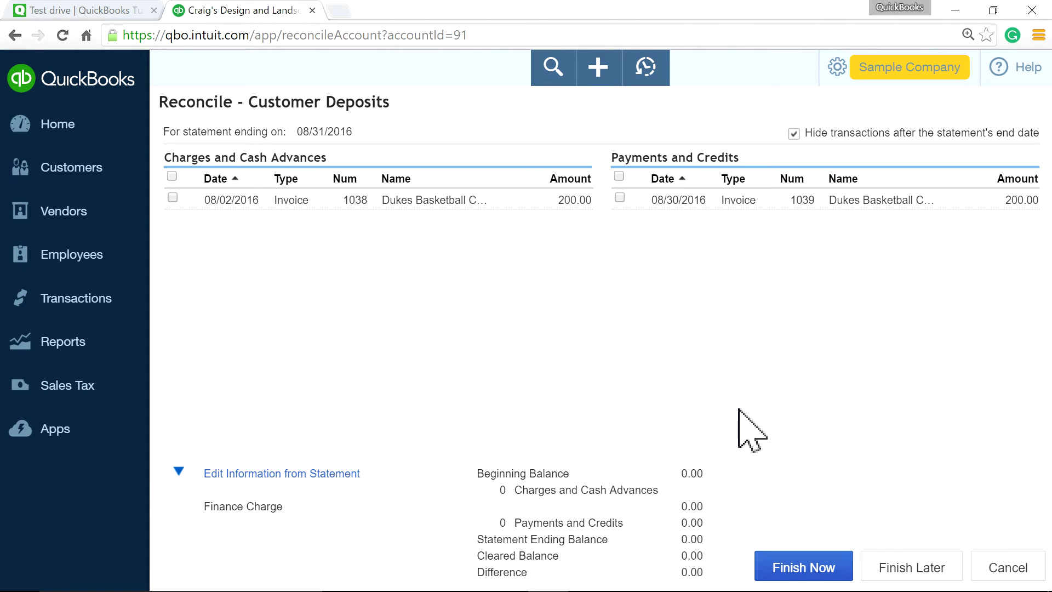
left_click(619, 197)
left_click(173, 197)
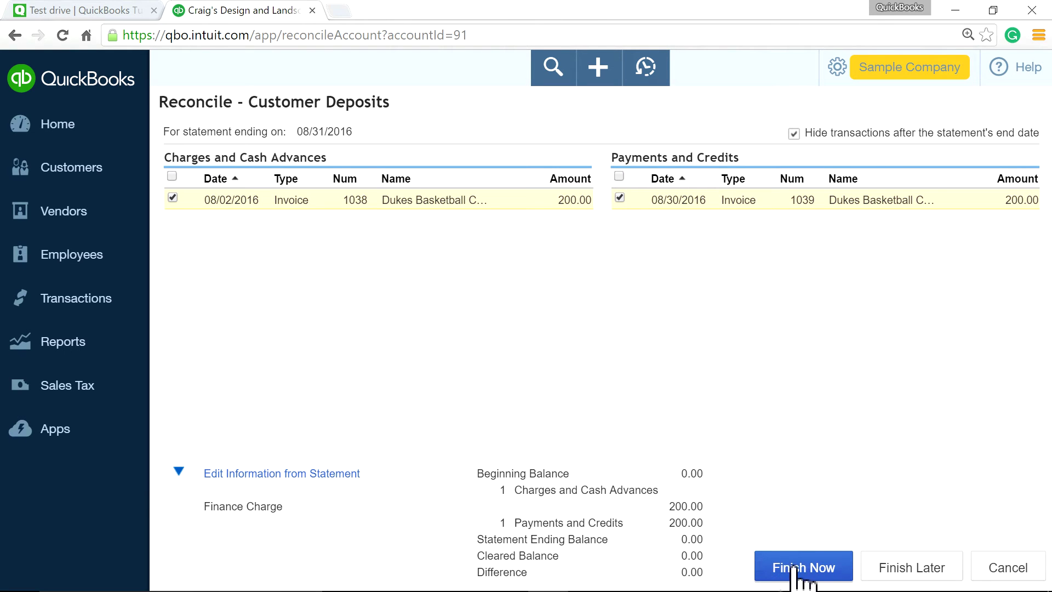
Step: Finish and save the Customer Deposits reconciliation, then go to the Chart of Accounts
left_click(793, 570)
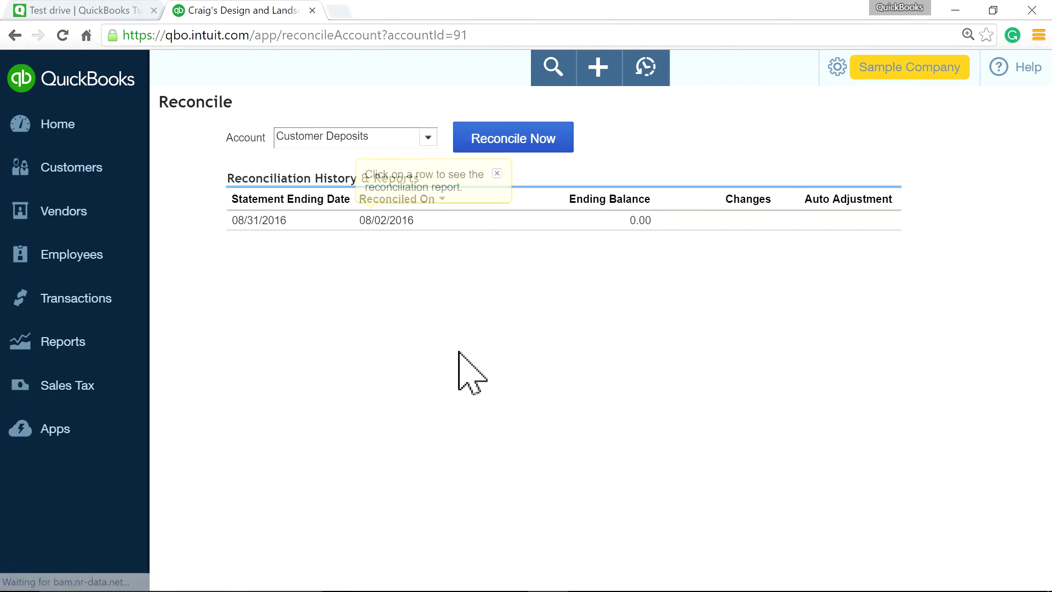
left_click(33, 305)
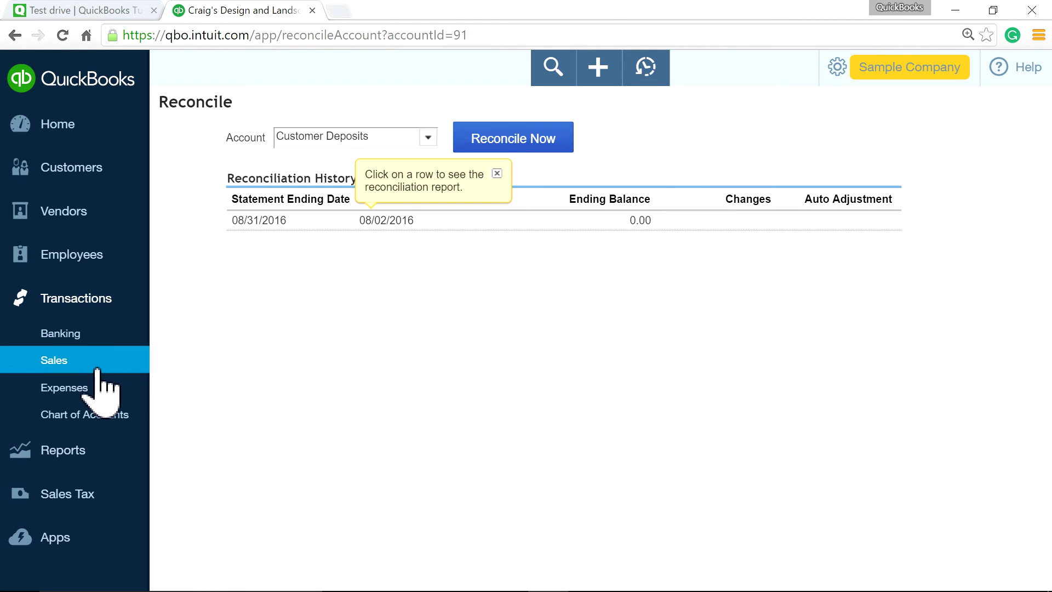
left_click(104, 416)
scroll(799, 463, "down", 5)
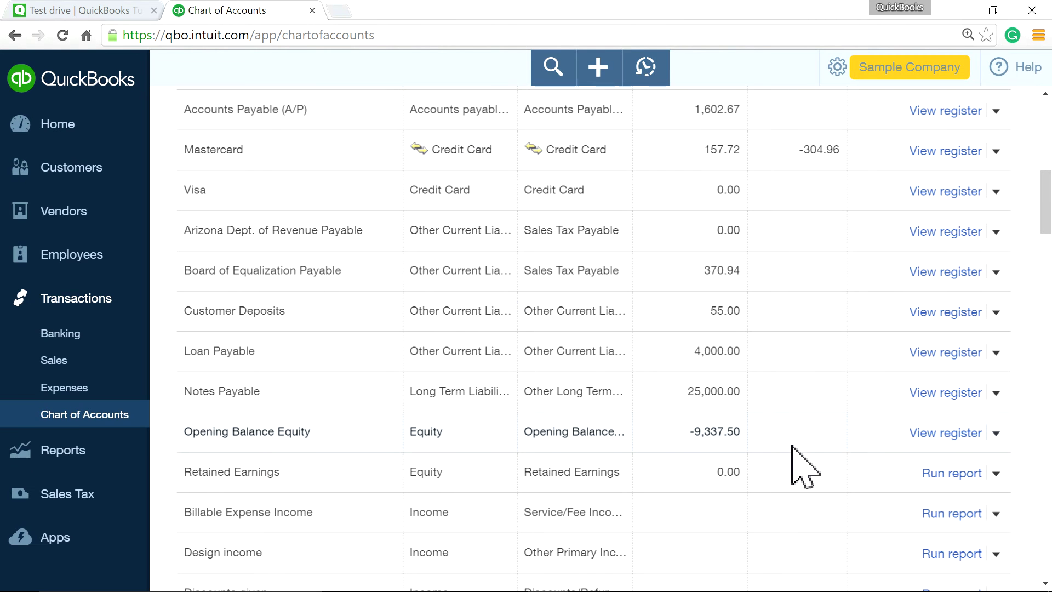
scroll(879, 458, "up", 1)
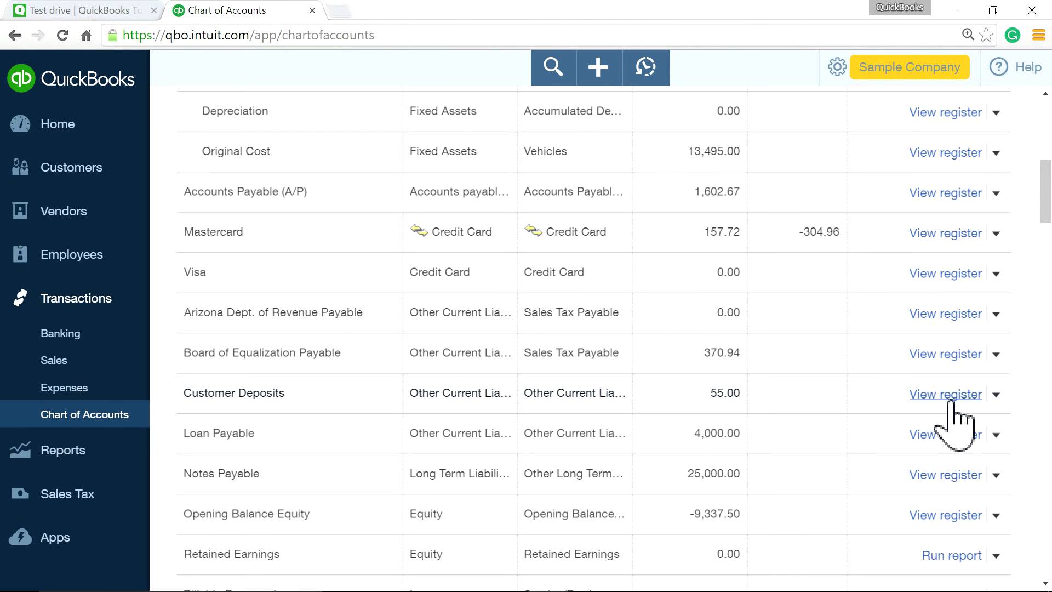
Step: Open the Customer Deposits register to review both R-marked $200 Dukes entries and the open $55 deposit
left_click(951, 402)
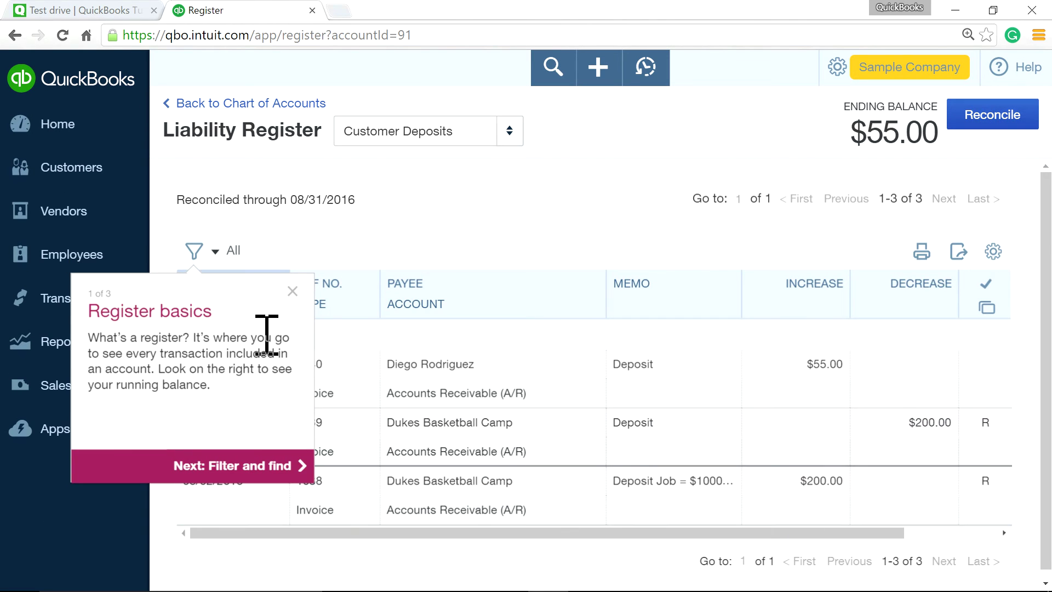
left_click(292, 292)
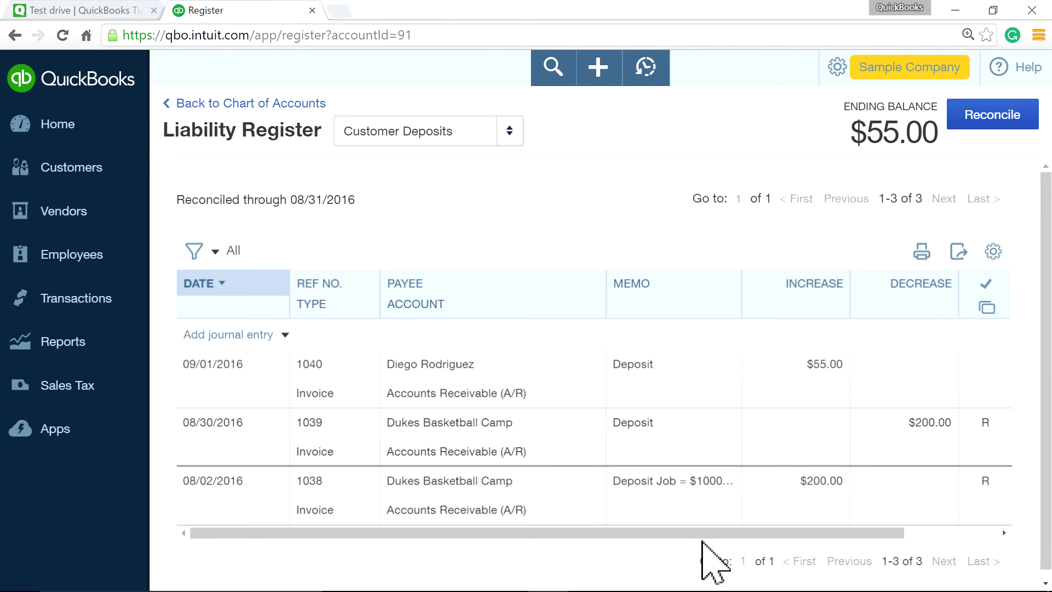
left_click_drag(704, 535, 758, 535)
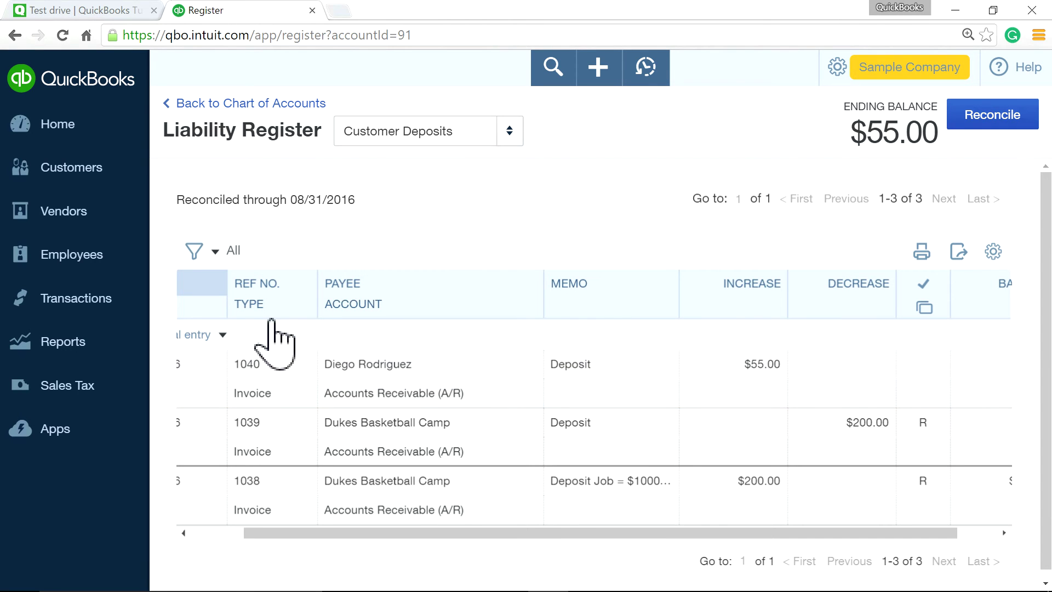
left_click_drag(293, 534, 189, 548)
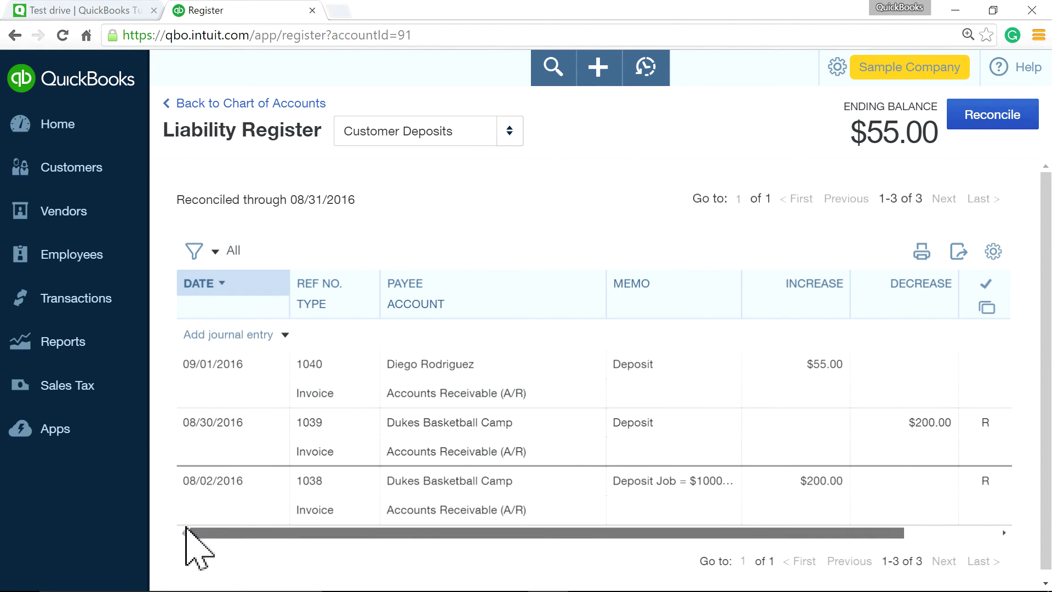
left_click(215, 253)
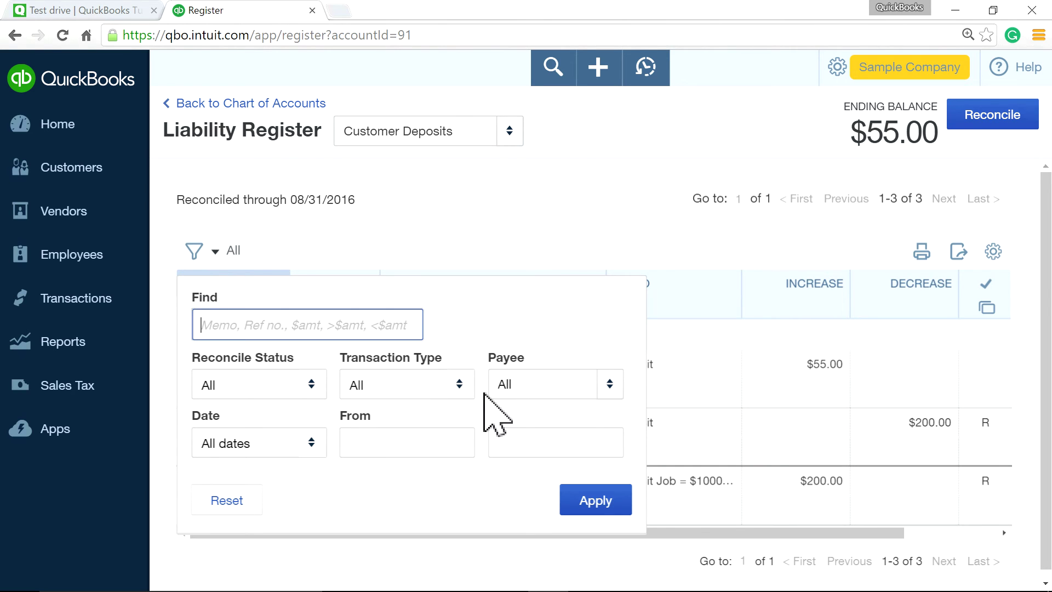
left_click(311, 386)
left_click(274, 443)
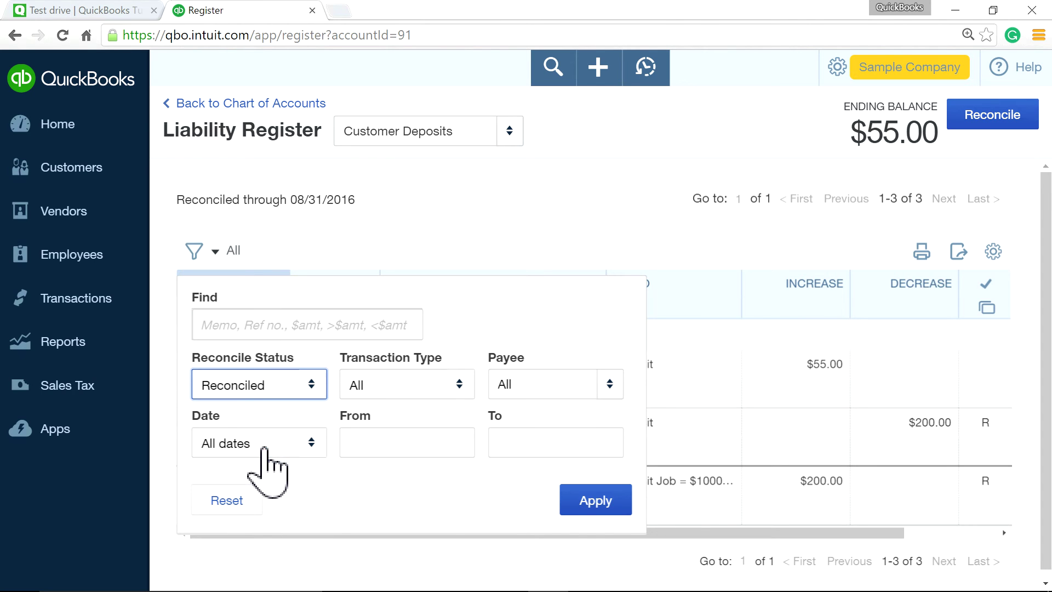
left_click(562, 507)
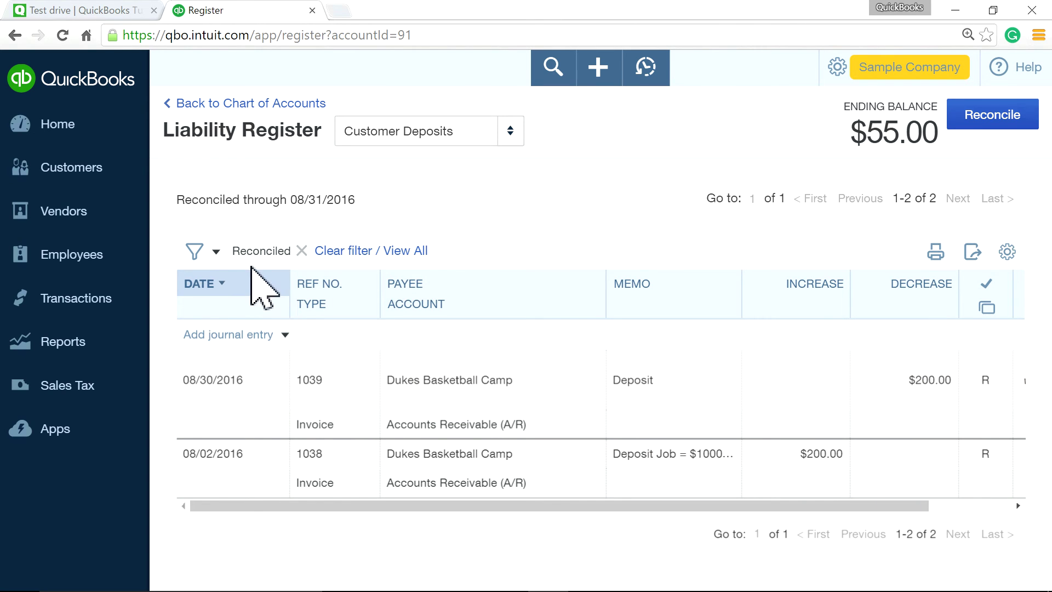
left_click(356, 251)
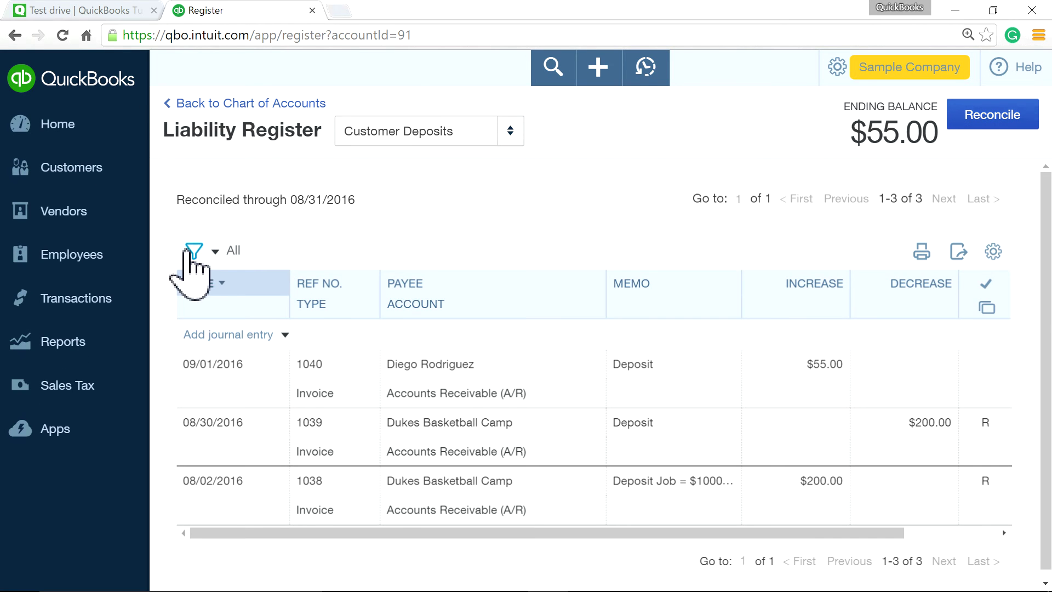
left_click(201, 251)
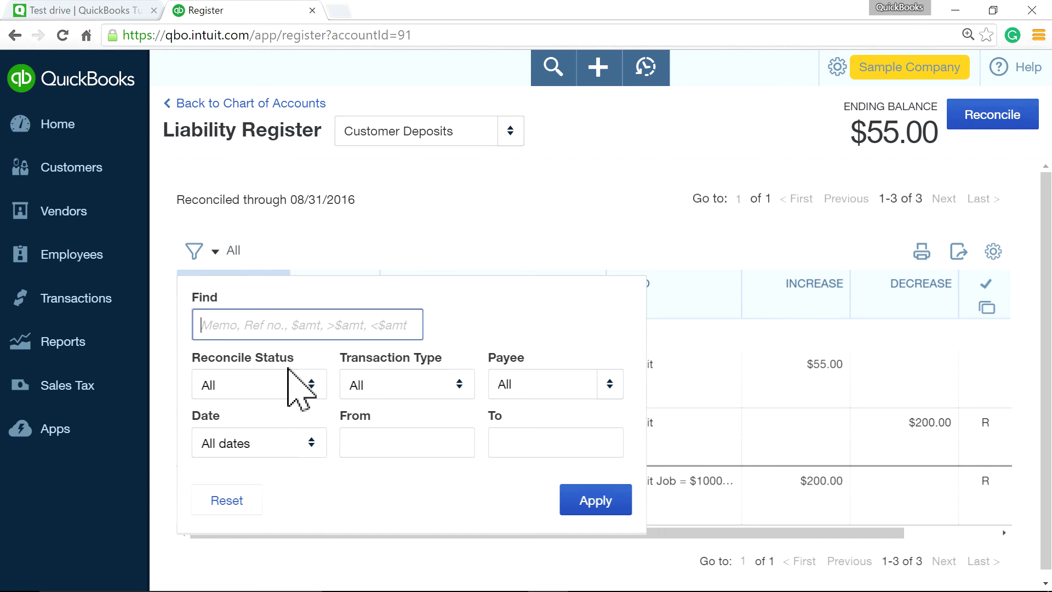
left_click(317, 390)
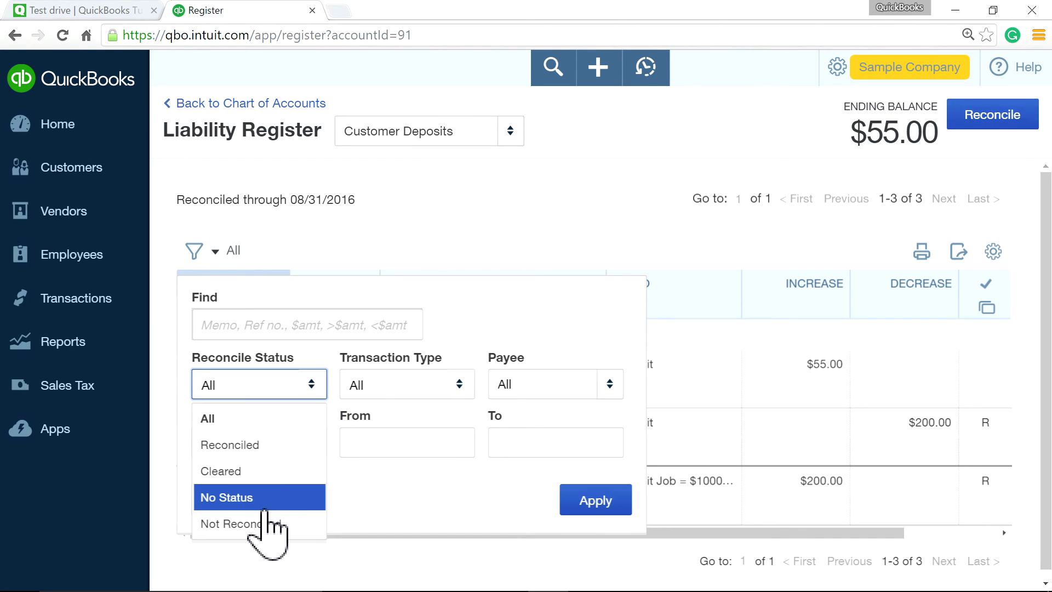
left_click(241, 497)
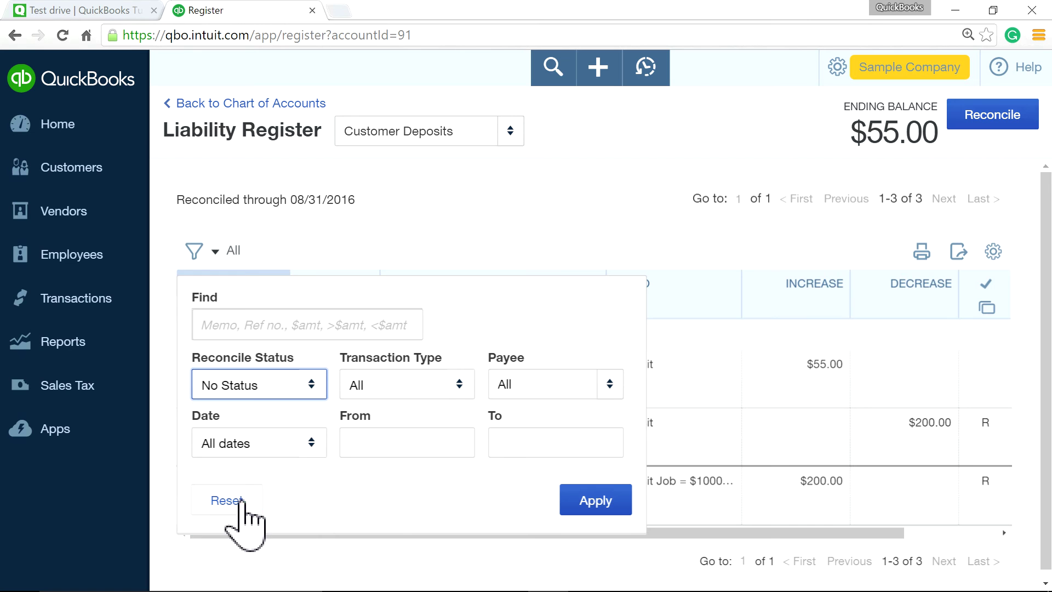
left_click(596, 500)
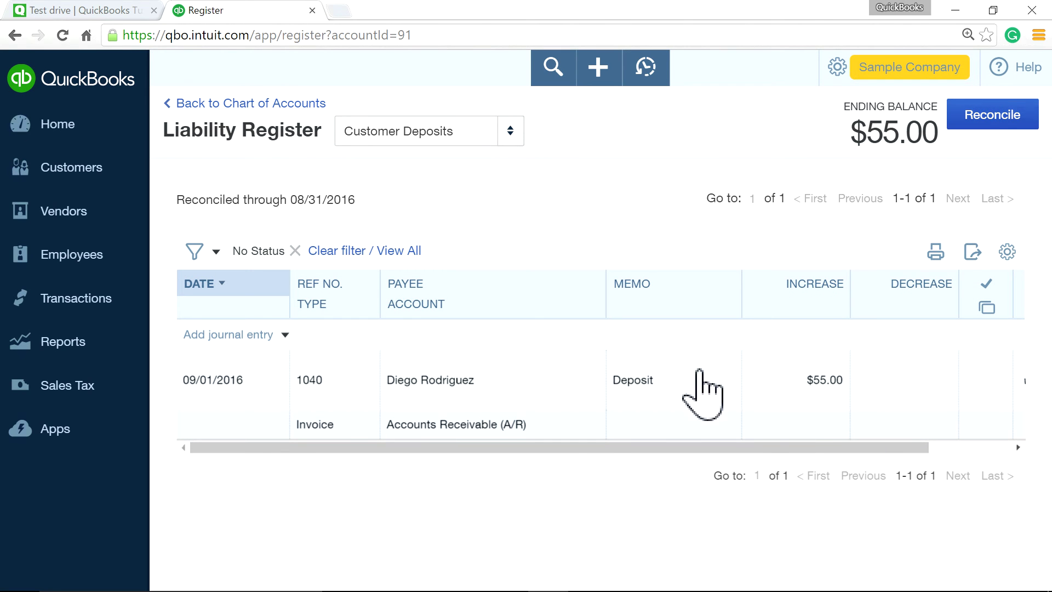
left_click(364, 255)
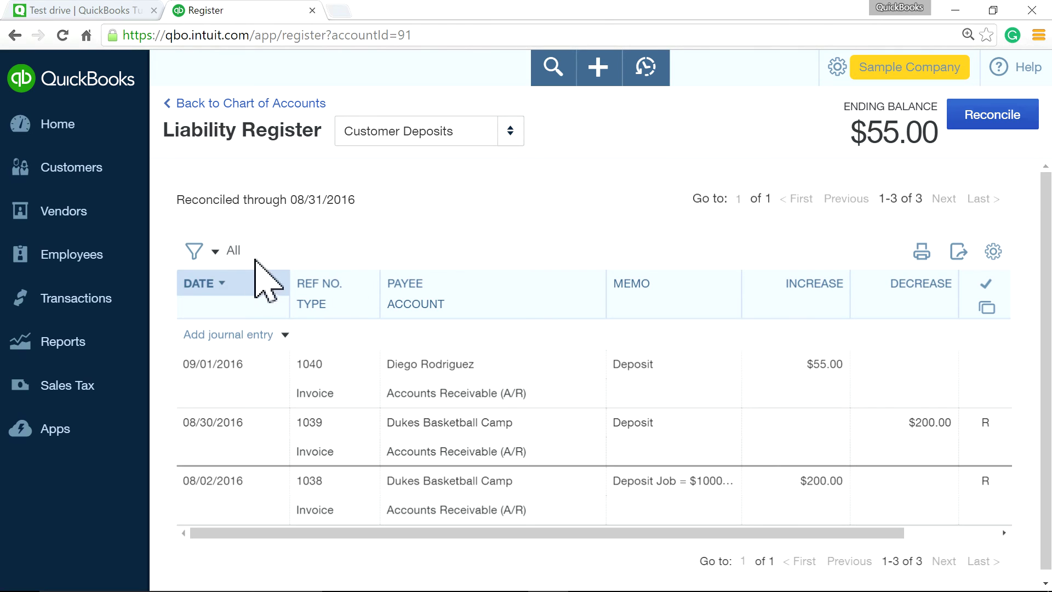
Step: Filter the register to payee Dukes Basketball Camp, then clear that filter
left_click(215, 251)
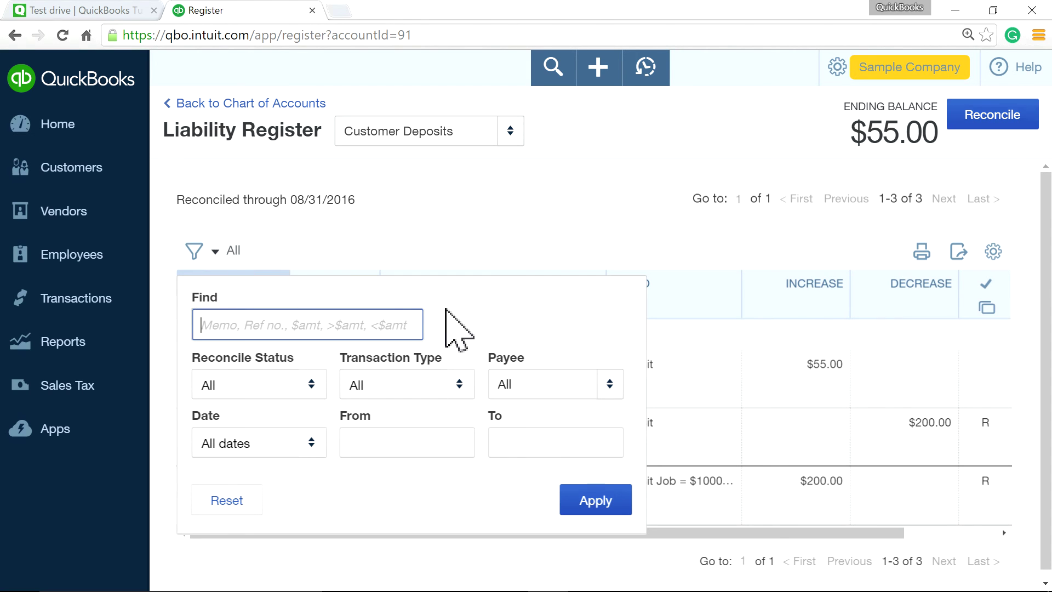
left_click(610, 385)
scroll(594, 350, "down", 3)
scroll(594, 346, "down", 10)
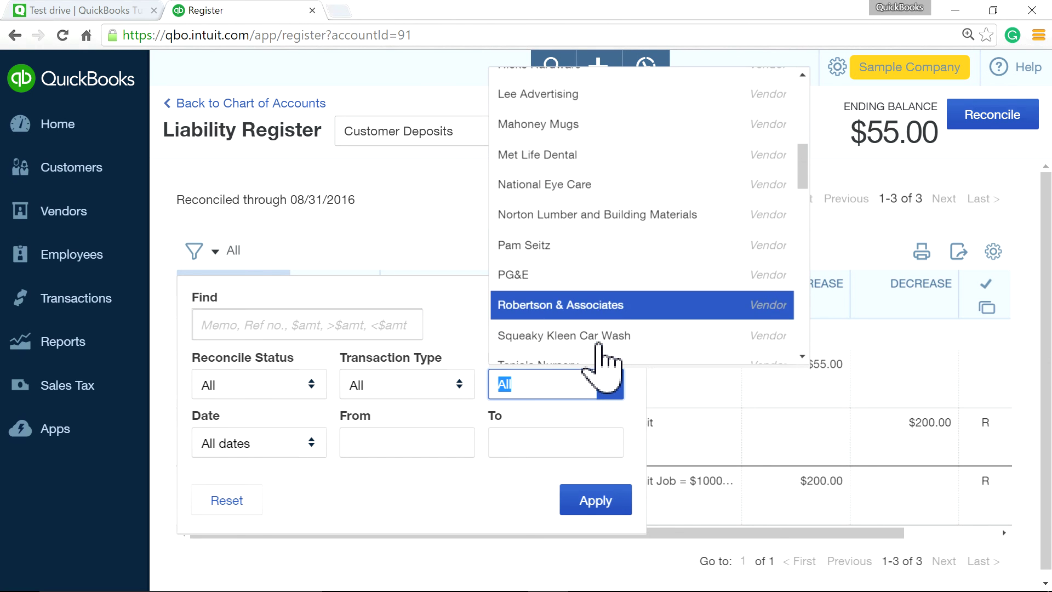
scroll(613, 334, "down", 4)
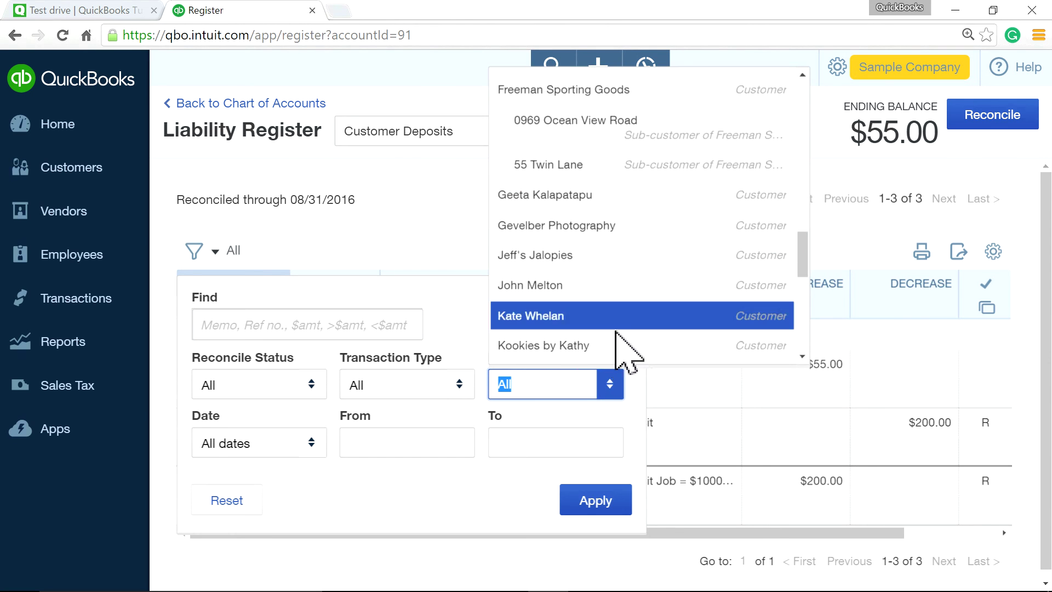
scroll(622, 339, "up", 2)
scroll(622, 343, "up", 2)
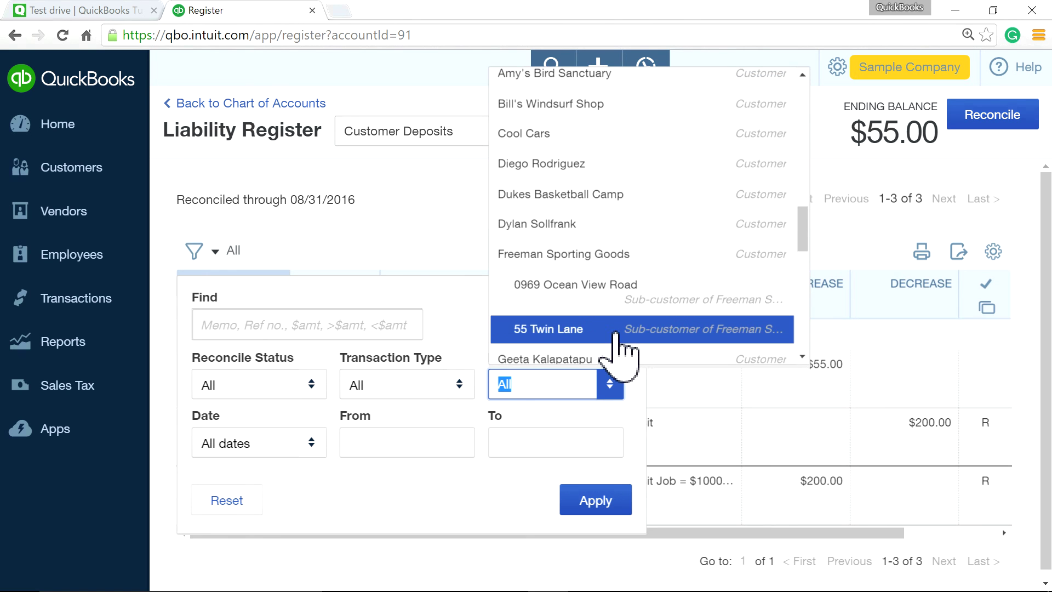
left_click(589, 208)
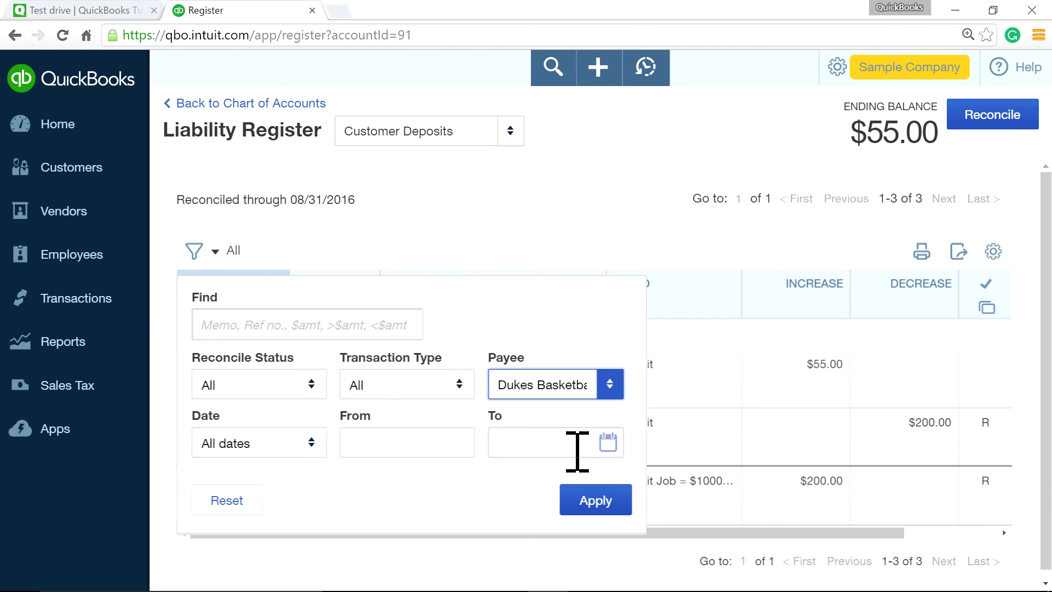
left_click(591, 500)
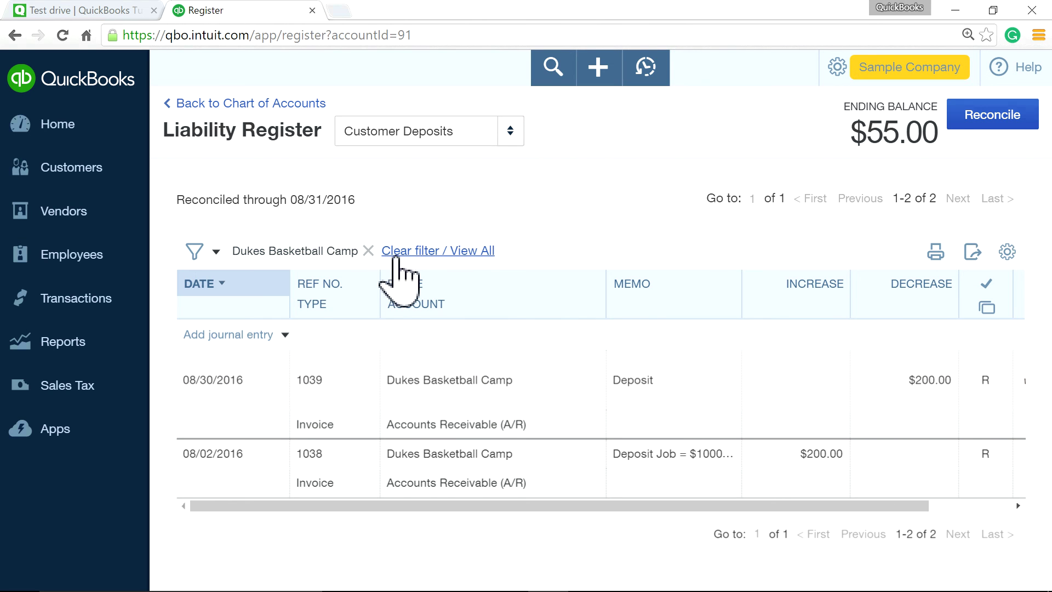
left_click(424, 257)
Step: Filter the register by the payee of the $55 deposit to show only that transaction
left_click(196, 252)
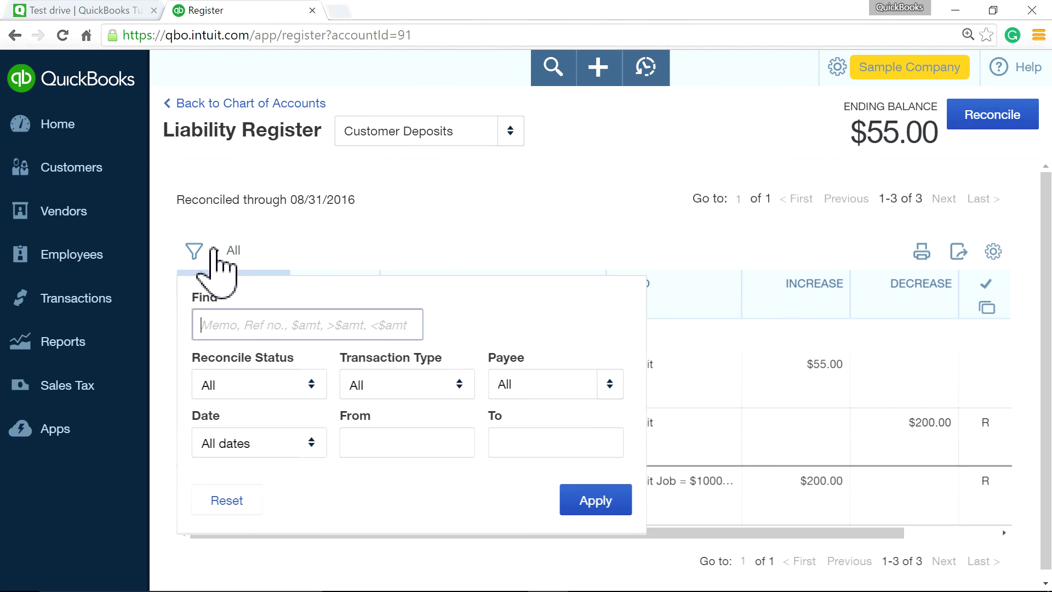
left_click(609, 385)
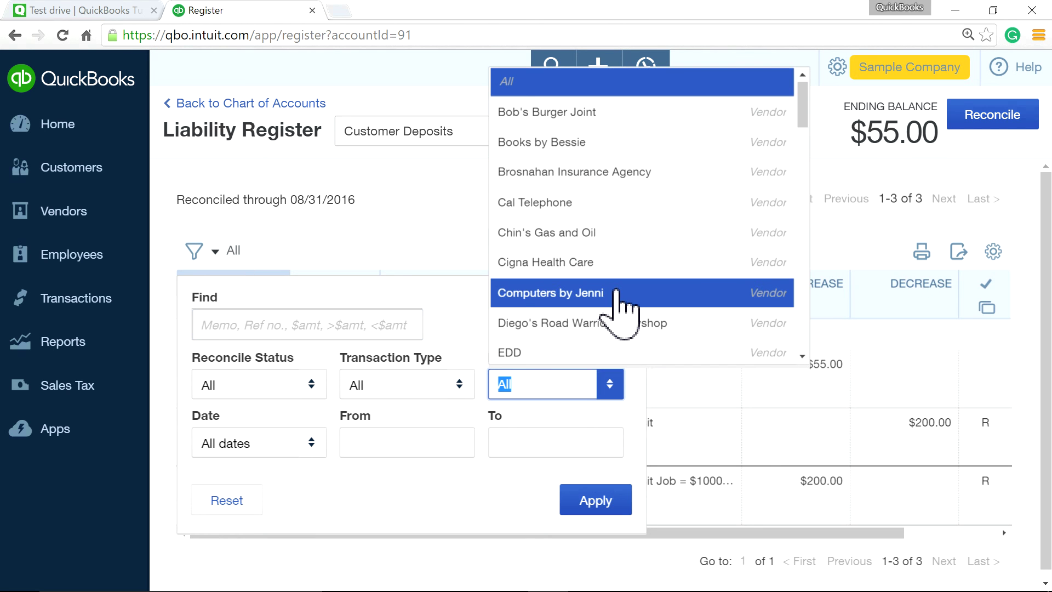
scroll(622, 298, "down", 4)
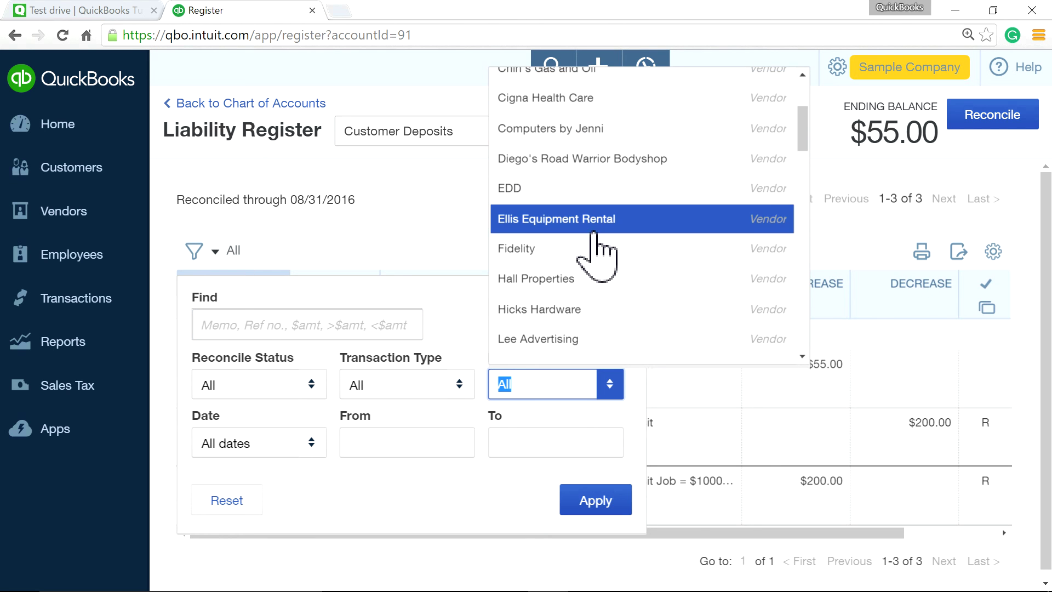
scroll(594, 244, "down", 4)
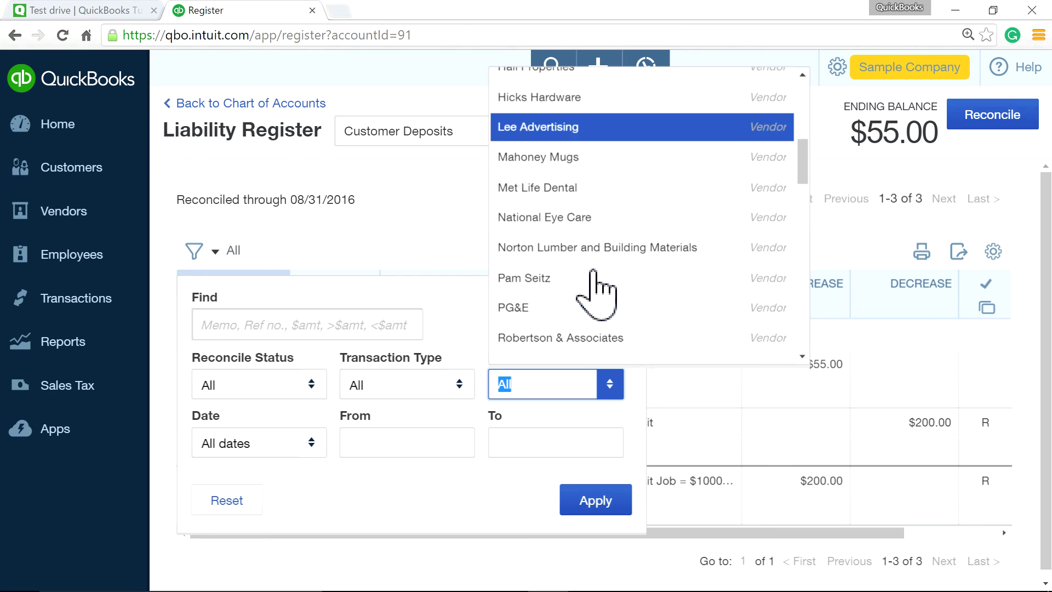
scroll(603, 309, "down", 4)
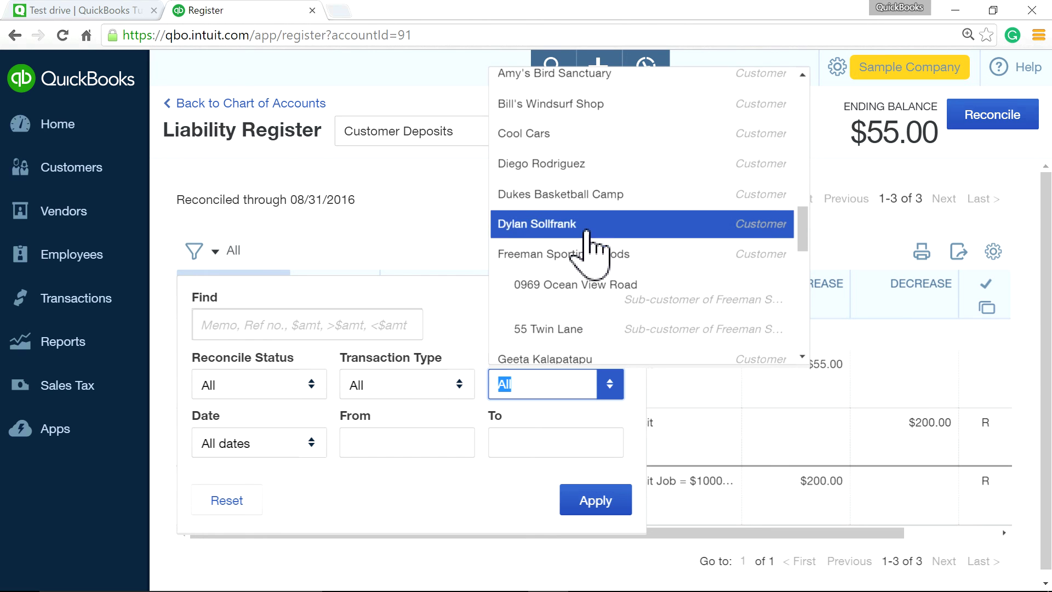
left_click(587, 168)
left_click(595, 501)
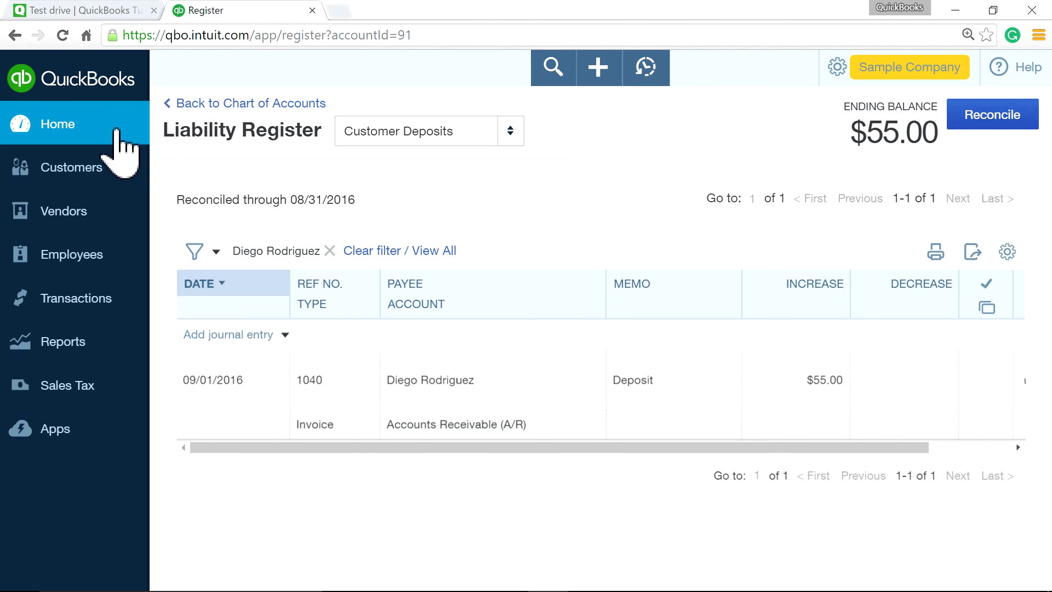
Step: Go to the QuickBooks home dashboard and open the customer deposit.png title card in Photos
left_click(82, 131)
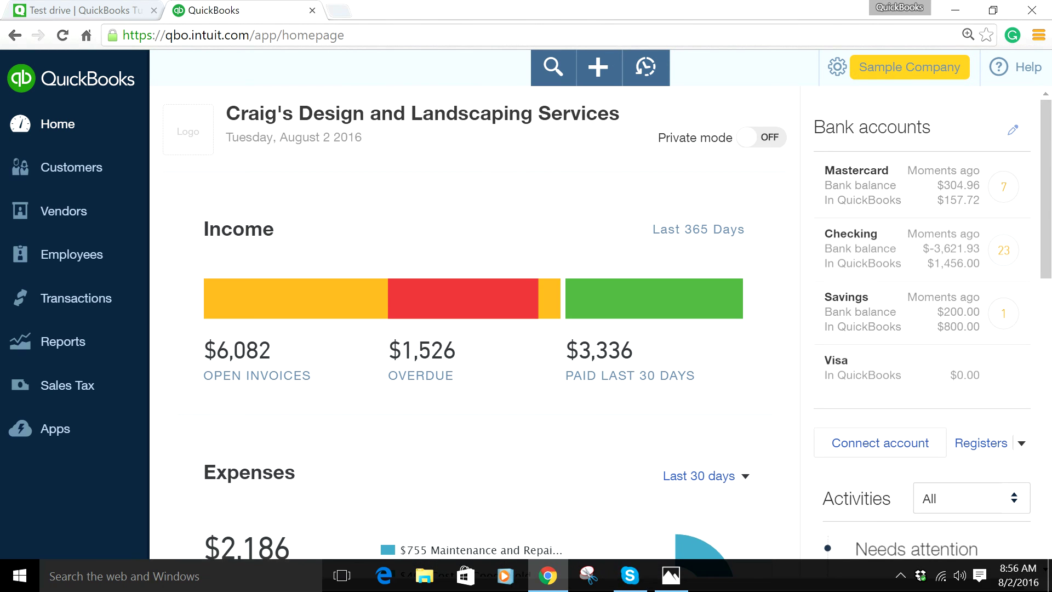
left_click(671, 580)
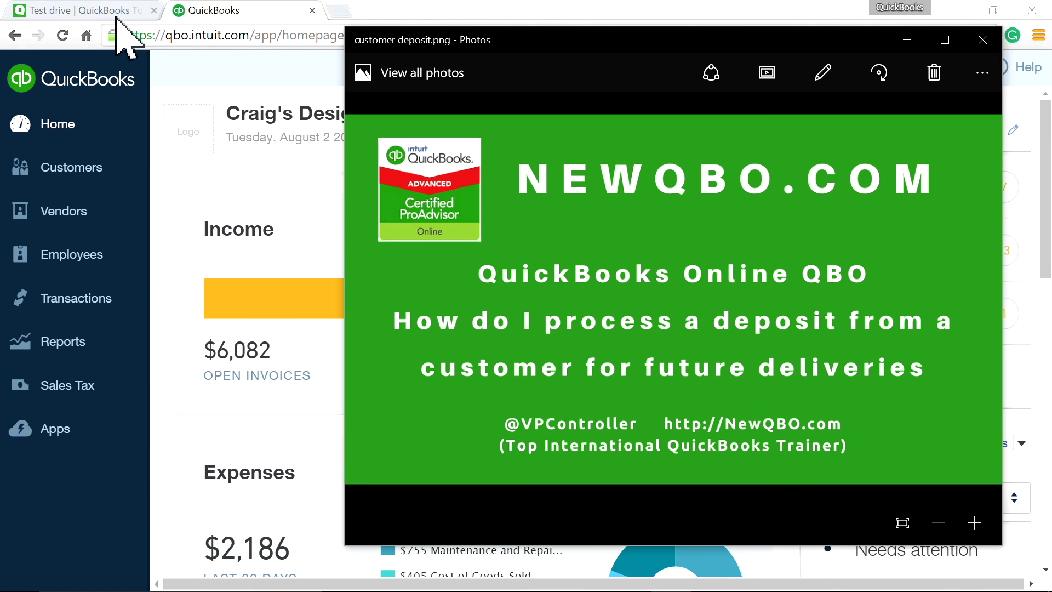
Step: Switch back to the NewQBO Test Drive page in Chrome and load the NewQBO.com home page
left_click(77, 11)
scroll(170, 122, "up", 10)
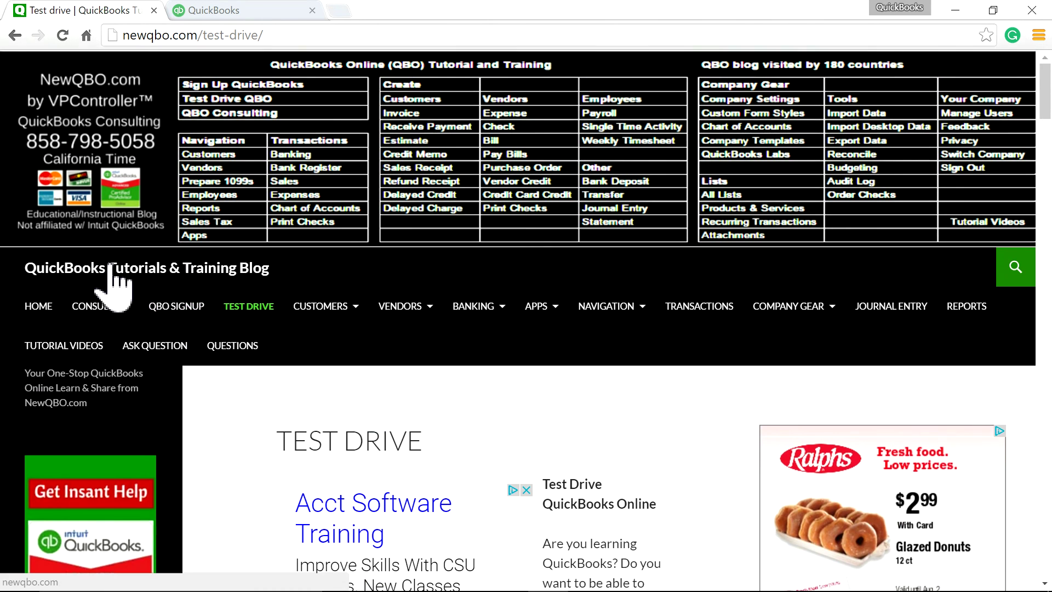
left_click(38, 306)
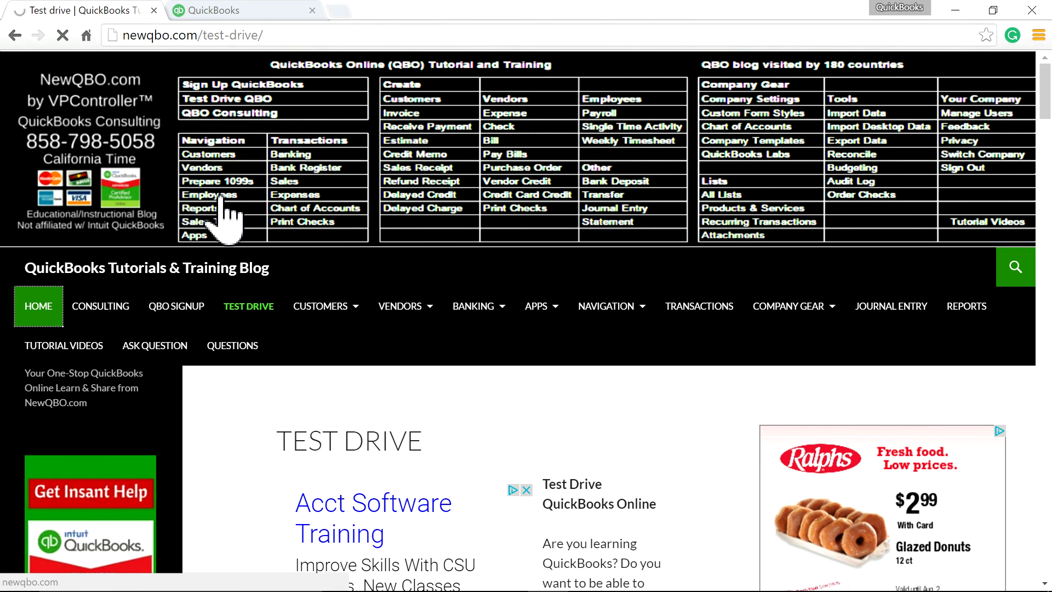